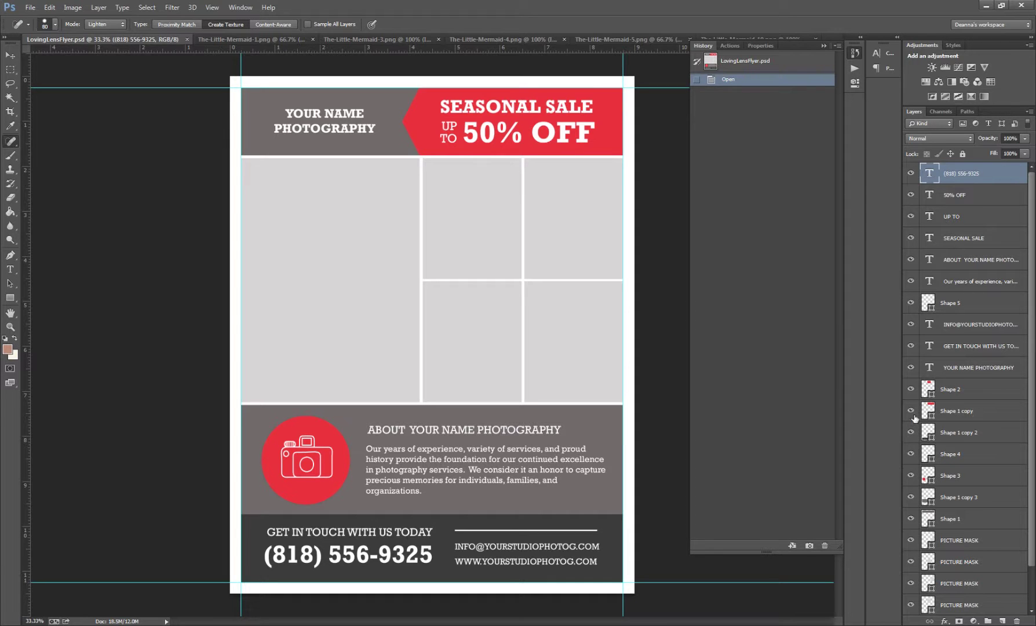
Hide and show the phone number text layer to identify its element on the flyer
{"action": "left_click", "coordinate": [910, 173]}
{"action": "left_click", "coordinate": [911, 174]}
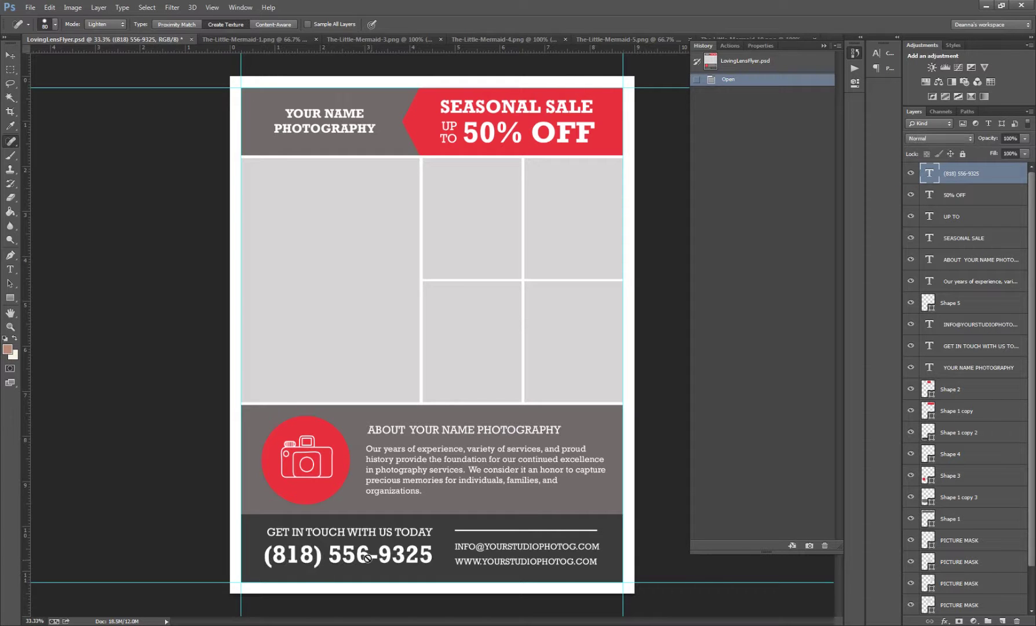
{"action": "left_click", "coordinate": [911, 175]}
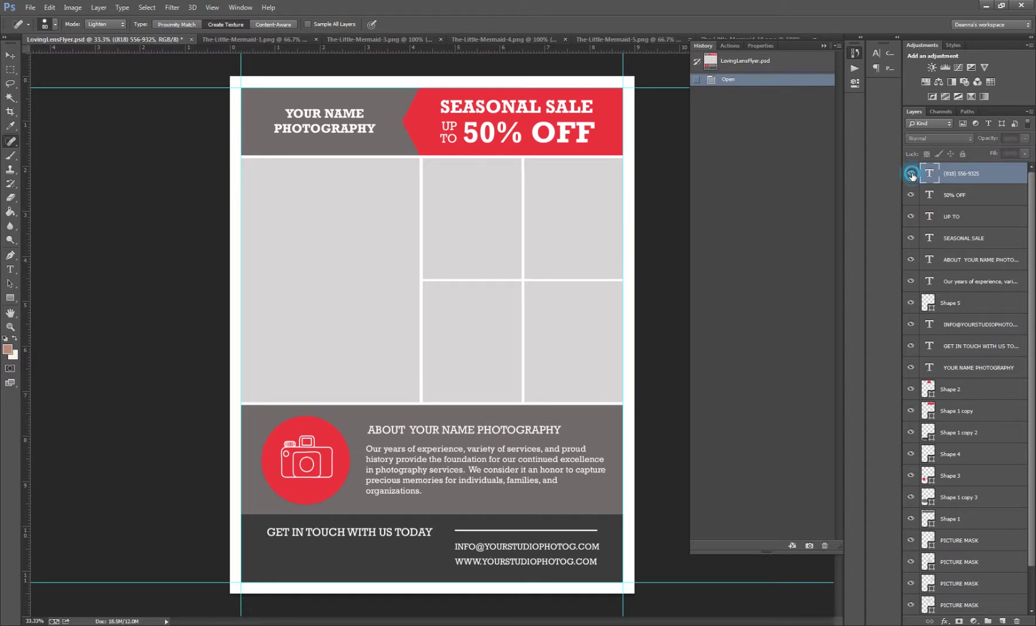
{"action": "left_click", "coordinate": [910, 175]}
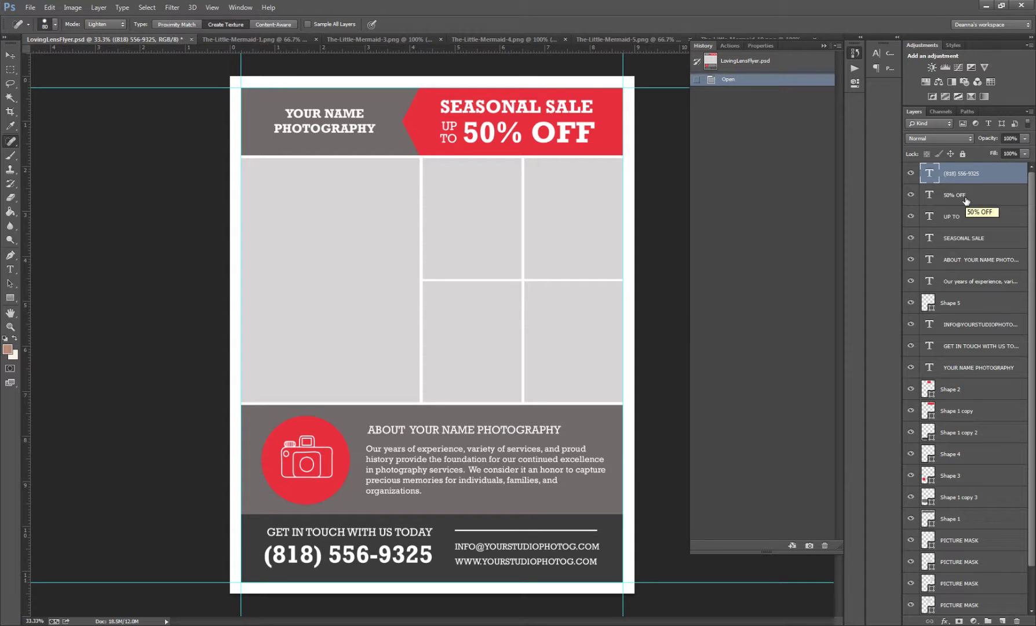
Try moving the YOUR NAME PHOTOGRAPHY header text slightly, and undo the move
{"action": "left_click", "coordinate": [966, 262]}
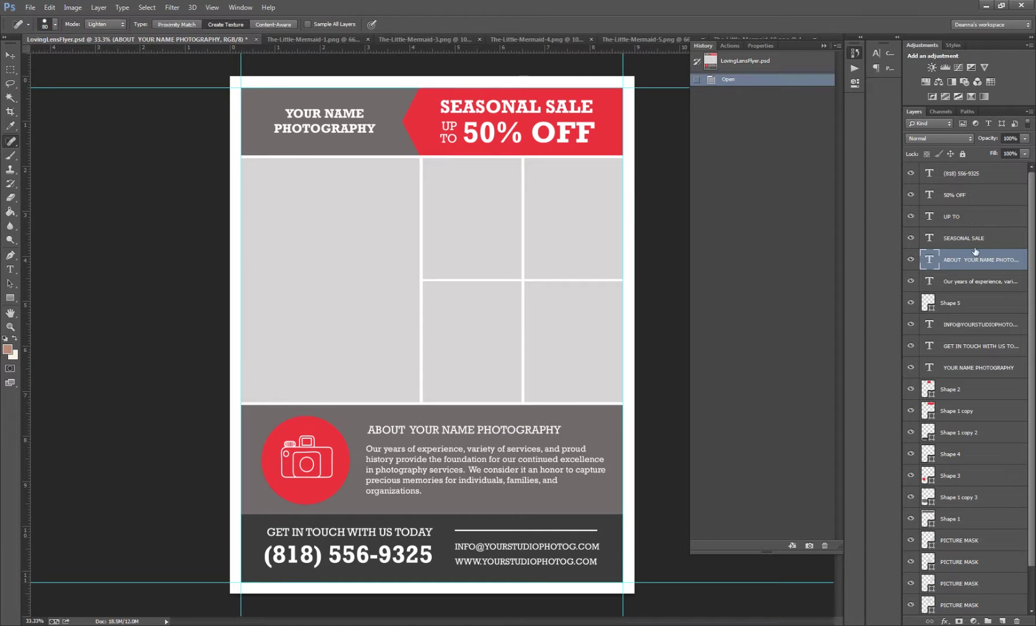
{"action": "left_click", "coordinate": [986, 367]}
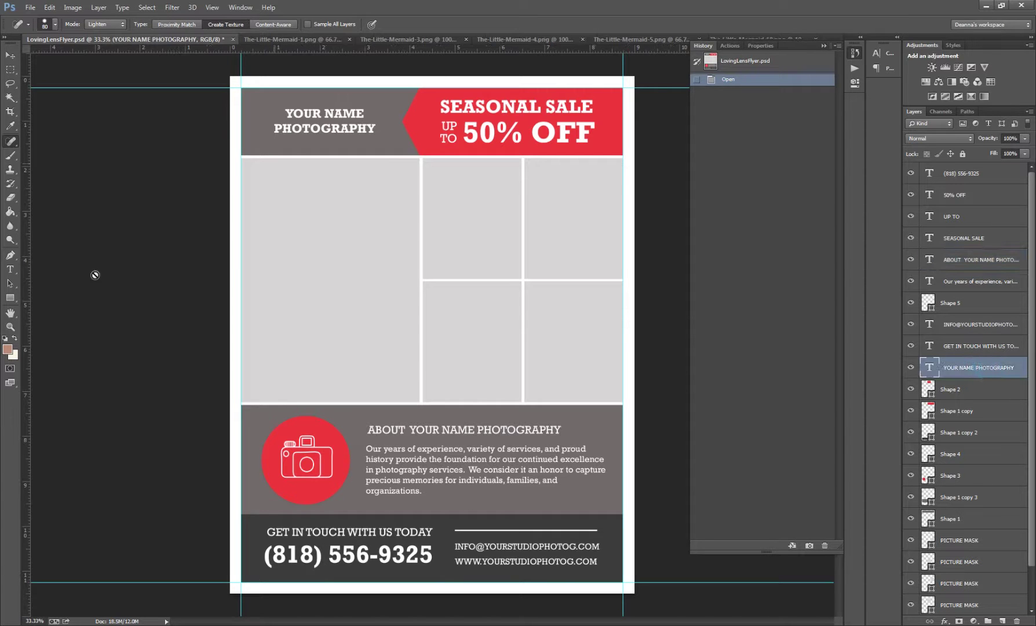
{"action": "left_click", "coordinate": [10, 55]}
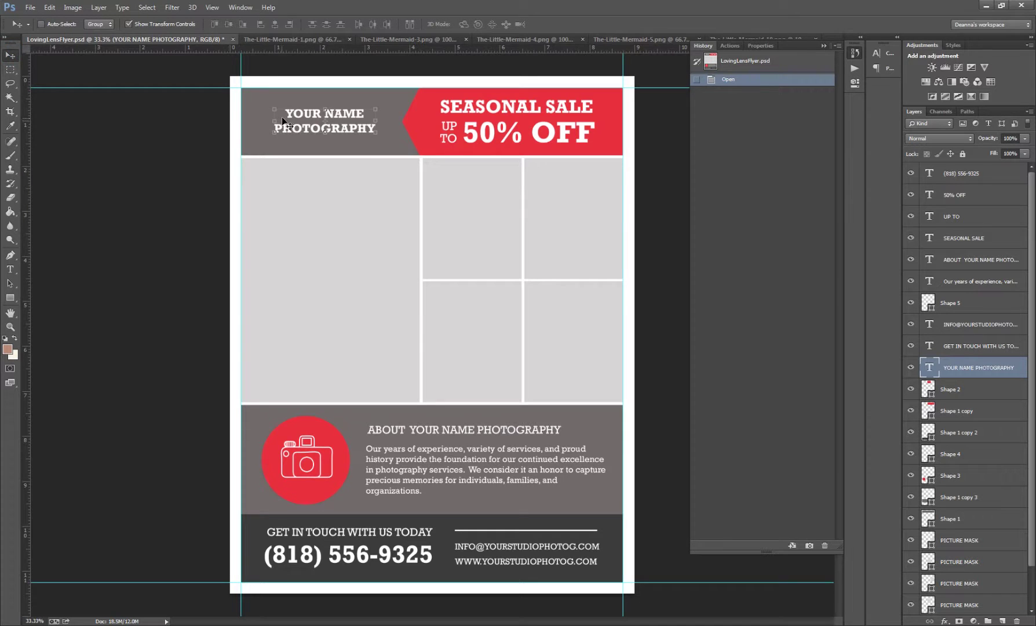
{"action": "mouse_move", "coordinate": [287, 128]}
{"action": "left_mouse_down"}
{"action": "mouse_move", "coordinate": [293, 307]}
{"action": "mouse_move", "coordinate": [289, 171]}
{"action": "mouse_move", "coordinate": [282, 121]}
{"action": "mouse_move", "coordinate": [274, 124]}
{"action": "left_mouse_up"}
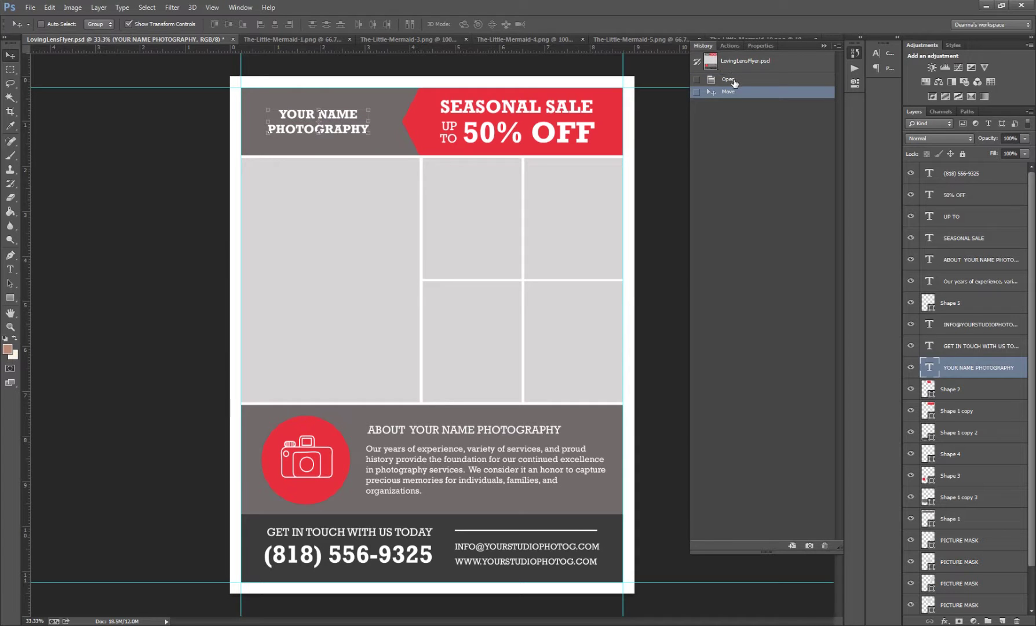
{"action": "left_click", "coordinate": [732, 81]}
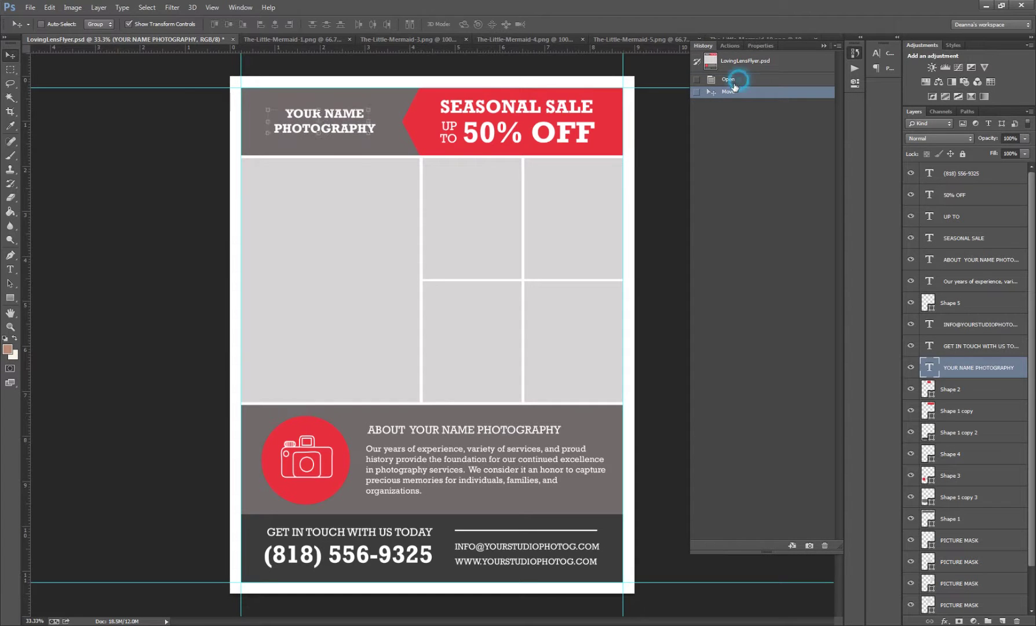
Replace YOUR NAME in the flyer's header text with MEMORIES BY DEANNA, keeping PHOTOGRAPHY on the second line
{"action": "left_click", "coordinate": [10, 269]}
{"action": "left_click", "coordinate": [322, 122]}
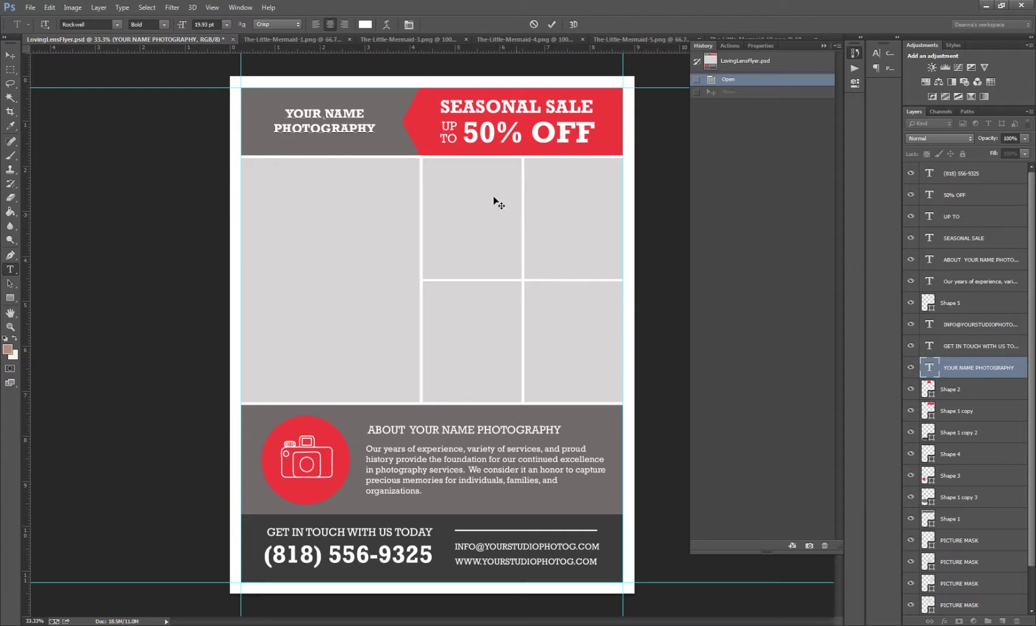
{"action": "left_click_drag", "start_coordinate": [371, 116], "coordinate": [346, 116]}
{"action": "left_click", "coordinate": [290, 112]}
{"action": "triple_click", "coordinate": [290, 113]}
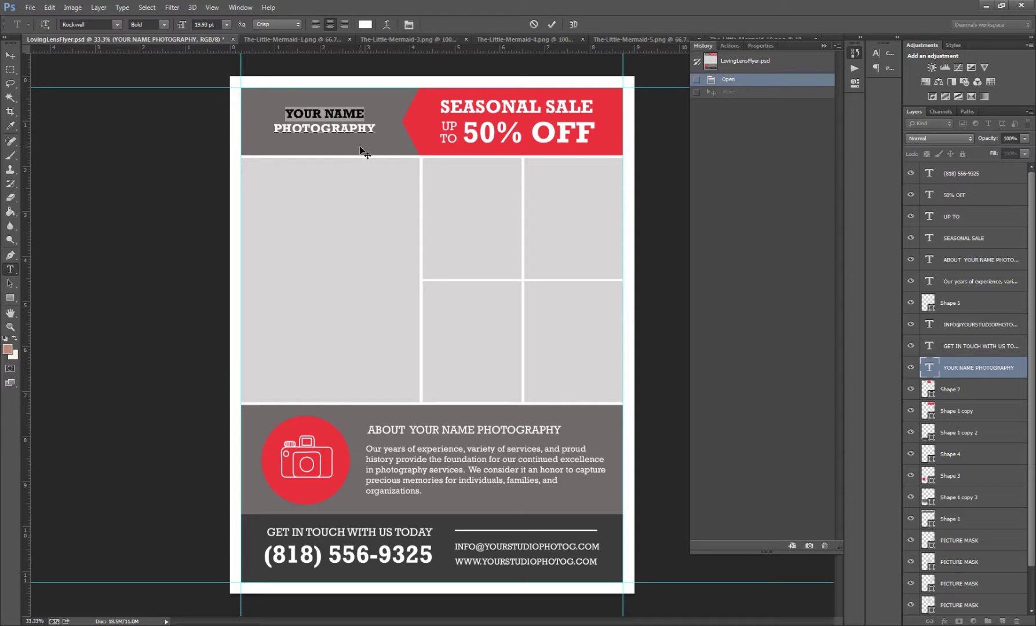
{"action": "type", "text": "MEMORIES BY DEANA"}
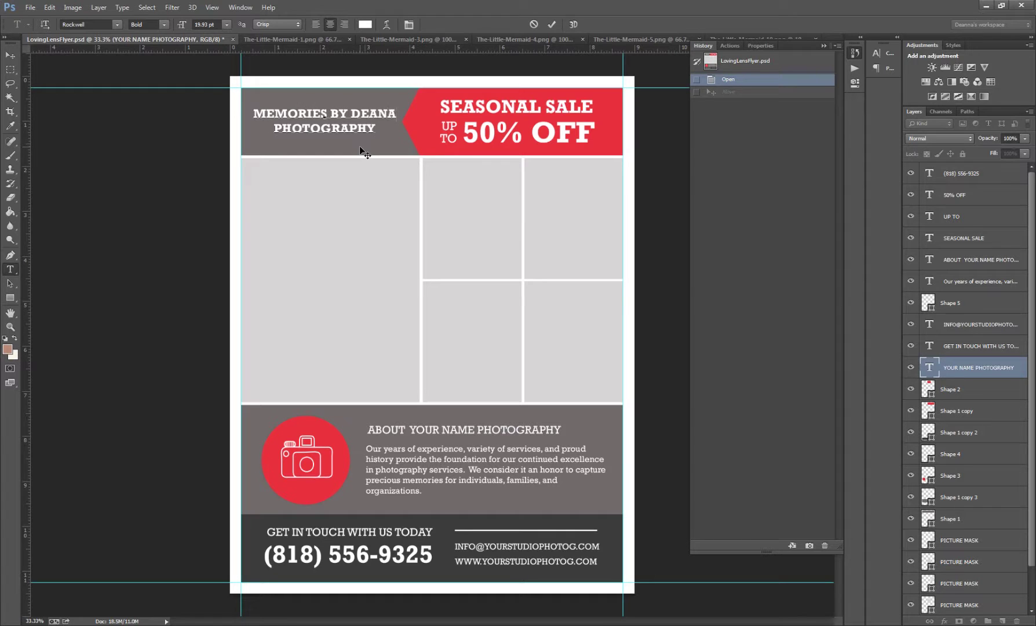
{"action": "key", "text": "BackSpace"}
{"action": "type", "text": "NA"}
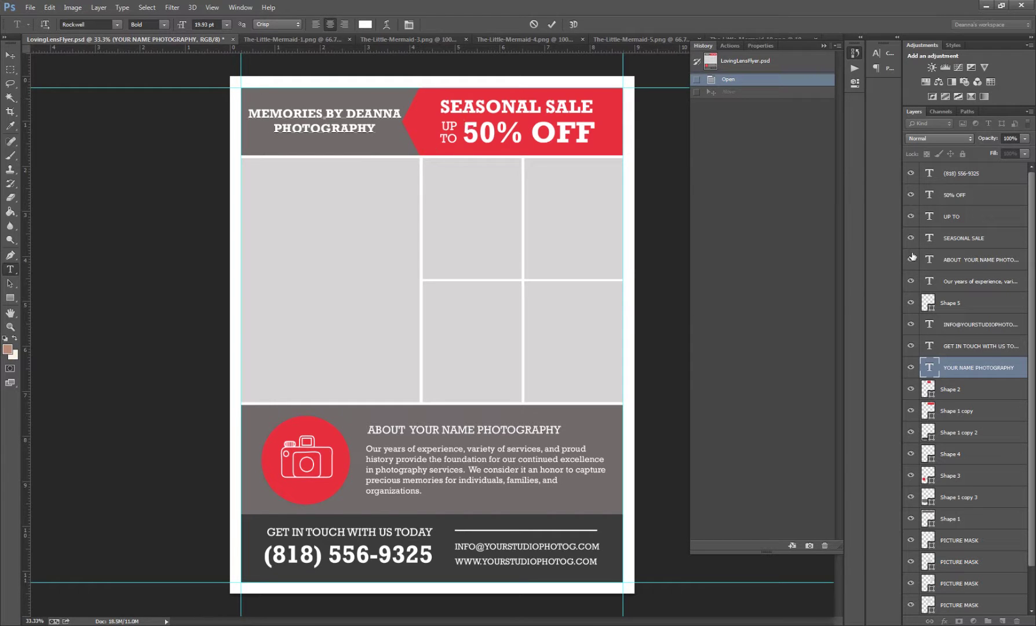
Open the footer's e-mail and website text for editing
{"action": "left_click", "coordinate": [979, 348]}
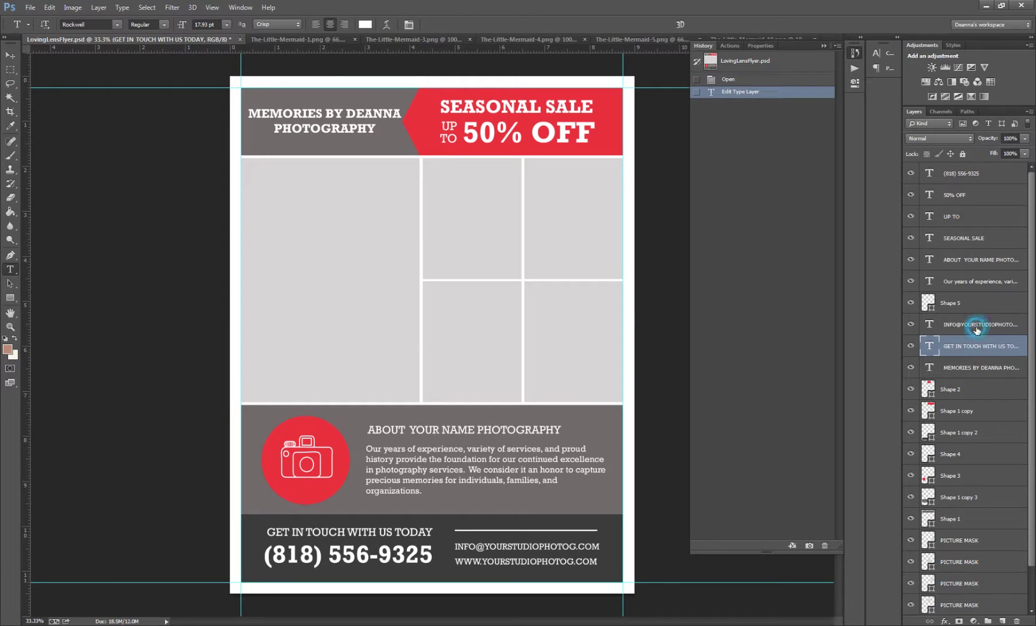
{"action": "left_click", "coordinate": [974, 326]}
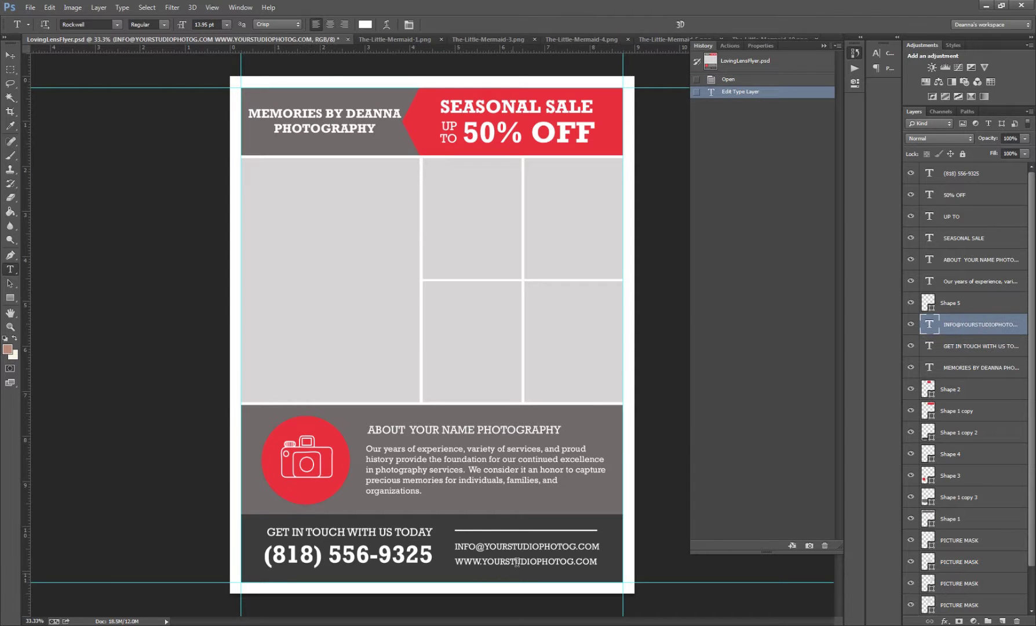
{"action": "left_click", "coordinate": [533, 548]}
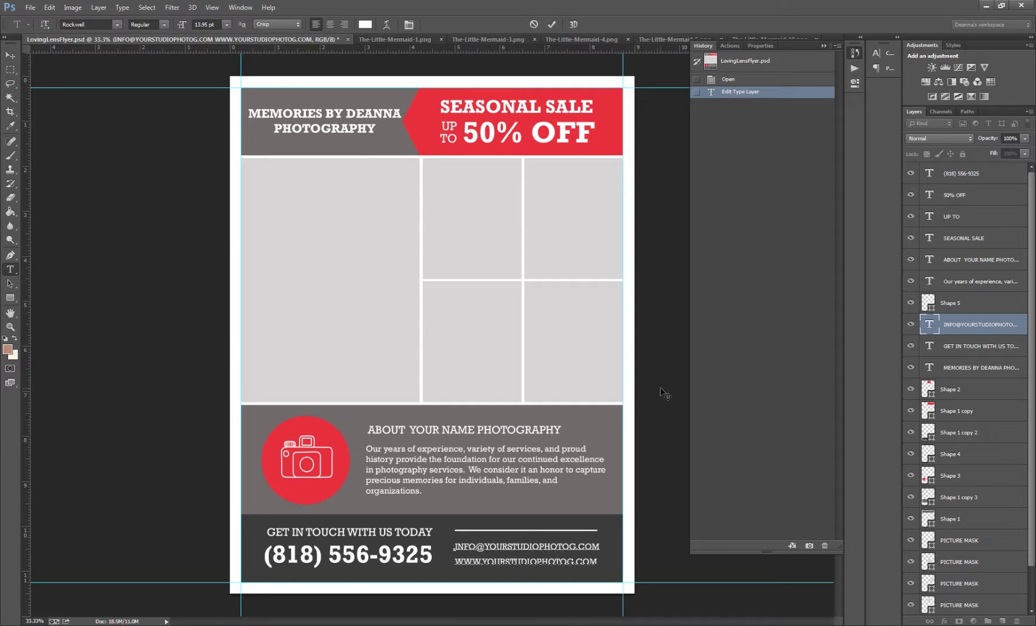
Examine which photo frame each PICTURE MASK layer controls, ending with the mask of the large frame selected
{"action": "left_click_drag", "start_coordinate": [1034, 411], "coordinate": [1033, 464]}
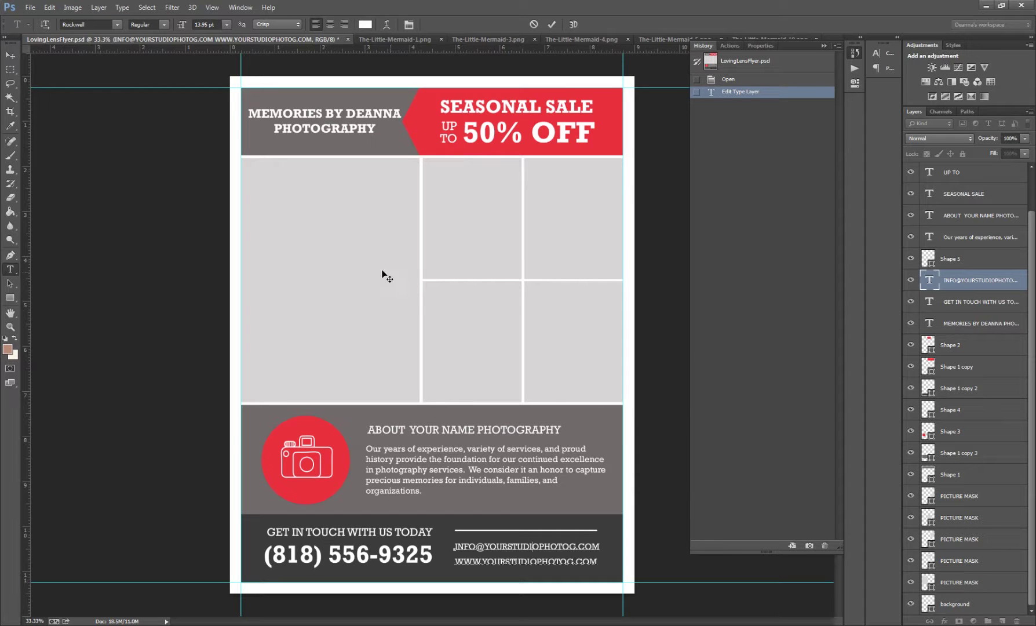
{"action": "left_click", "coordinate": [911, 498]}
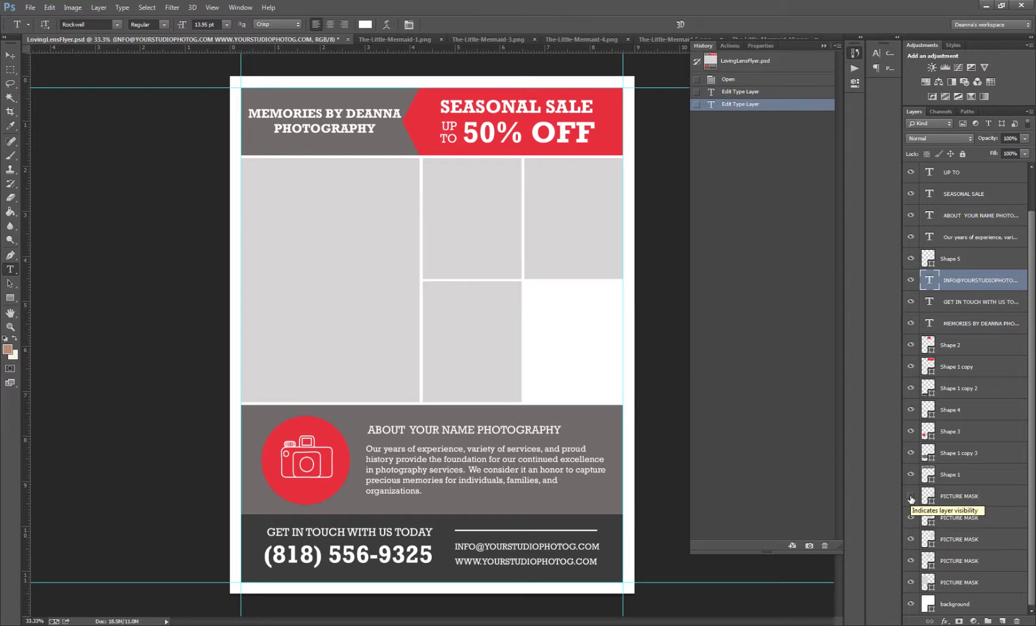
{"action": "left_click", "coordinate": [911, 497]}
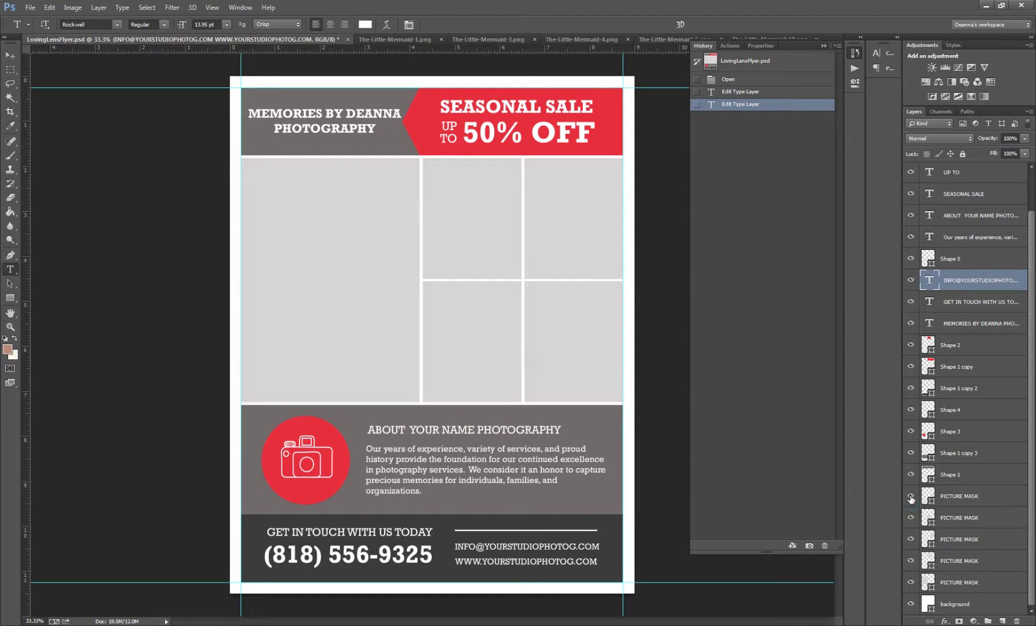
{"action": "left_click", "coordinate": [7, 57]}
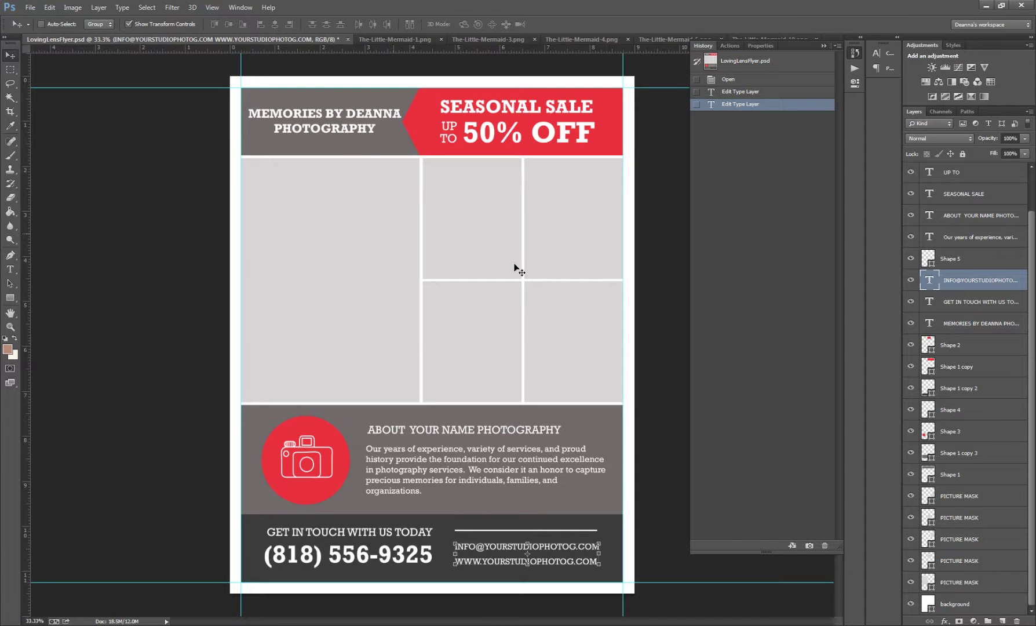
{"action": "left_click", "coordinate": [951, 540]}
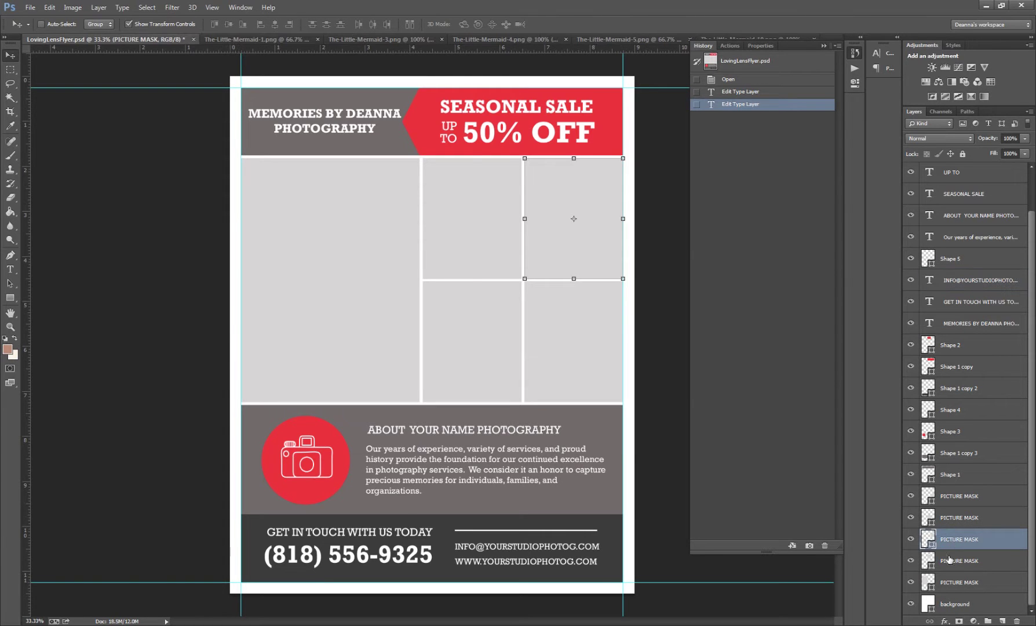
{"action": "left_click", "coordinate": [948, 560]}
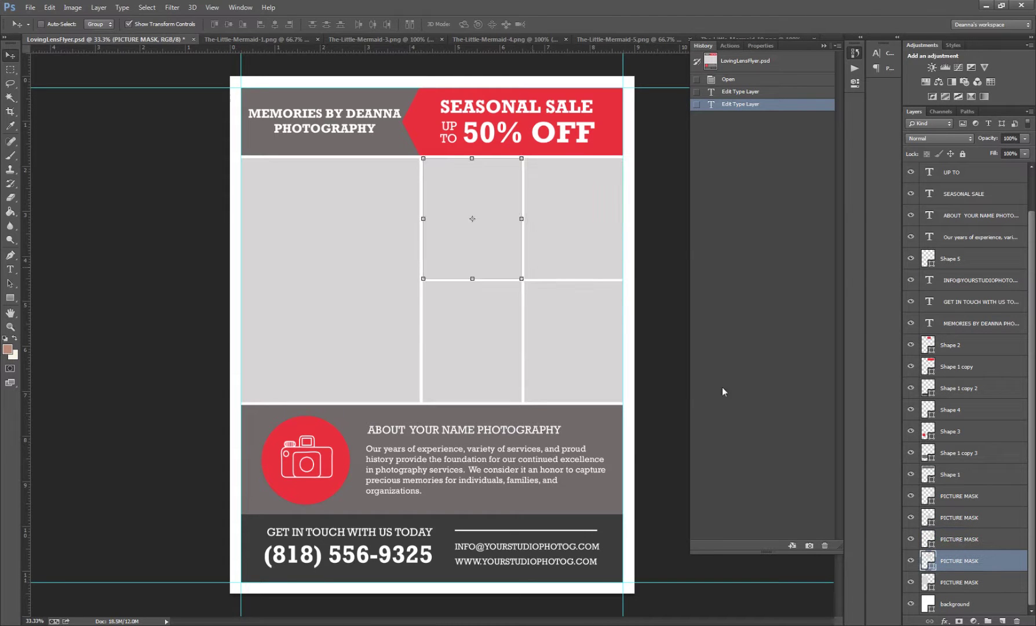
{"action": "left_click", "coordinate": [965, 584]}
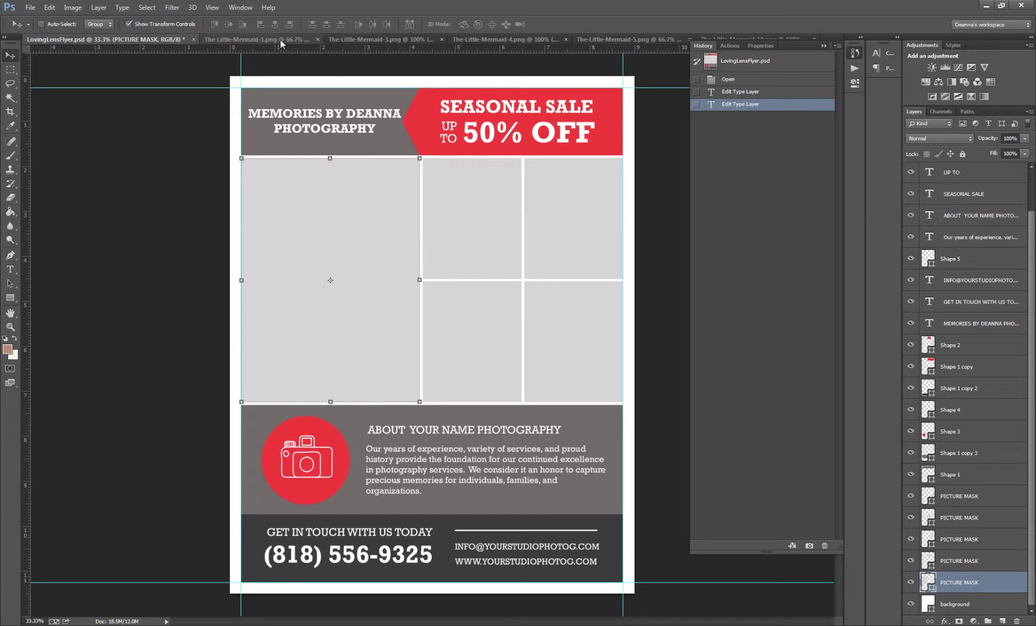
Look through the open Little Mermaid photos to choose one for the large frame
{"action": "left_click", "coordinate": [823, 45]}
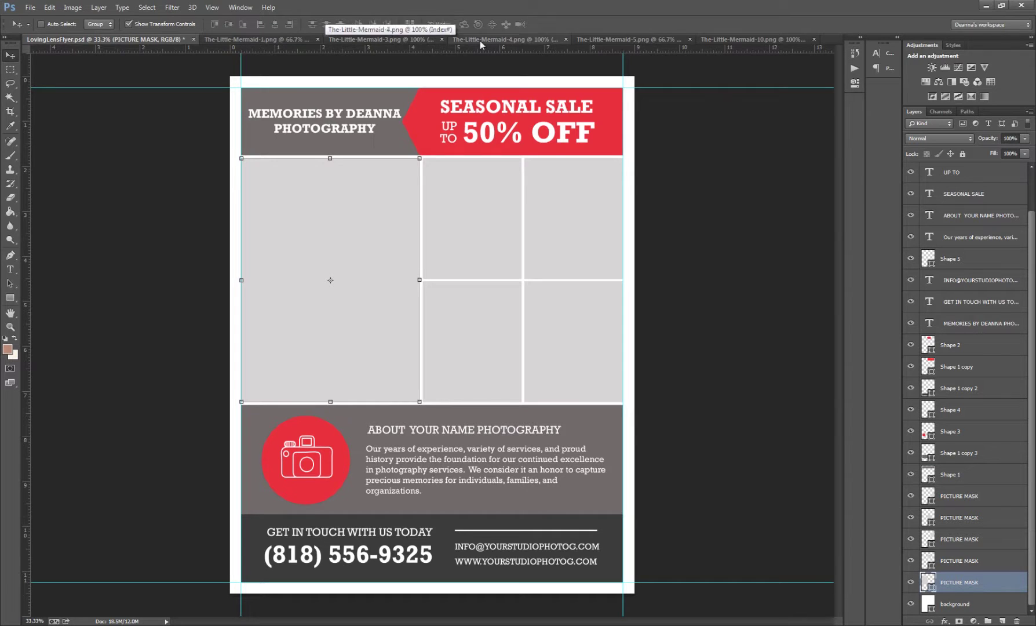
{"action": "left_click", "coordinate": [268, 39]}
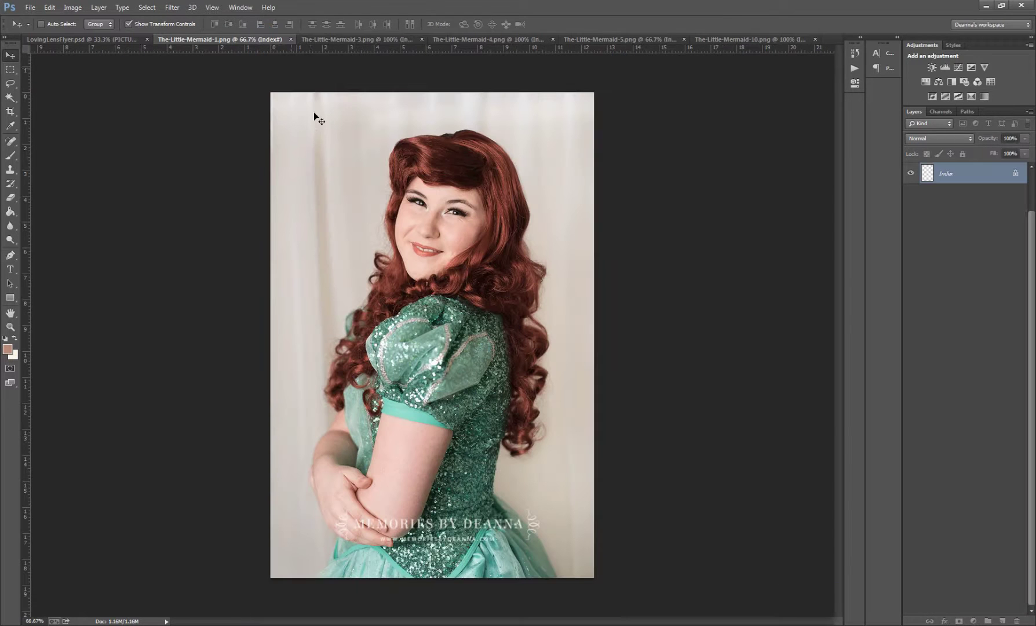
{"action": "left_click", "coordinate": [329, 39]}
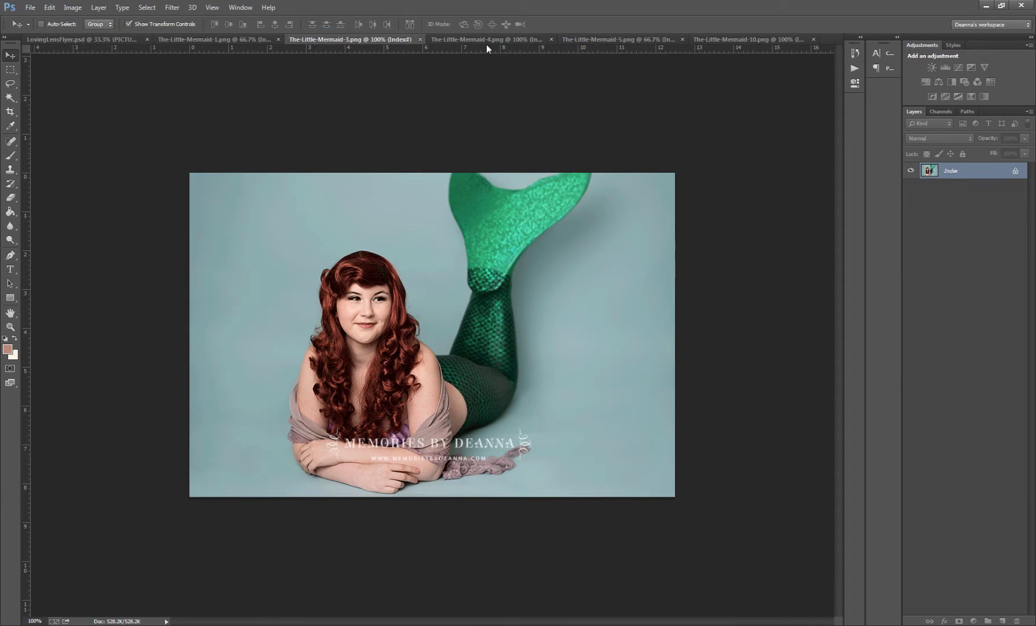
{"action": "left_click", "coordinate": [509, 41]}
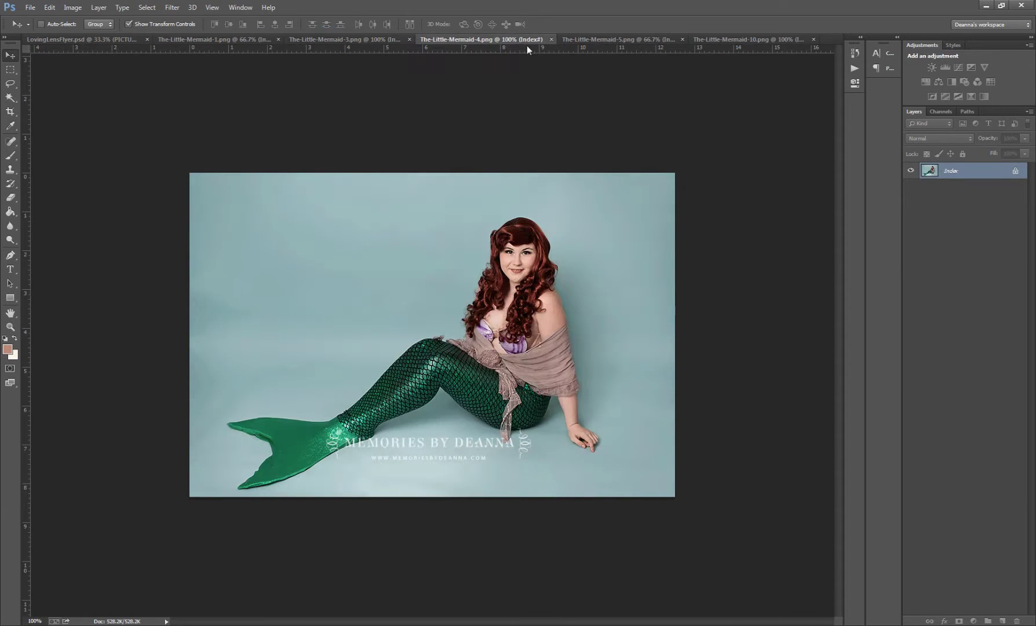
{"action": "left_click", "coordinate": [614, 39]}
{"action": "left_click", "coordinate": [741, 39]}
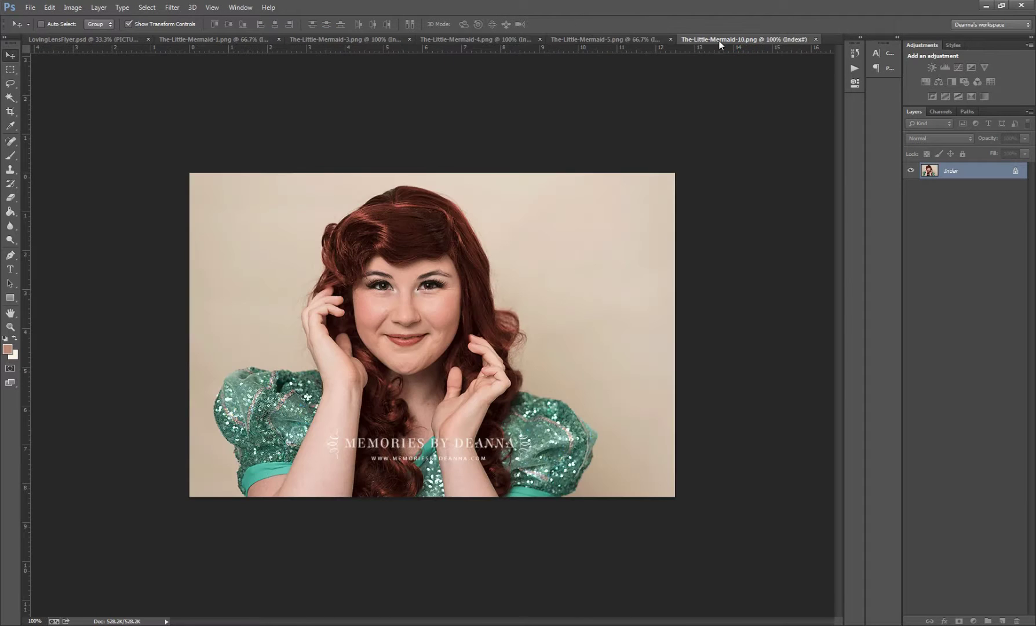
{"action": "left_click", "coordinate": [354, 40]}
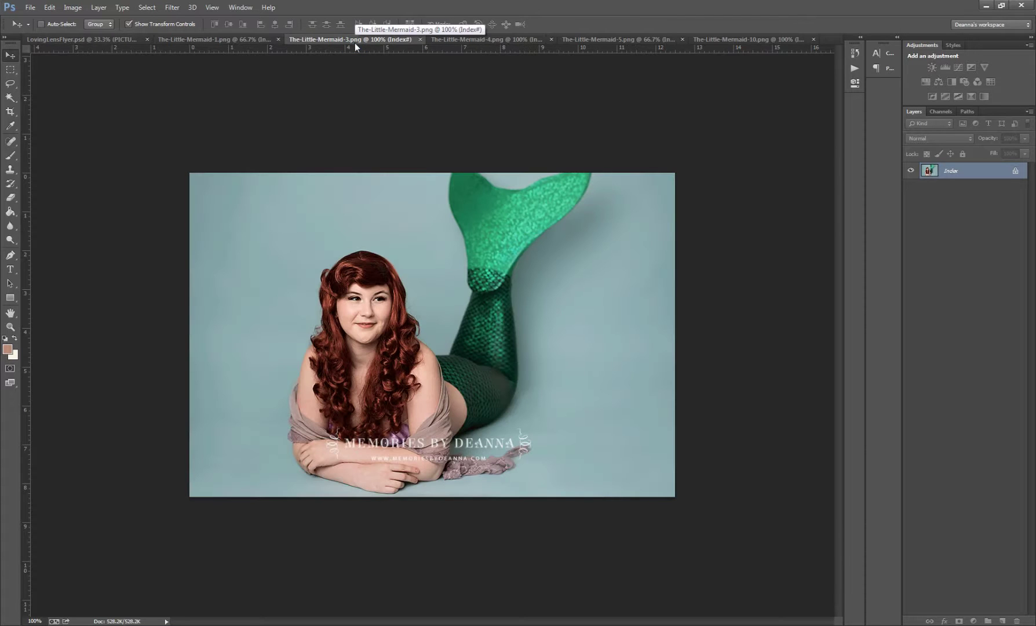
Copy the whole The-Little-Mermaid-4.png photo and paste it into LovingLensFlyer.psd above the large frame's PICTURE MASK layer
{"action": "left_click", "coordinate": [471, 39]}
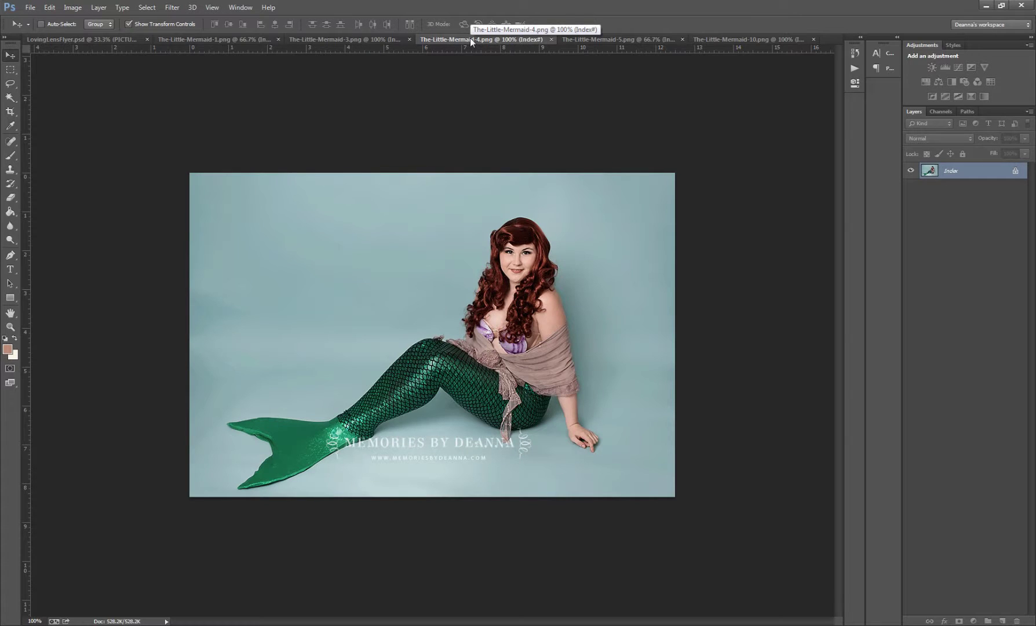
{"action": "key", "text": "ctrl+a"}
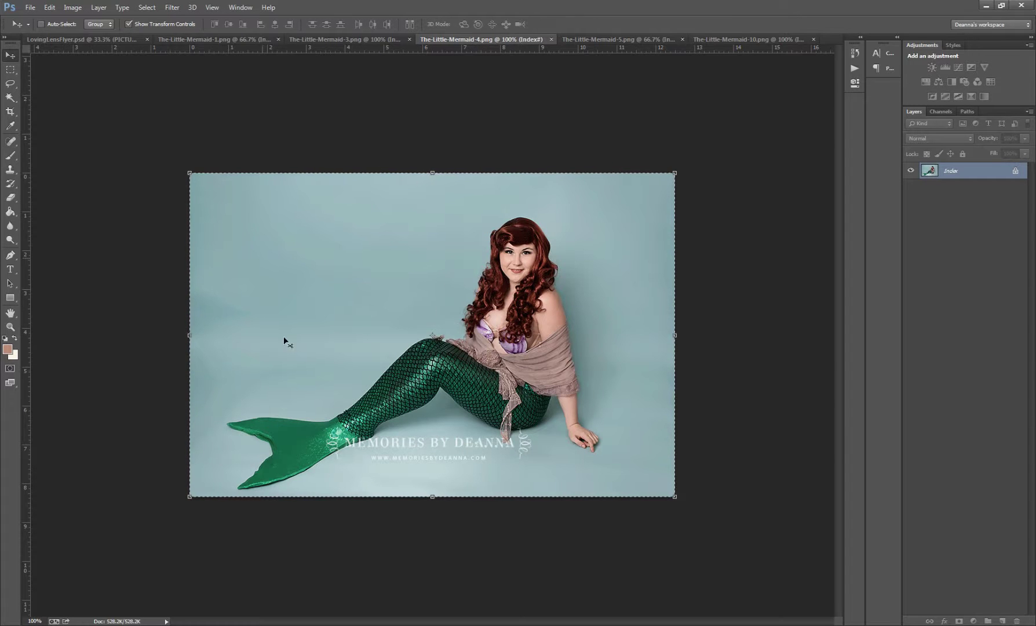
{"action": "left_click", "coordinate": [107, 39]}
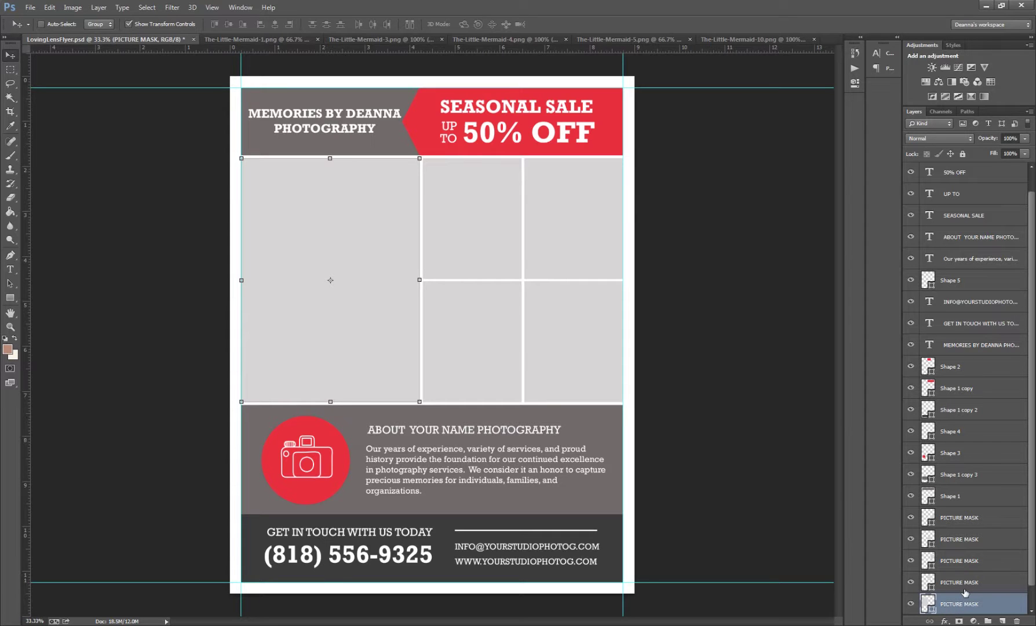
{"action": "scroll", "coordinate": [965, 592], "scroll_direction": "down", "scroll_amount": 1}
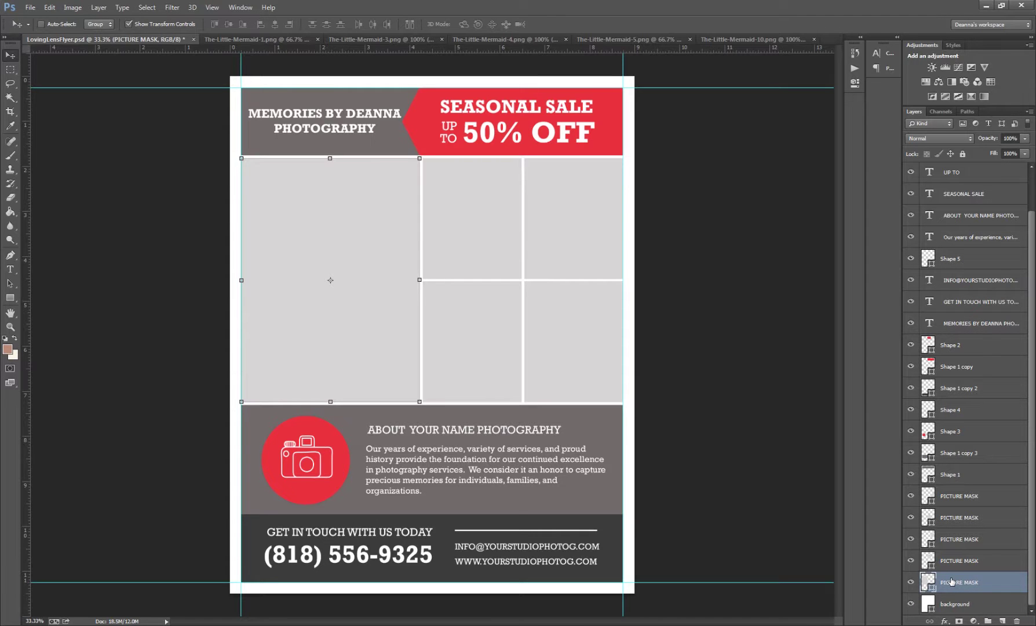
{"action": "key", "text": "ctrl+v"}
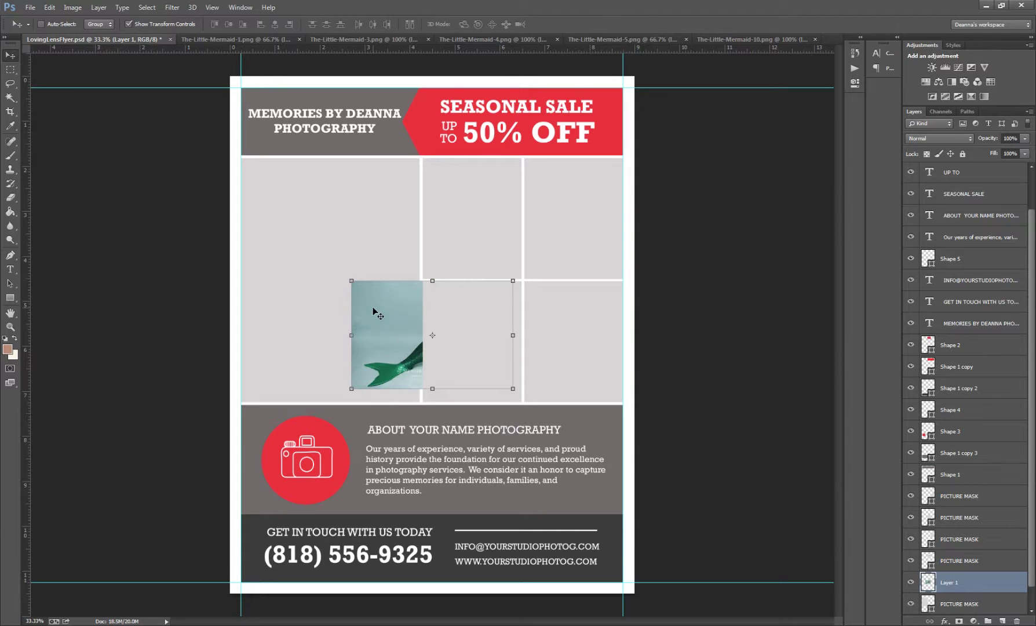
Enlarge the pasted mermaid photo to about 267% and position it so the seated figure fills the large frame
{"action": "left_click_drag", "start_coordinate": [372, 309], "coordinate": [264, 309]}
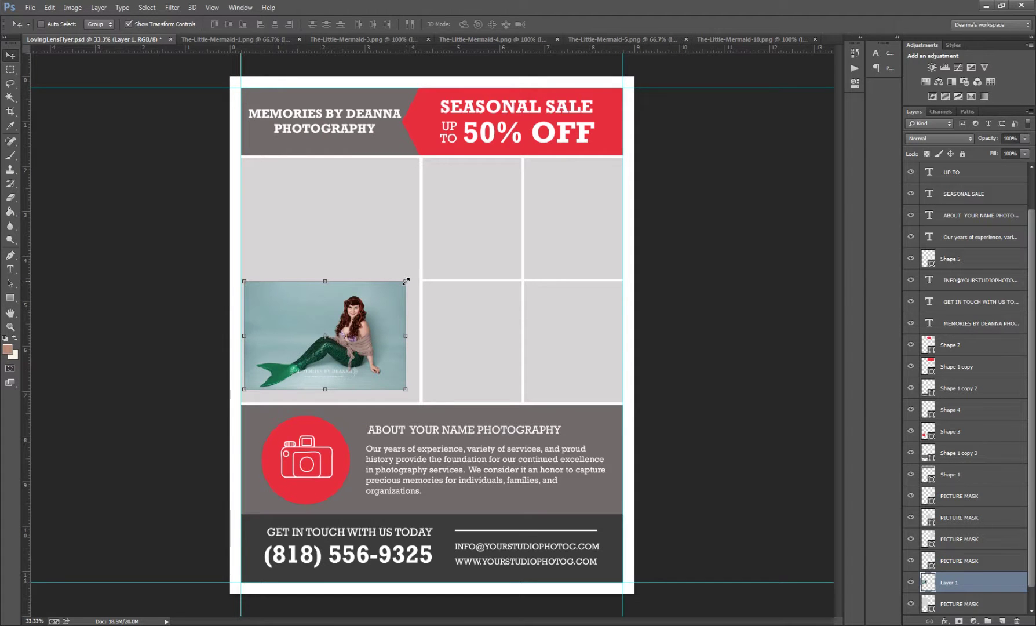
{"action": "left_click", "coordinate": [406, 281]}
{"action": "left_click_drag", "start_coordinate": [406, 281], "coordinate": [719, 161]}
{"action": "left_click_drag", "start_coordinate": [357, 223], "coordinate": [160, 272]}
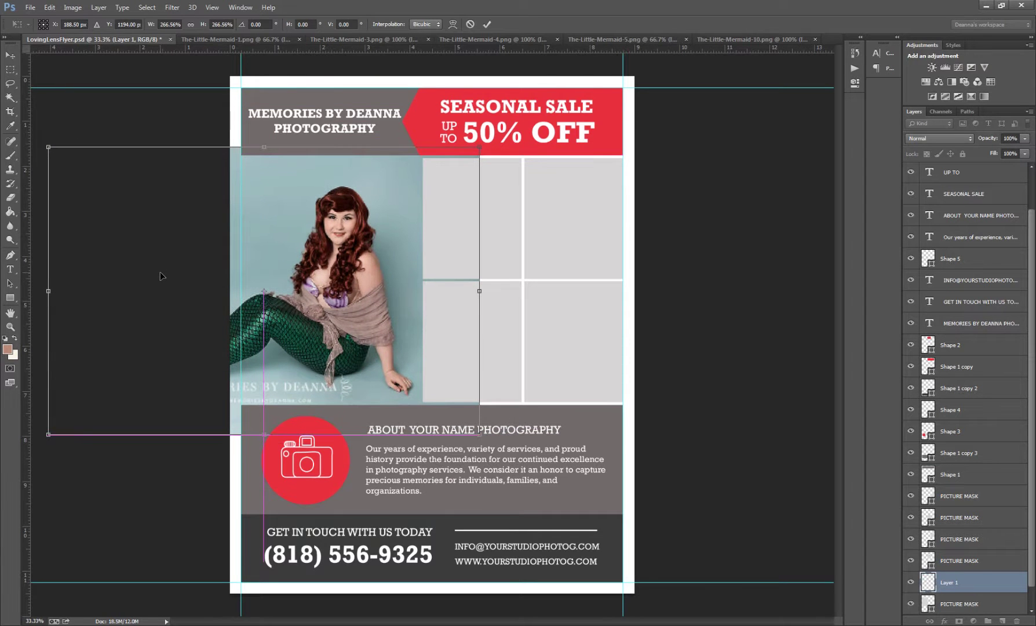
{"action": "left_click", "coordinate": [10, 54]}
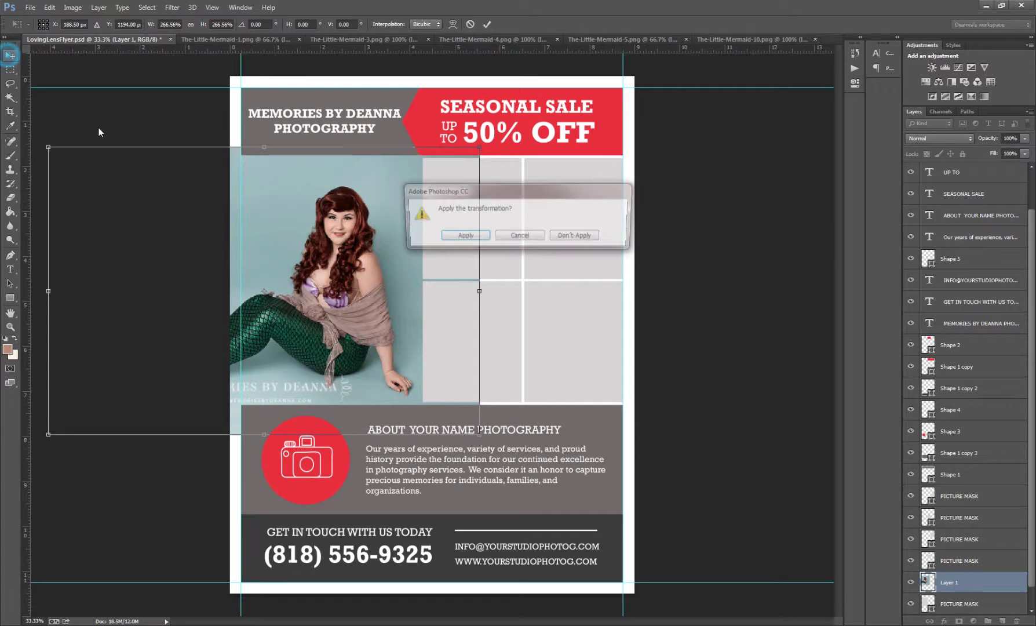
{"action": "left_click", "coordinate": [462, 236]}
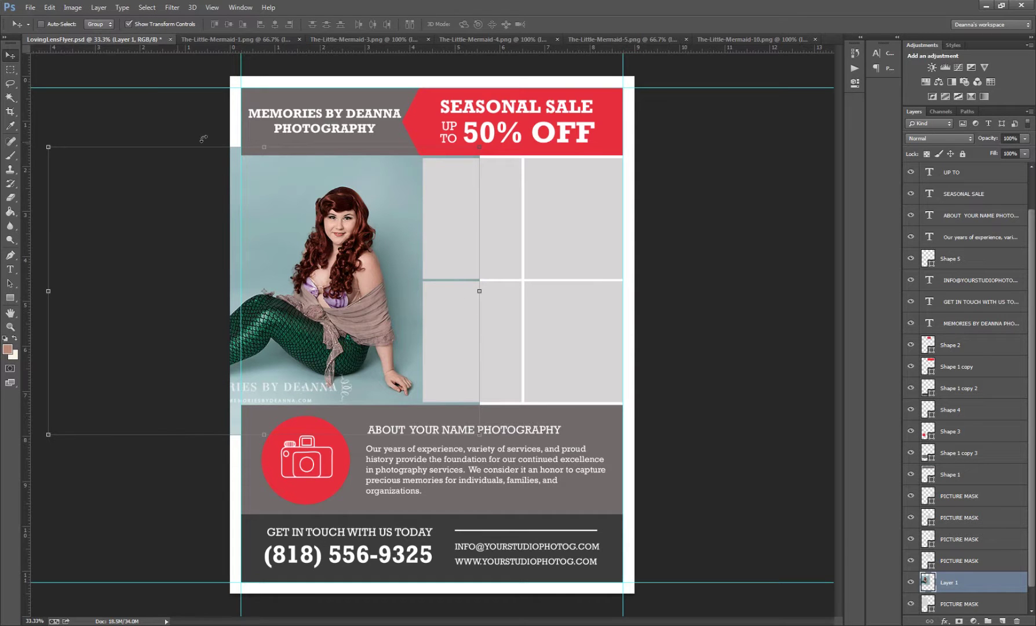
Create a clipping mask that confines the enlarged photo to the large frame's PICTURE MASK layer
{"action": "left_click", "coordinate": [98, 7]}
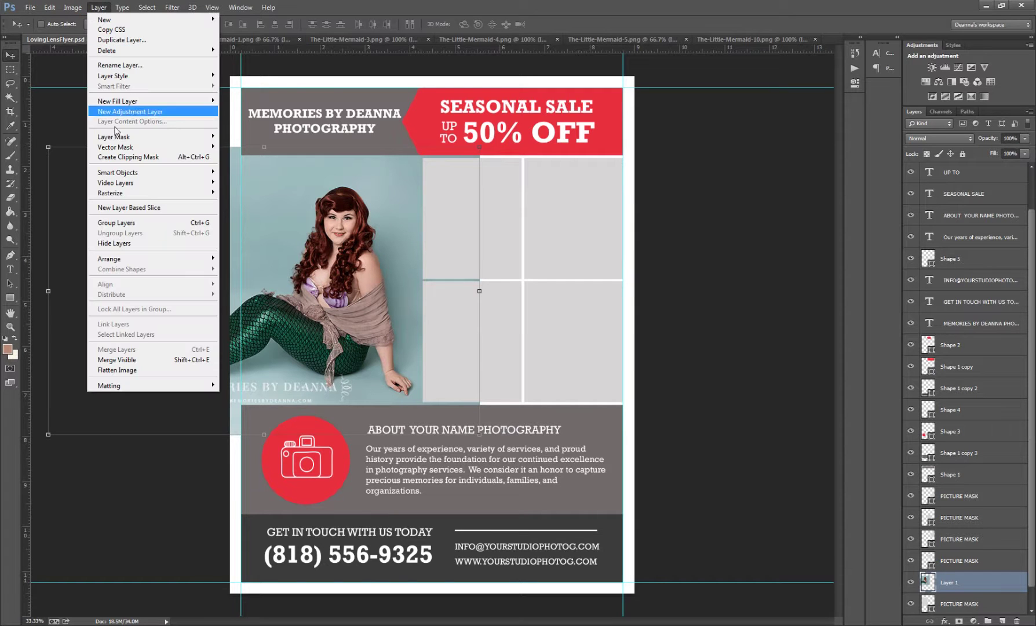
{"action": "left_click", "coordinate": [124, 157]}
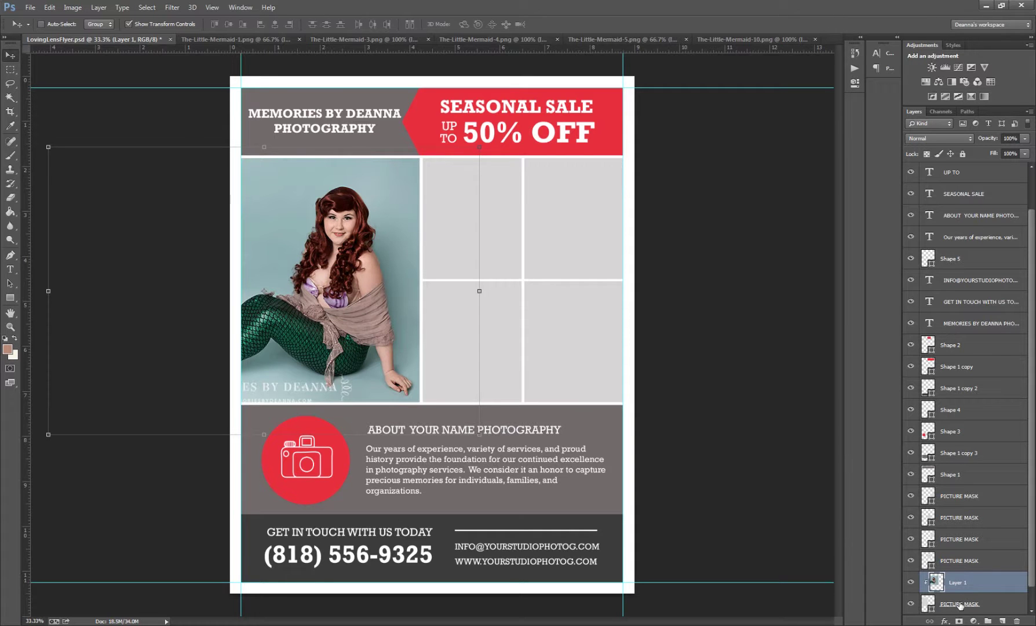
{"action": "scroll", "coordinate": [1024, 587], "scroll_direction": "down", "scroll_amount": 1}
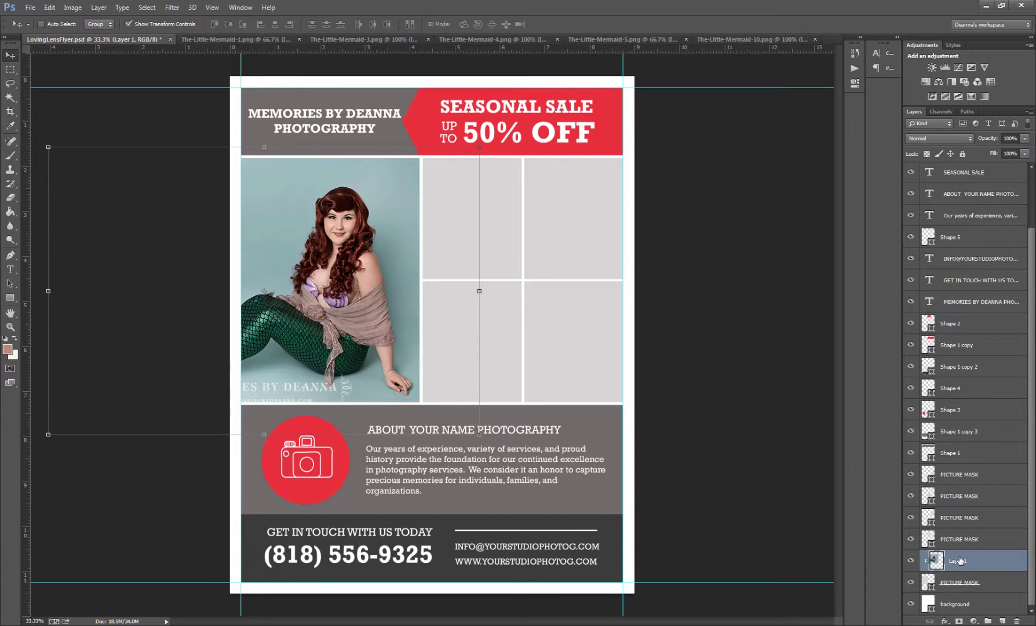
Compare the photo before and after clipping through the document history, and shift it slightly upward inside the large frame
{"action": "left_click", "coordinate": [74, 7]}
{"action": "left_click", "coordinate": [74, 7]}
{"action": "left_click", "coordinate": [855, 52]}
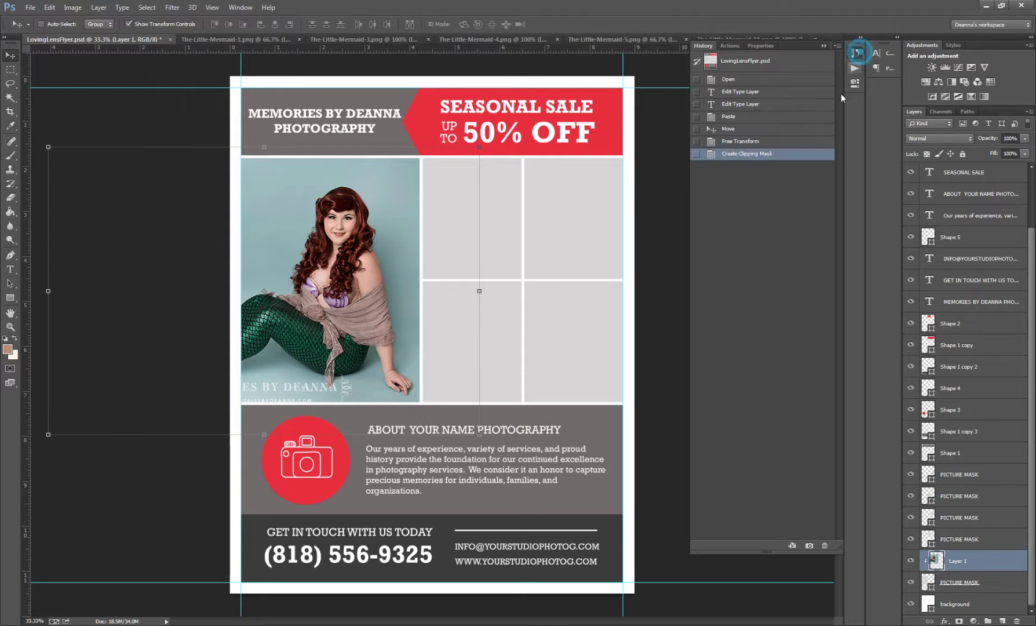
{"action": "left_click", "coordinate": [757, 144]}
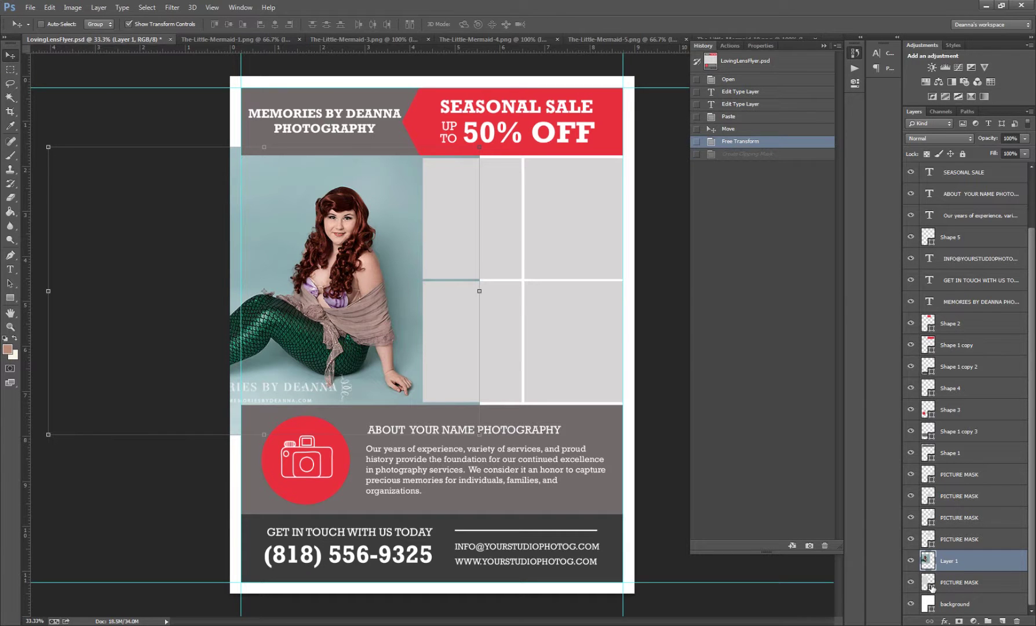
{"action": "left_click", "coordinate": [751, 155]}
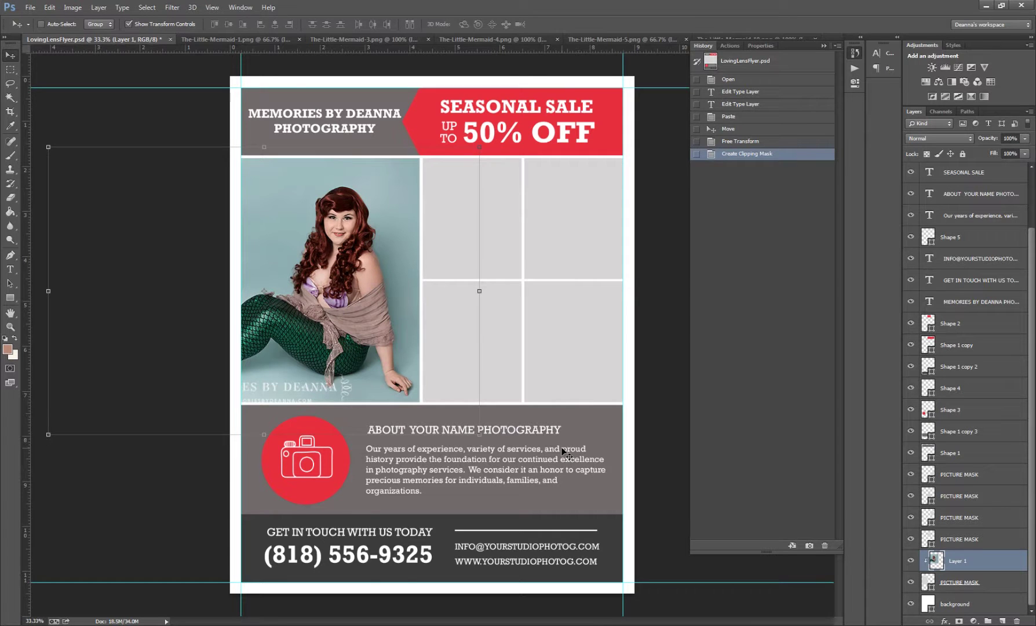
{"action": "mouse_move", "coordinate": [350, 243]}
{"action": "left_mouse_down"}
{"action": "mouse_move", "coordinate": [481, 256]}
{"action": "mouse_move", "coordinate": [437, 208]}
{"action": "mouse_move", "coordinate": [458, 249]}
{"action": "mouse_move", "coordinate": [322, 230]}
{"action": "mouse_move", "coordinate": [347, 191]}
{"action": "mouse_move", "coordinate": [346, 238]}
{"action": "left_mouse_up"}
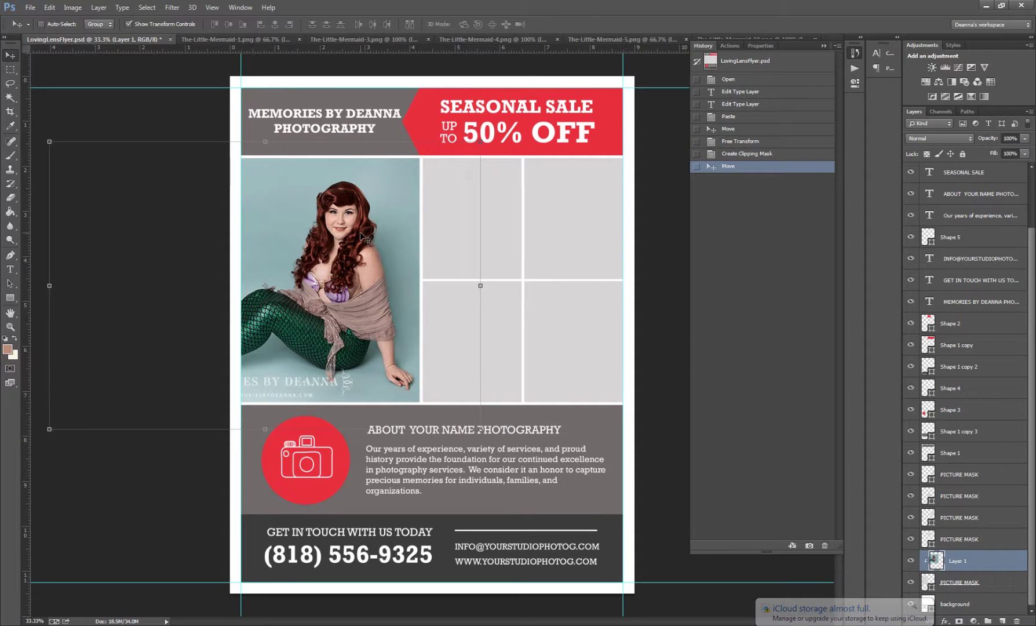
Copy the whole The-Little-Mermaid-1.png photo and paste it into LovingLensFlyer.psd above the upper-right frame's PICTURE MASK layer
{"action": "left_click", "coordinate": [266, 39]}
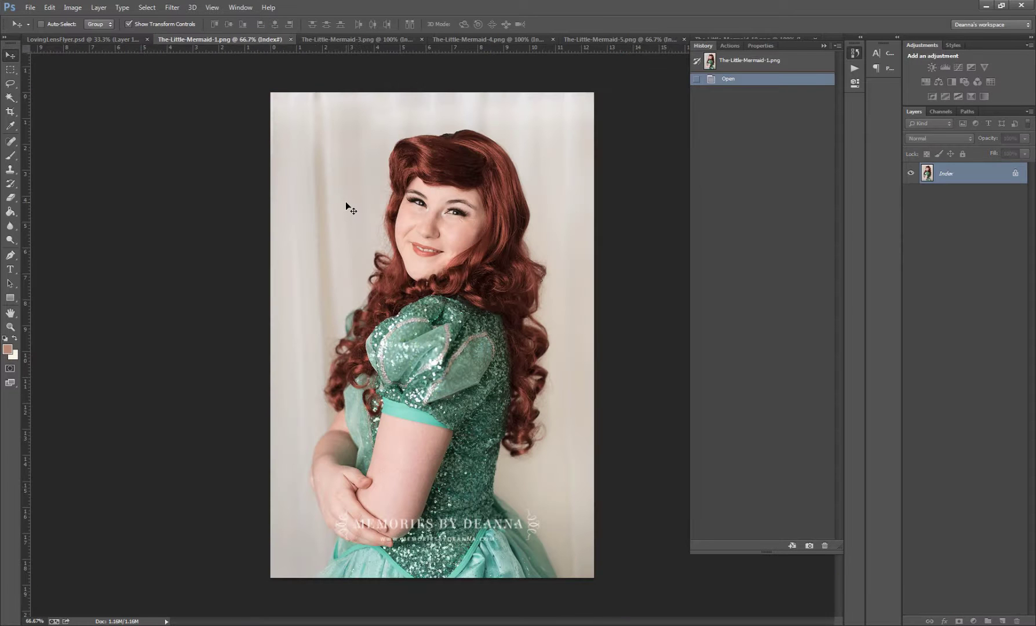
{"action": "key", "text": "ctrl+a"}
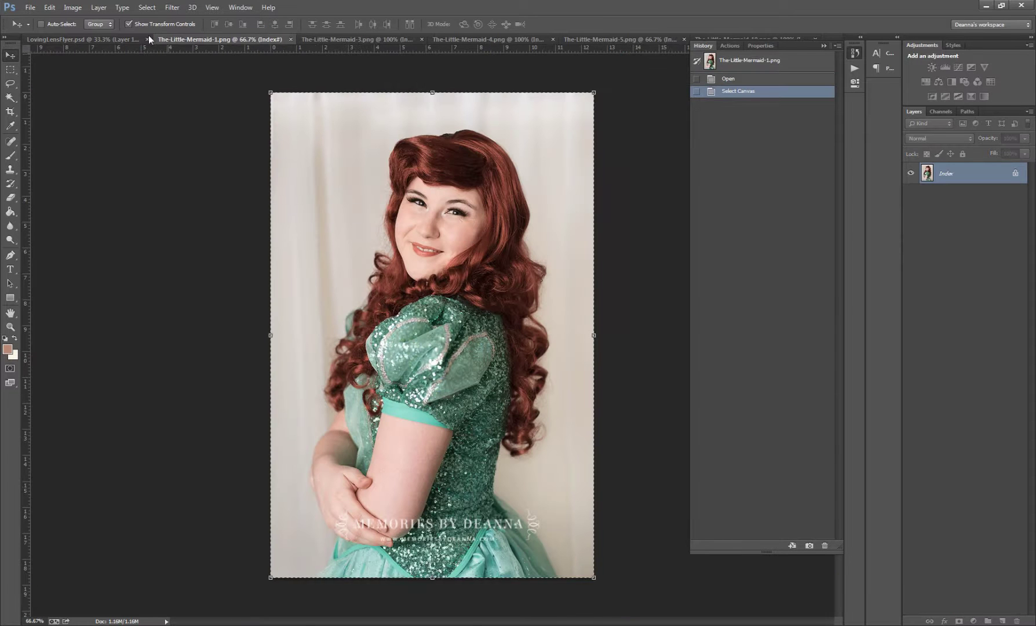
{"action": "left_click", "coordinate": [106, 38]}
{"action": "left_click_drag", "start_coordinate": [971, 599], "coordinate": [965, 561]}
{"action": "key", "text": "ctrl+v"}
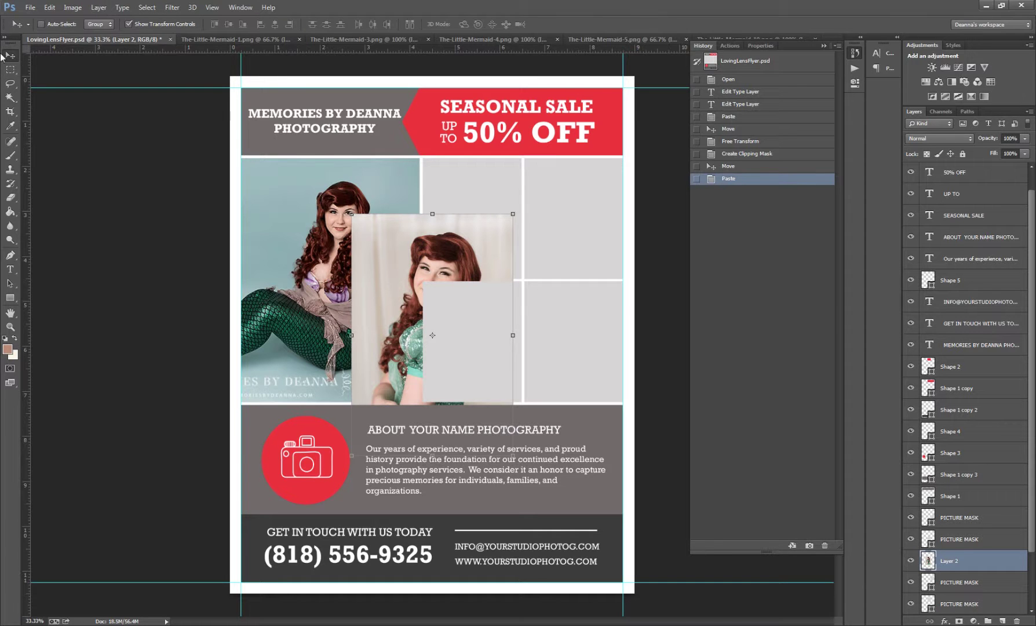
Clip the pasted green-dress photo to the PICTURE MASK below it and move it into the upper-right frame
{"action": "left_click", "coordinate": [73, 7]}
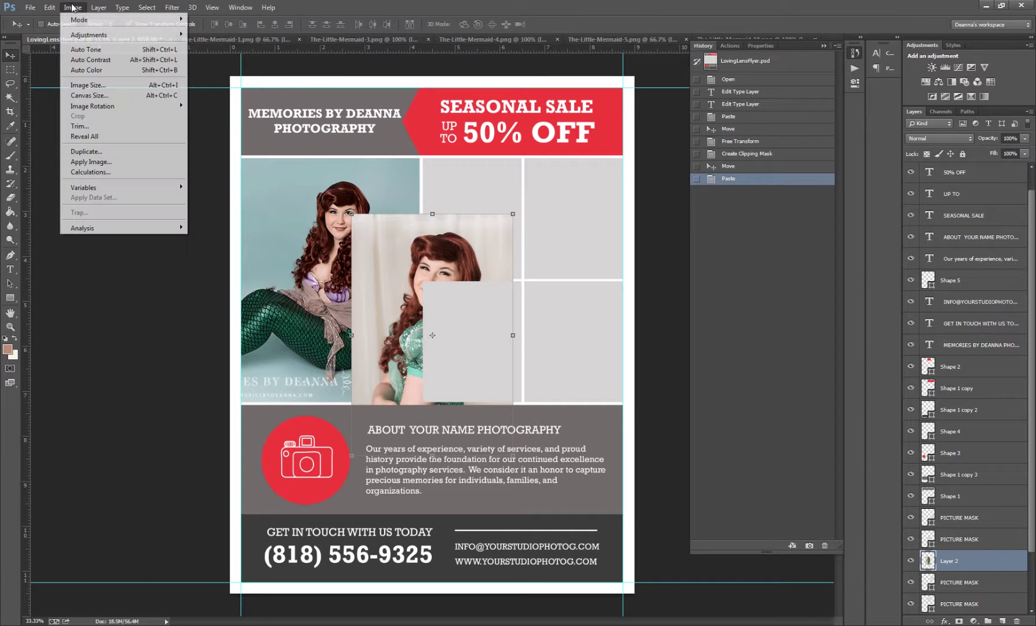
{"action": "mouse_move", "coordinate": [97, 8]}
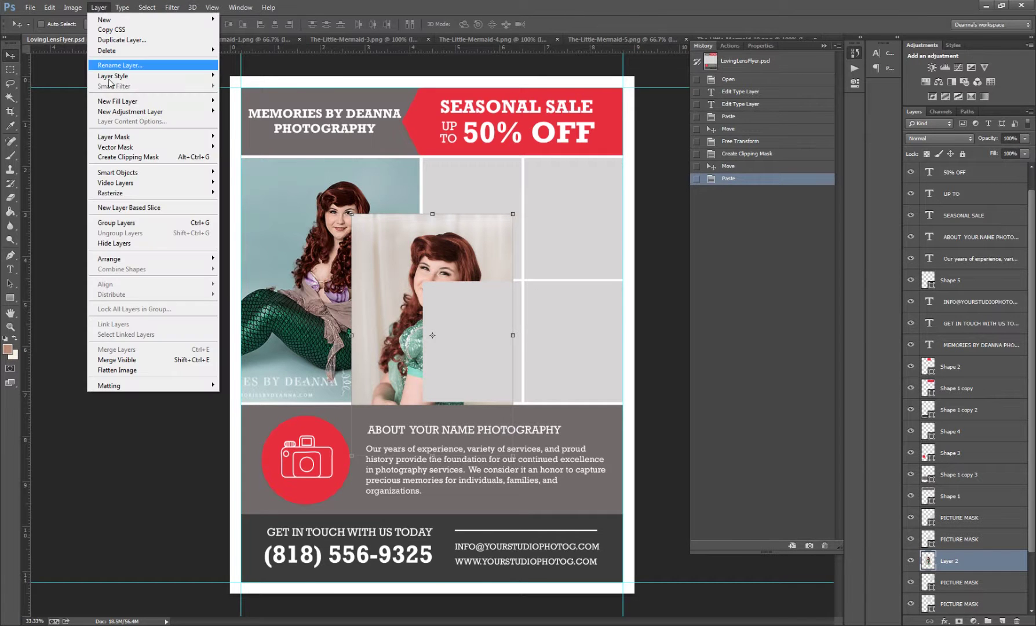
{"action": "left_click", "coordinate": [121, 157]}
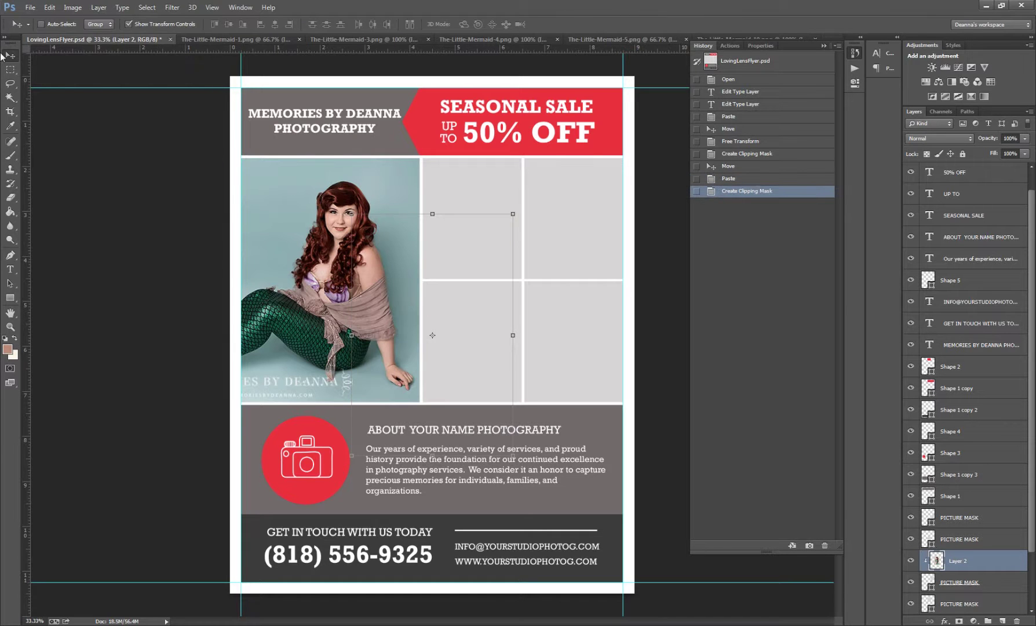
{"action": "left_click_drag", "start_coordinate": [476, 252], "coordinate": [610, 182]}
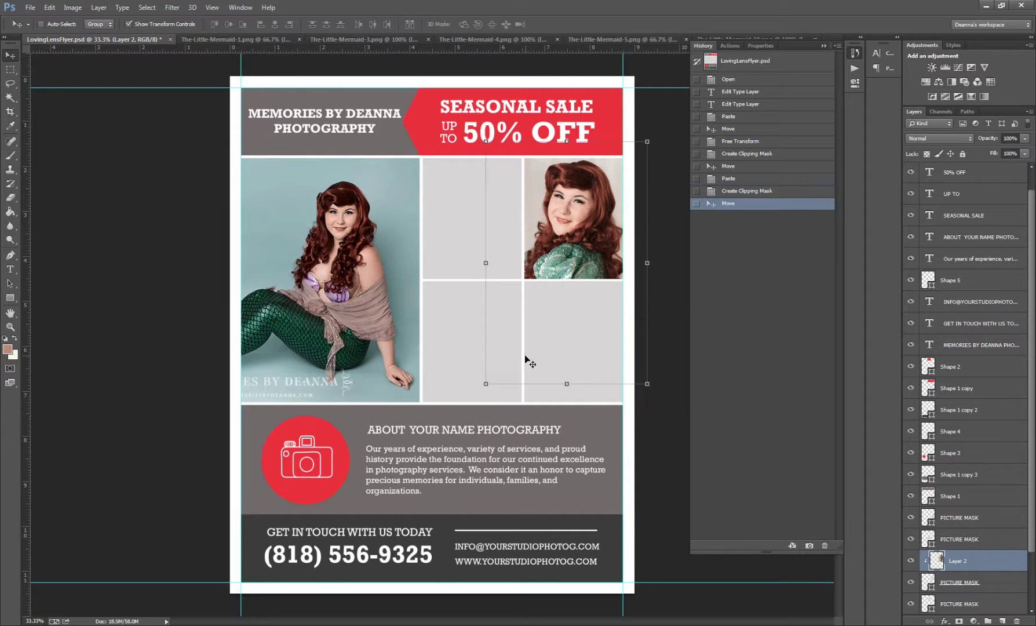
Scale the green-dress photo down to about 63% and align it with the upper-right frame's edges
{"action": "left_click", "coordinate": [484, 384]}
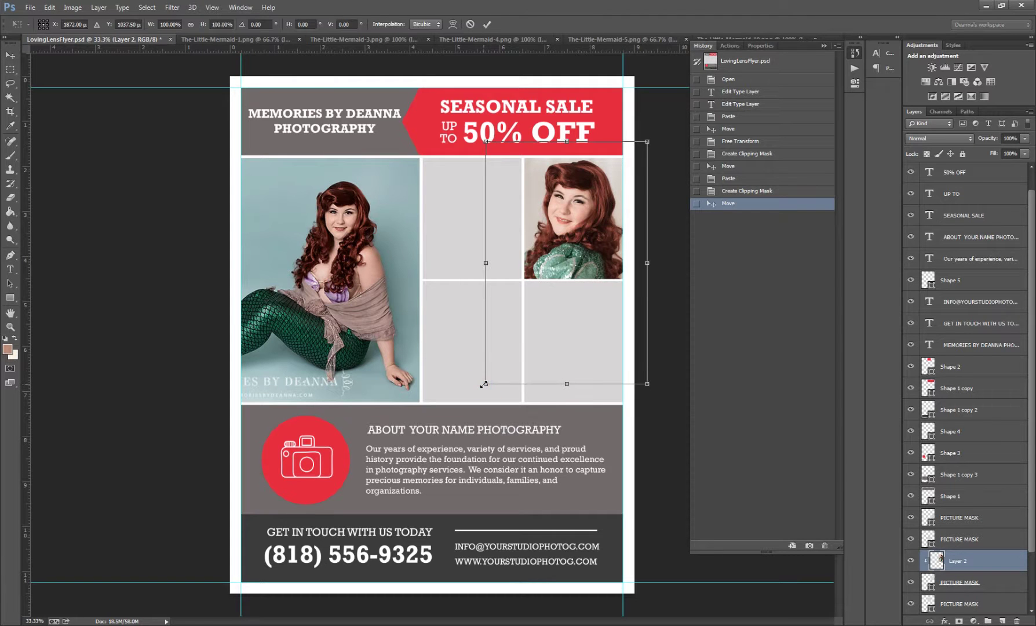
{"action": "left_click_drag", "start_coordinate": [484, 384], "coordinate": [523, 327]}
{"action": "left_click_drag", "start_coordinate": [647, 326], "coordinate": [628, 295]}
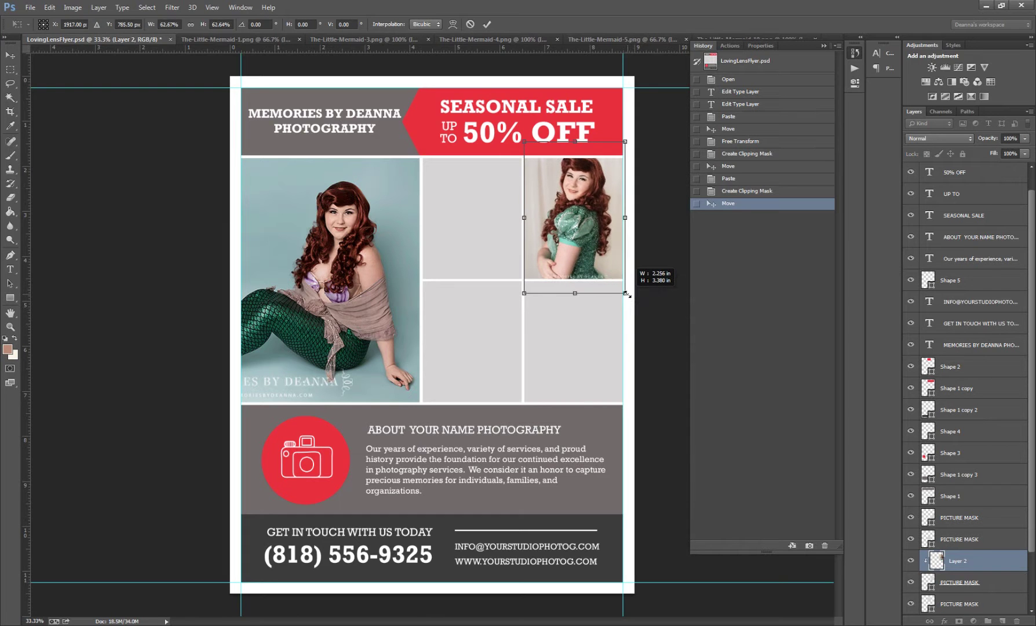
{"action": "left_click_drag", "start_coordinate": [608, 198], "coordinate": [606, 213]}
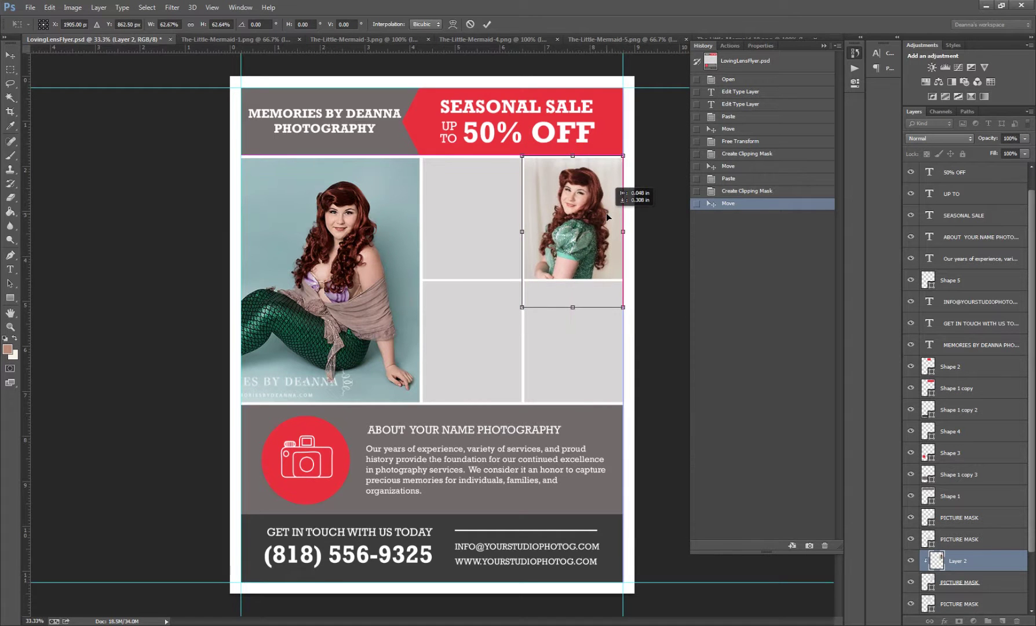
{"action": "left_click", "coordinate": [9, 55]}
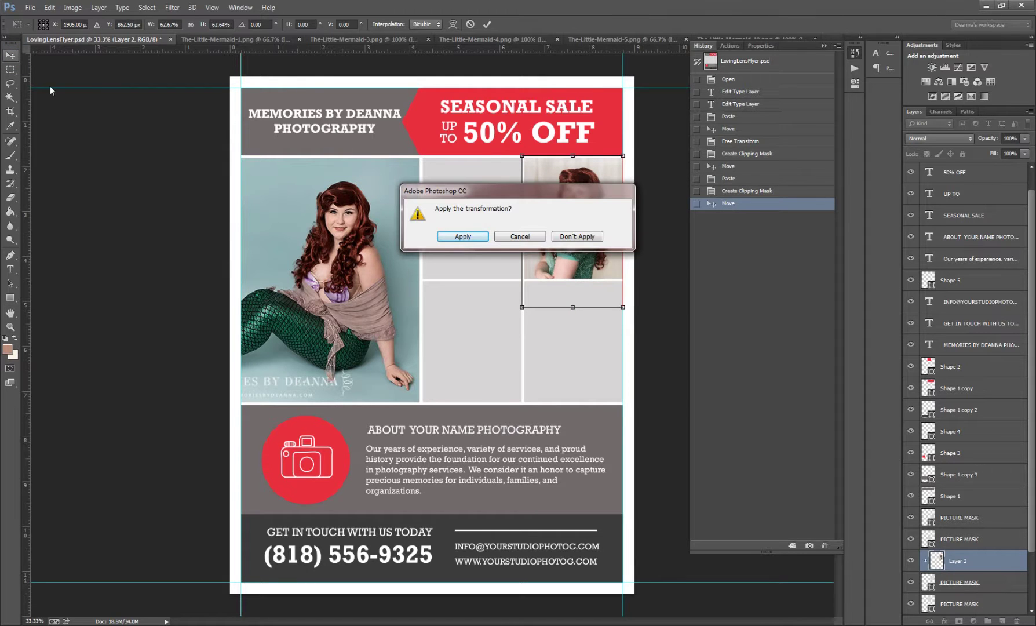
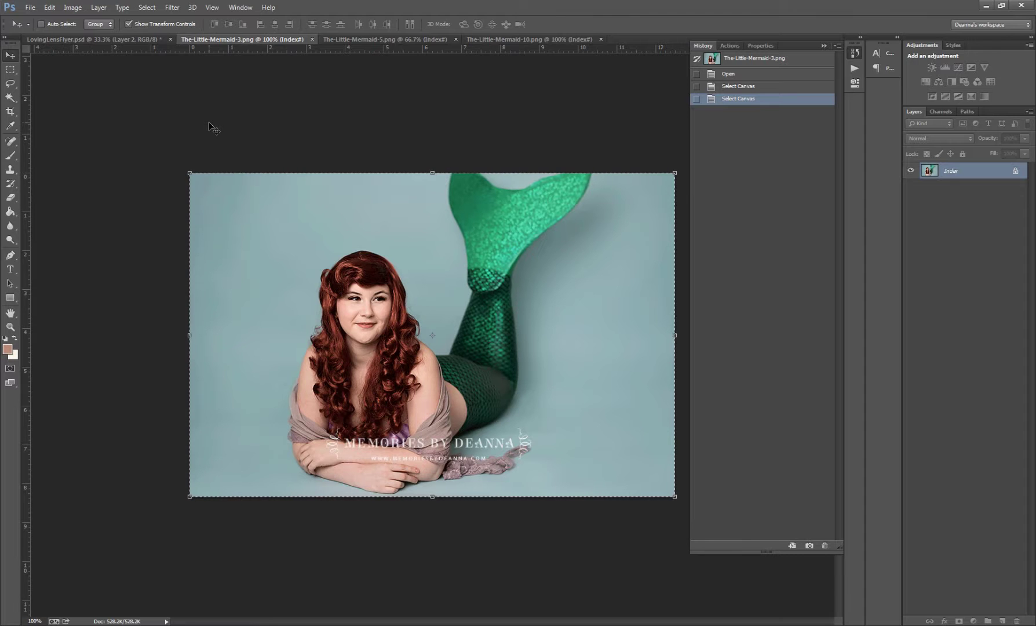
Paste the The-Little-Mermaid-3.png photo into LovingLensFlyer.psd above the lower-middle frame's PICTURE MASK layer and clip it to that mask
{"action": "left_click", "coordinate": [93, 39]}
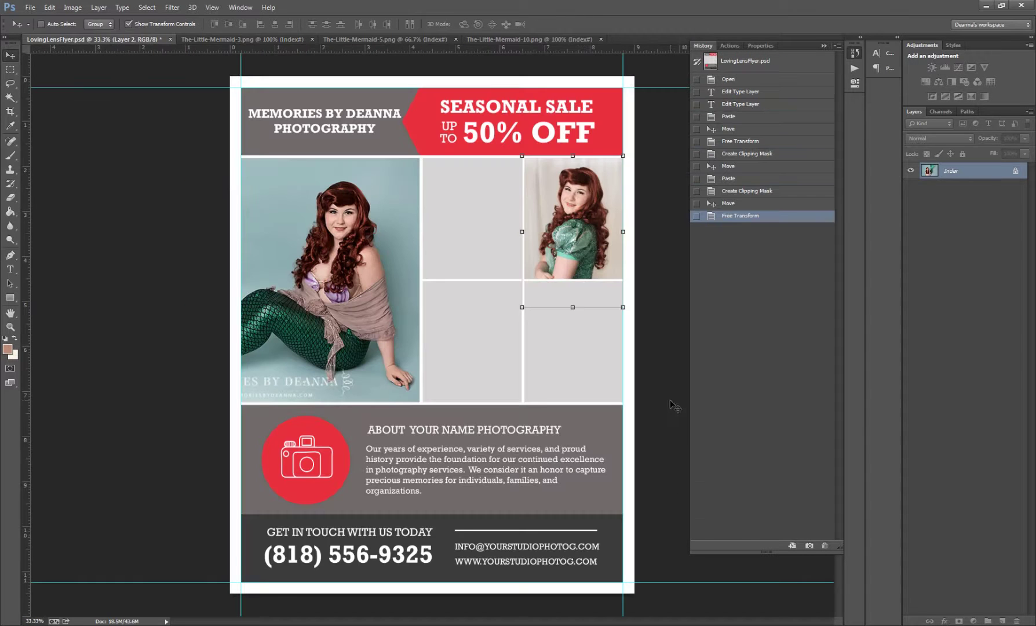
{"action": "left_click", "coordinate": [962, 565]}
{"action": "key", "text": "ctrl+v"}
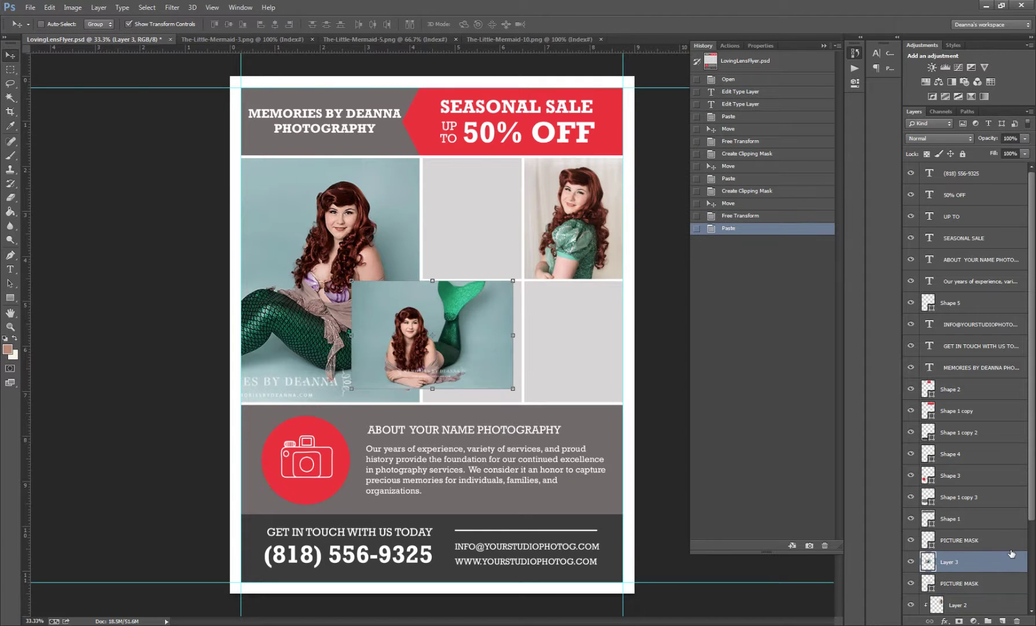
{"action": "left_click", "coordinate": [98, 8]}
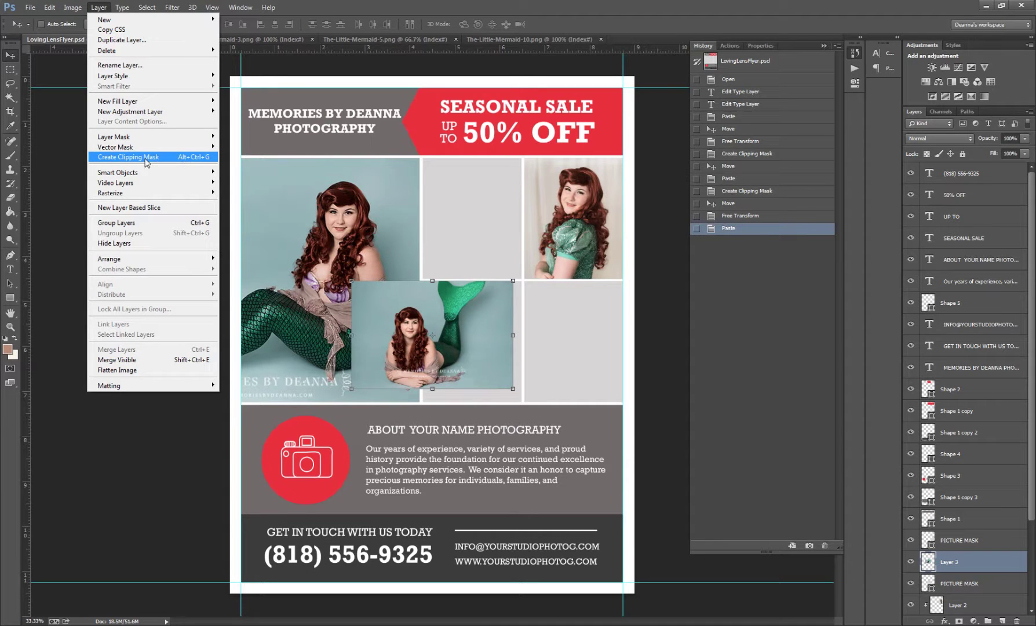
{"action": "left_click", "coordinate": [149, 482]}
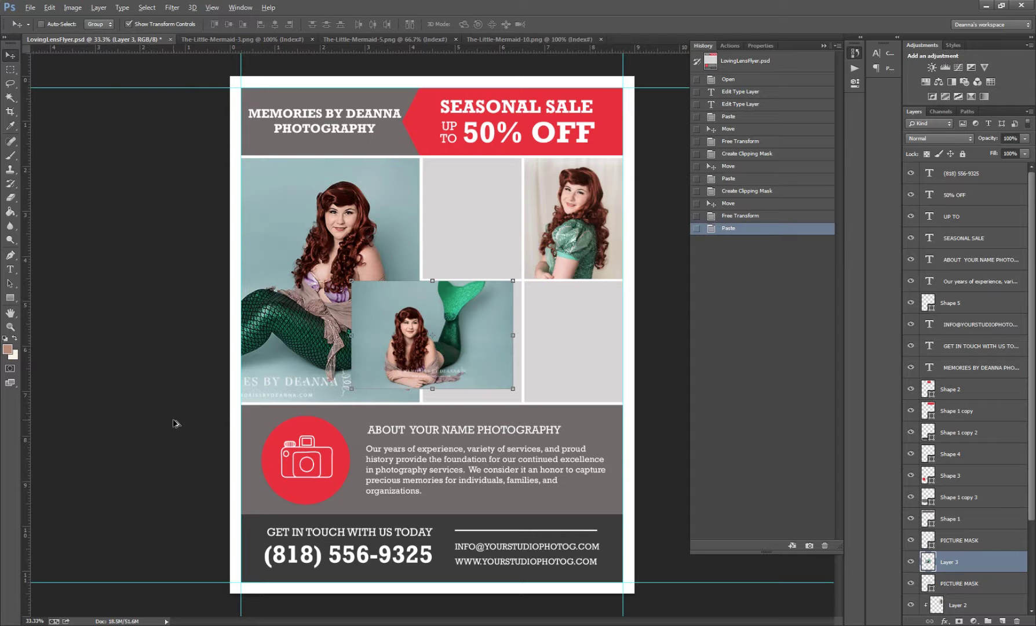
{"action": "key", "text": "ctrl+alt+g"}
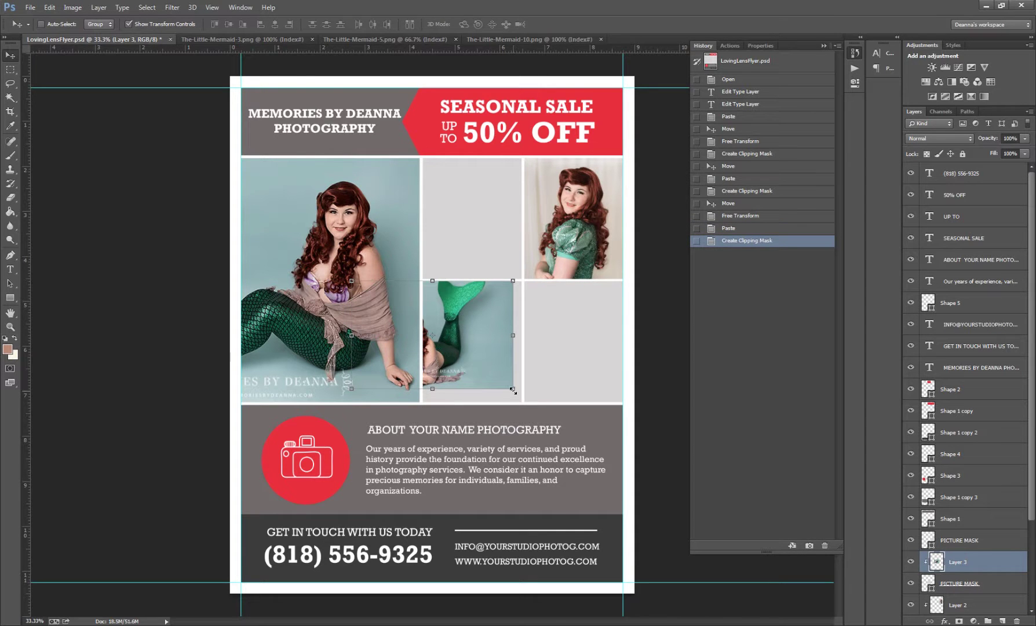
Enlarge the reclining mermaid photo to about 114% and position it so the figure fills the lower-middle frame
{"action": "left_click_drag", "start_coordinate": [513, 390], "coordinate": [550, 412]}
{"action": "left_click_drag", "start_coordinate": [495, 356], "coordinate": [532, 358]}
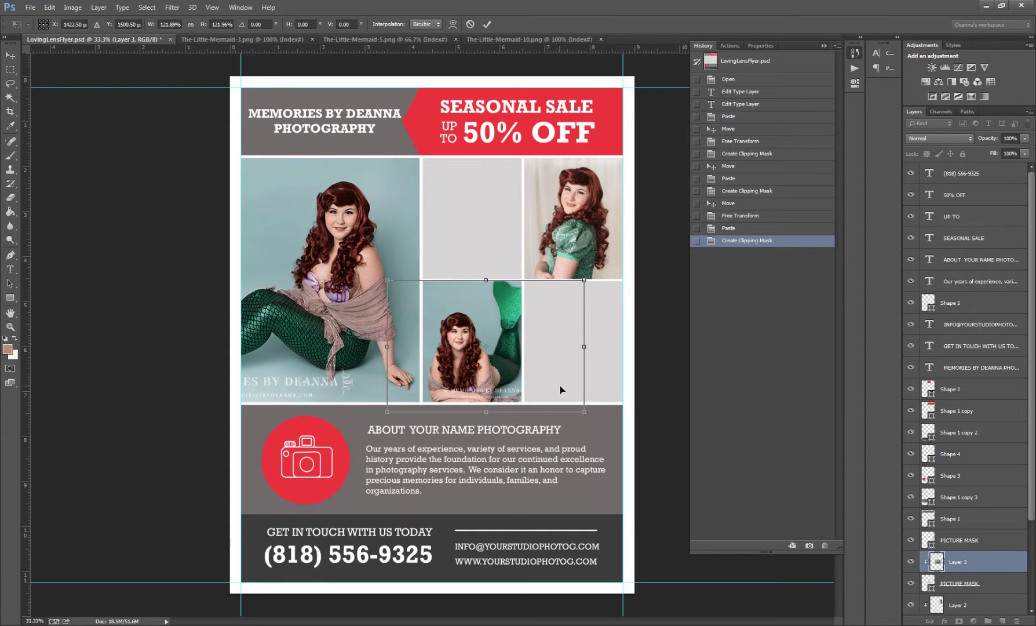
{"action": "left_click_drag", "start_coordinate": [584, 412], "coordinate": [571, 403]}
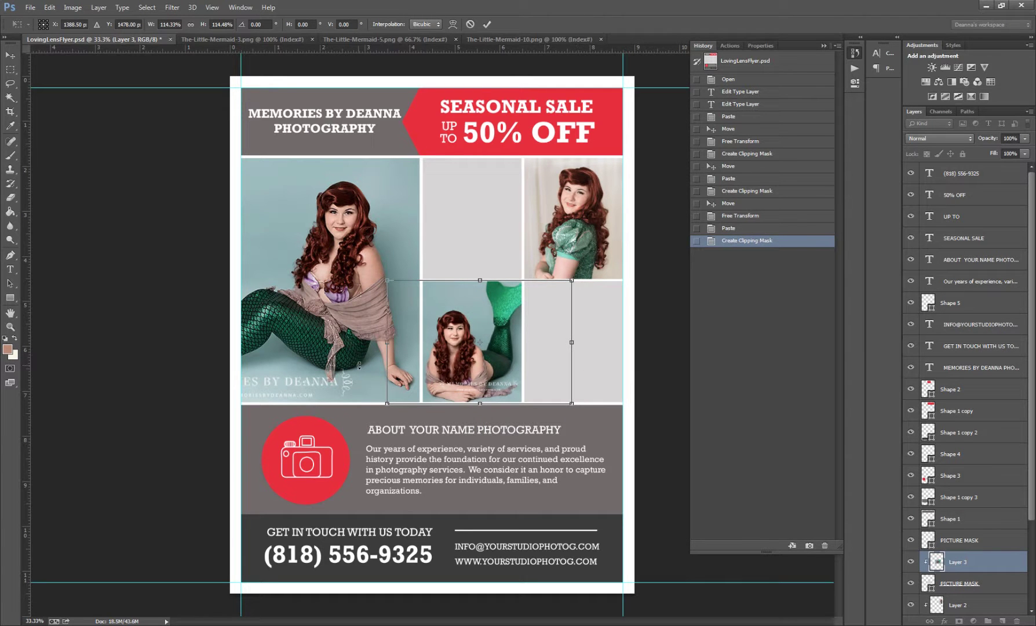
{"action": "left_click", "coordinate": [9, 60]}
{"action": "left_click", "coordinate": [483, 236]}
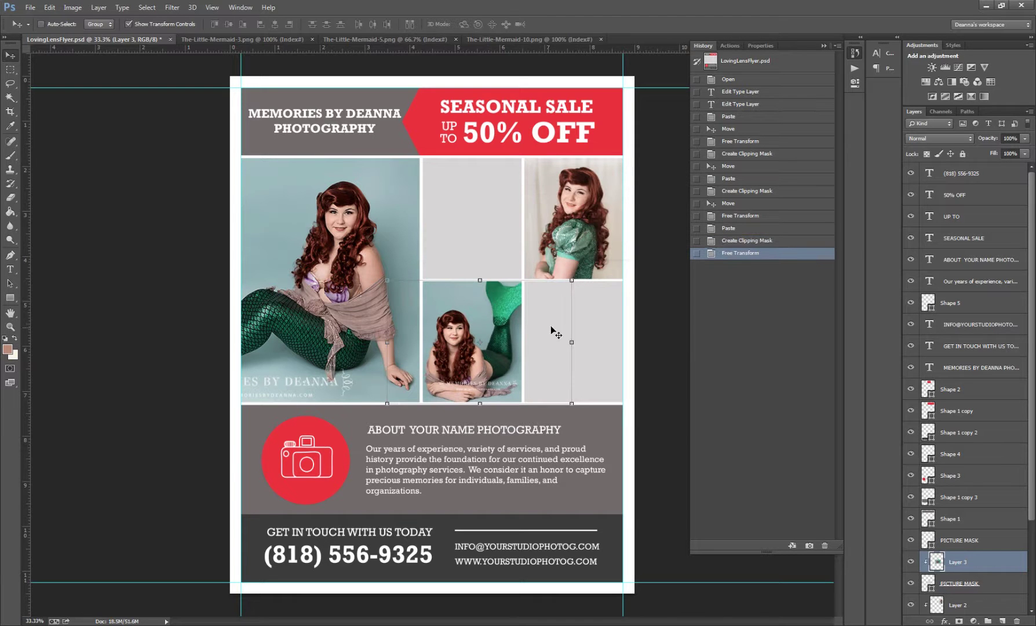
Copy the whole The-Little-Mermaid-10.png photo, paste it into LovingLensFlyer.psd above the lower-right frame's PICTURE MASK layer and move it over that frame
{"action": "left_click", "coordinate": [483, 40]}
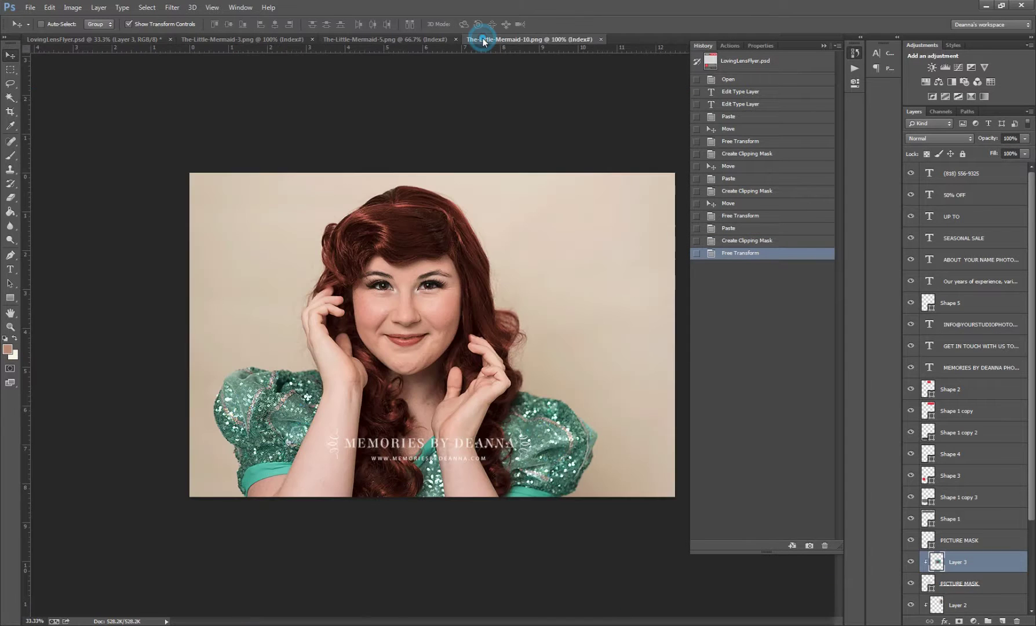
{"action": "key", "text": "ctrl+a"}
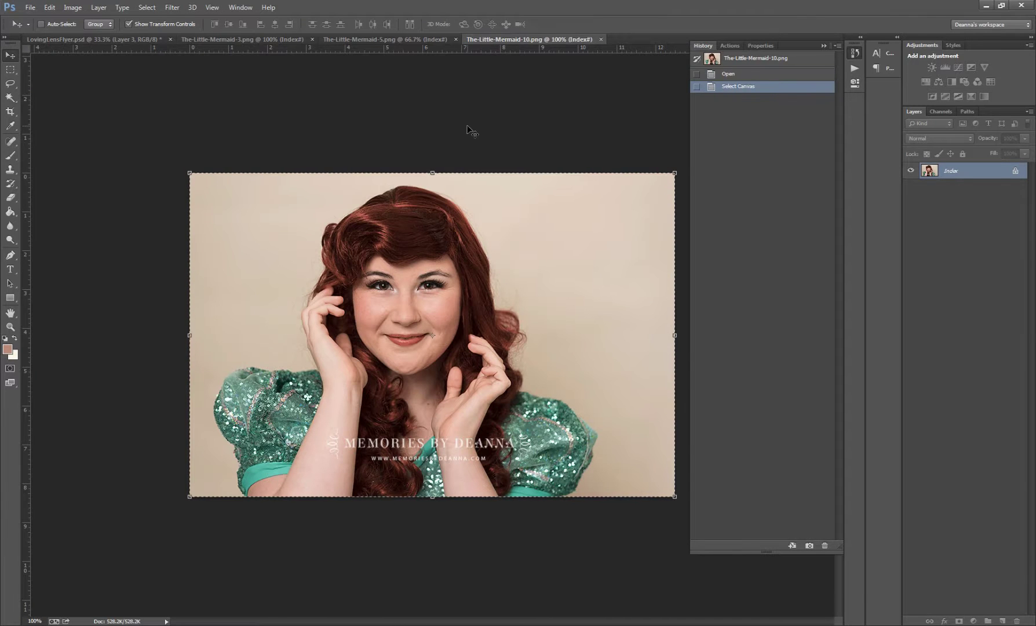
{"action": "key", "text": "ctrl+a"}
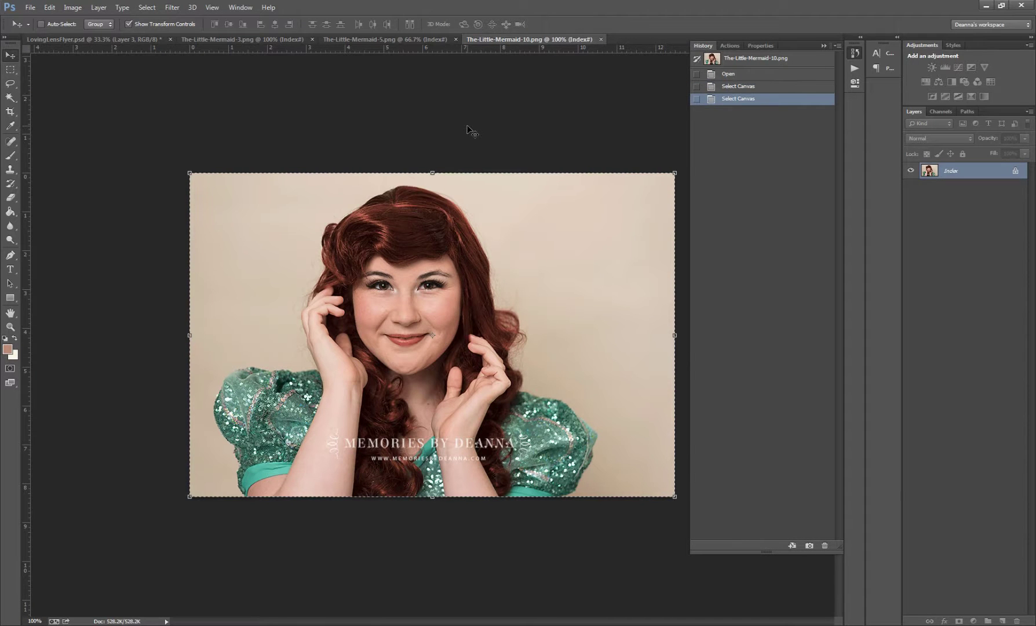
{"action": "left_click", "coordinate": [105, 39]}
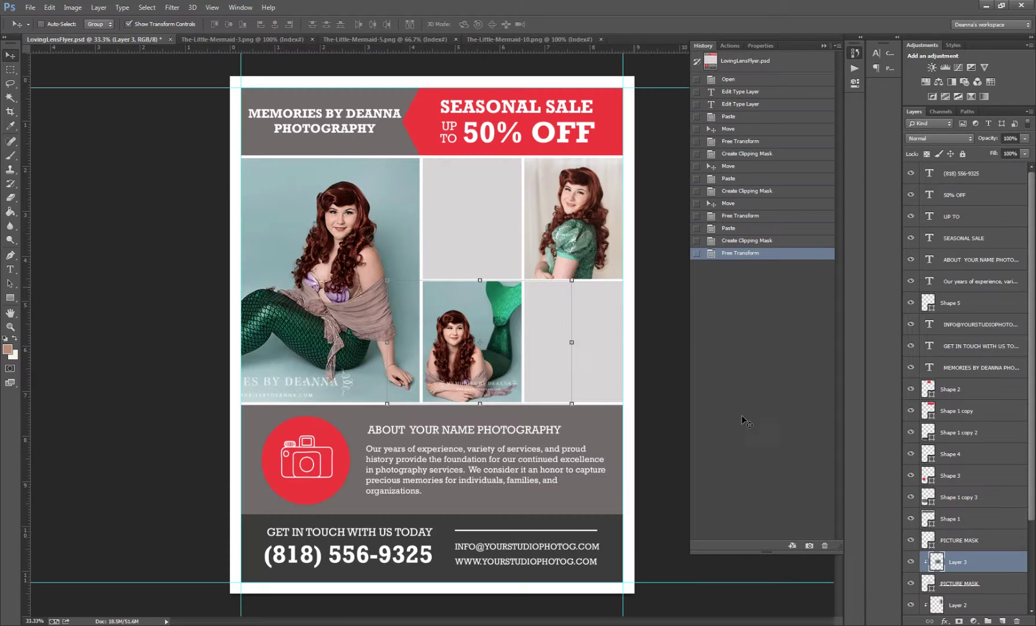
{"action": "left_click", "coordinate": [957, 519]}
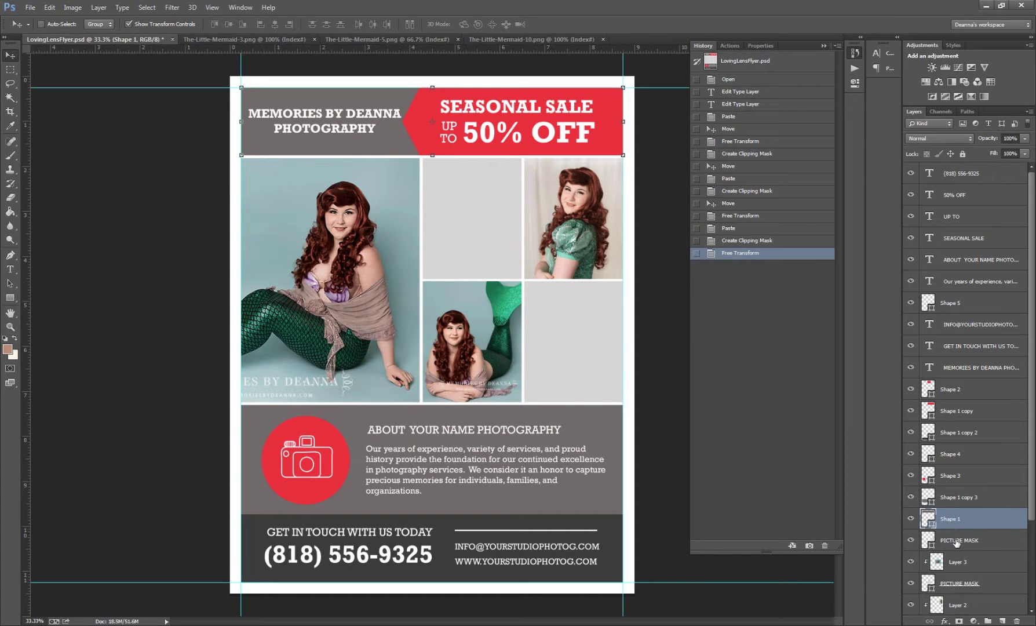
{"action": "left_click", "coordinate": [957, 540]}
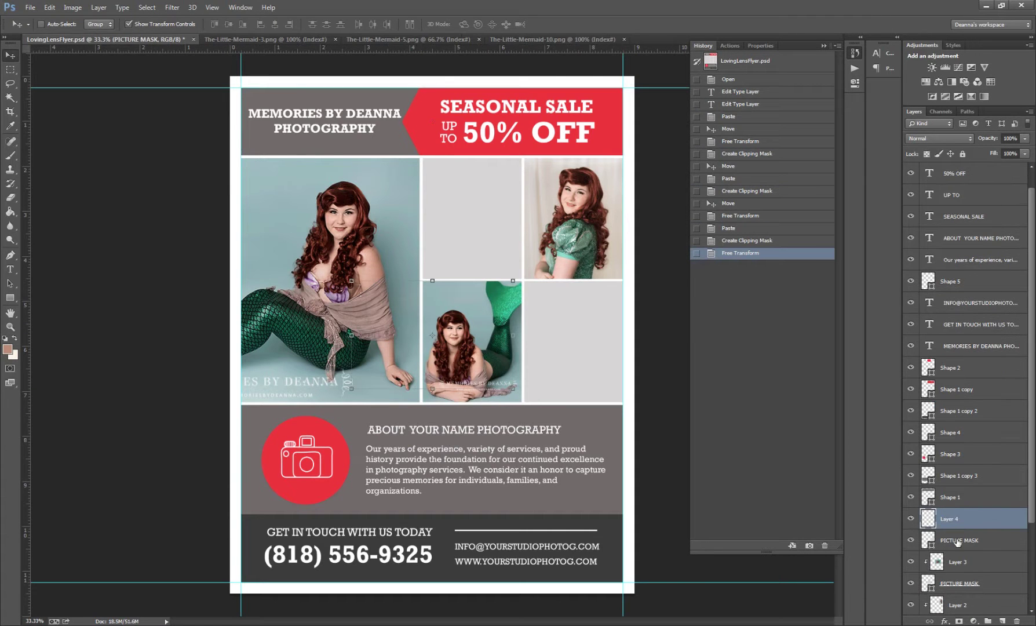
{"action": "key", "text": "ctrl+v"}
{"action": "left_click_drag", "start_coordinate": [449, 324], "coordinate": [560, 325]}
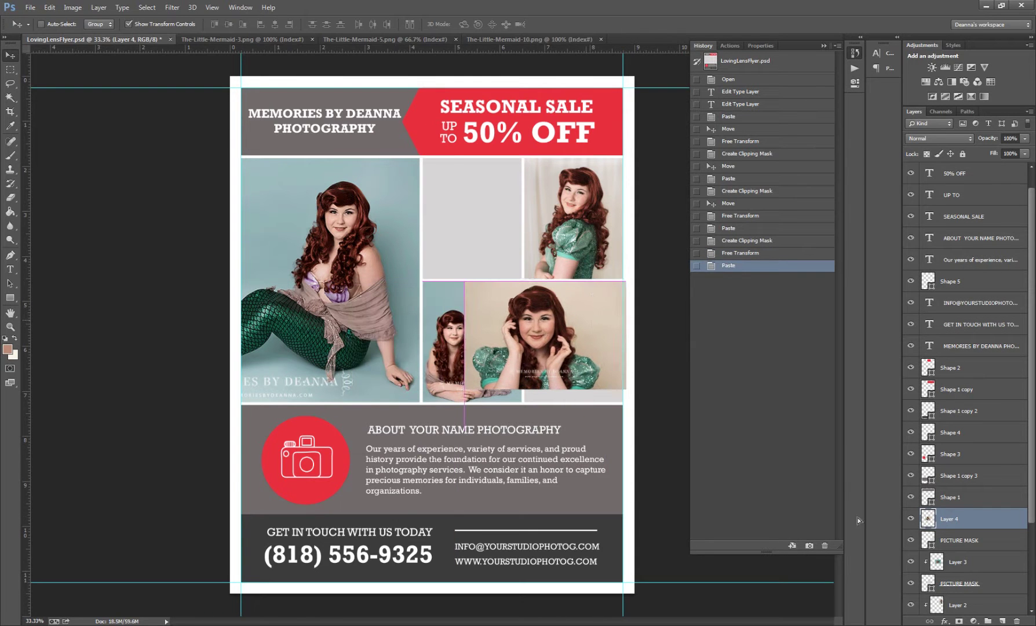
{"action": "left_click", "coordinate": [927, 538]}
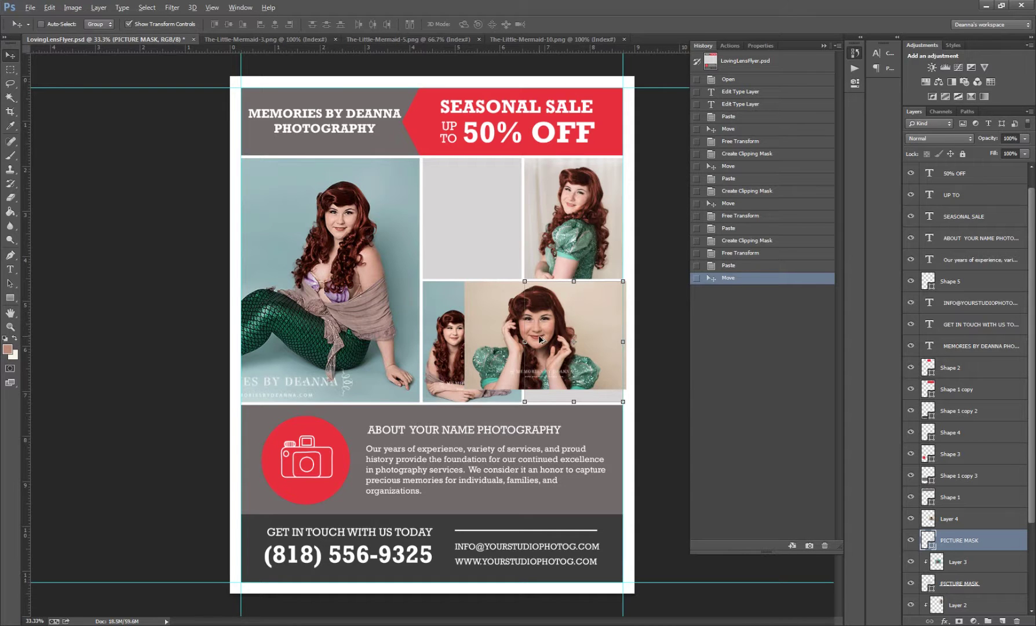
{"action": "key", "text": "ctrl+alt+g"}
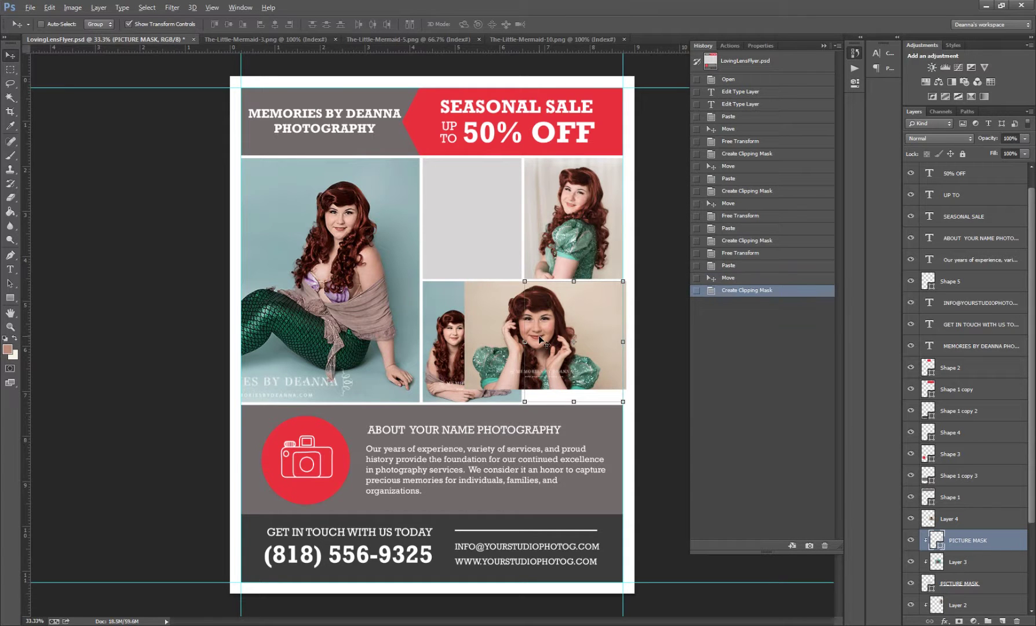
{"action": "left_click", "coordinate": [740, 279]}
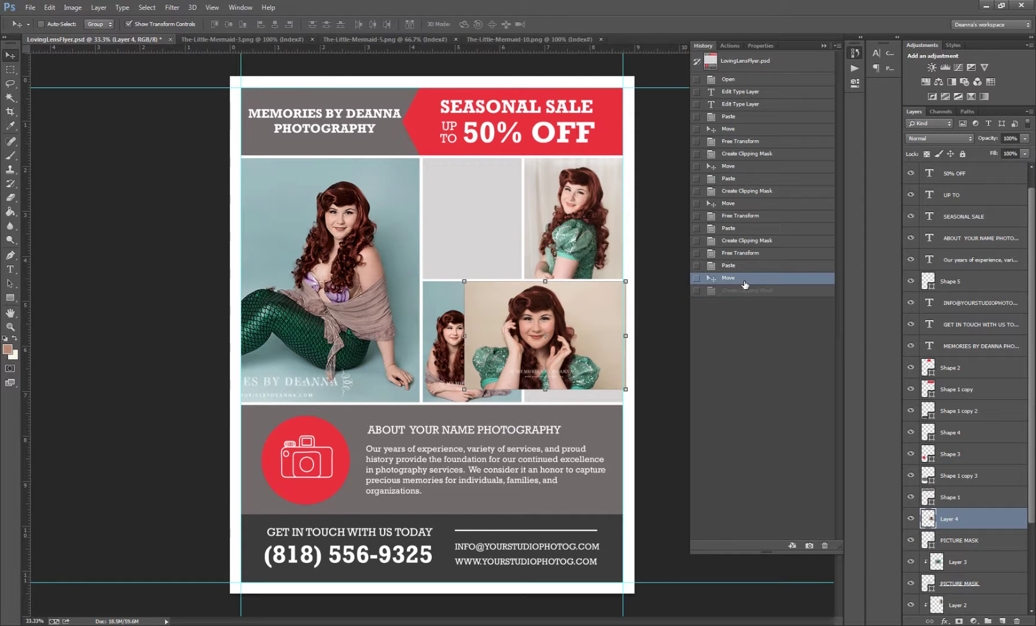
{"action": "left_click", "coordinate": [100, 8]}
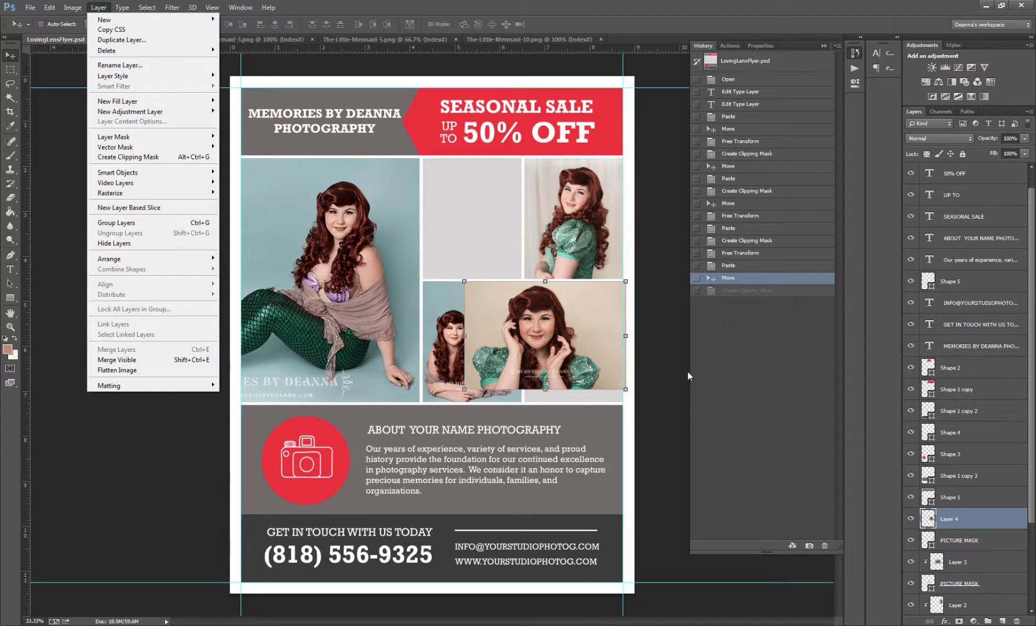
{"action": "left_click", "coordinate": [747, 290]}
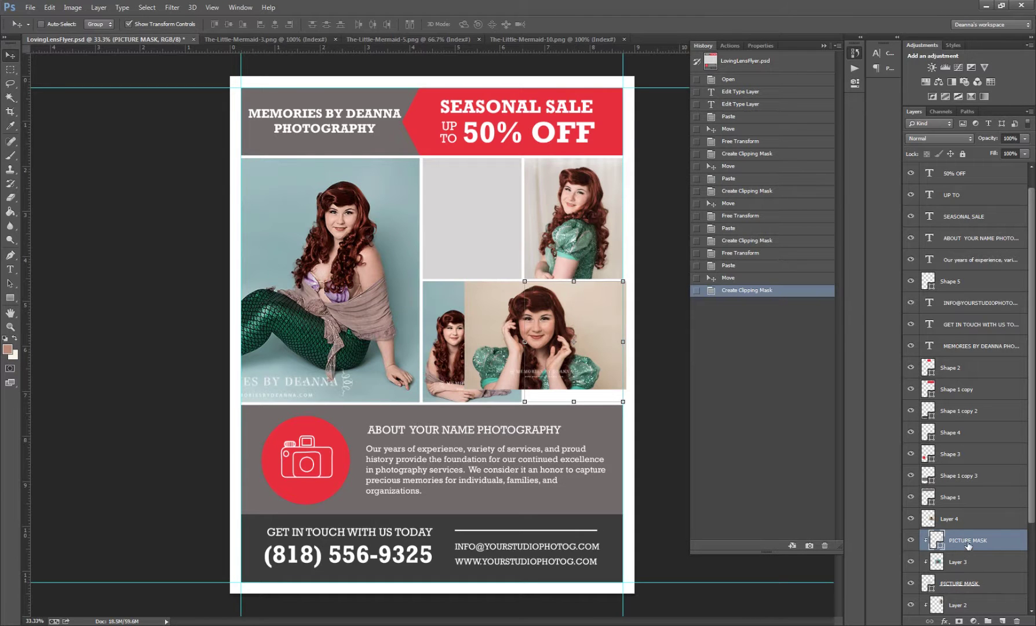
{"action": "left_click", "coordinate": [731, 278]}
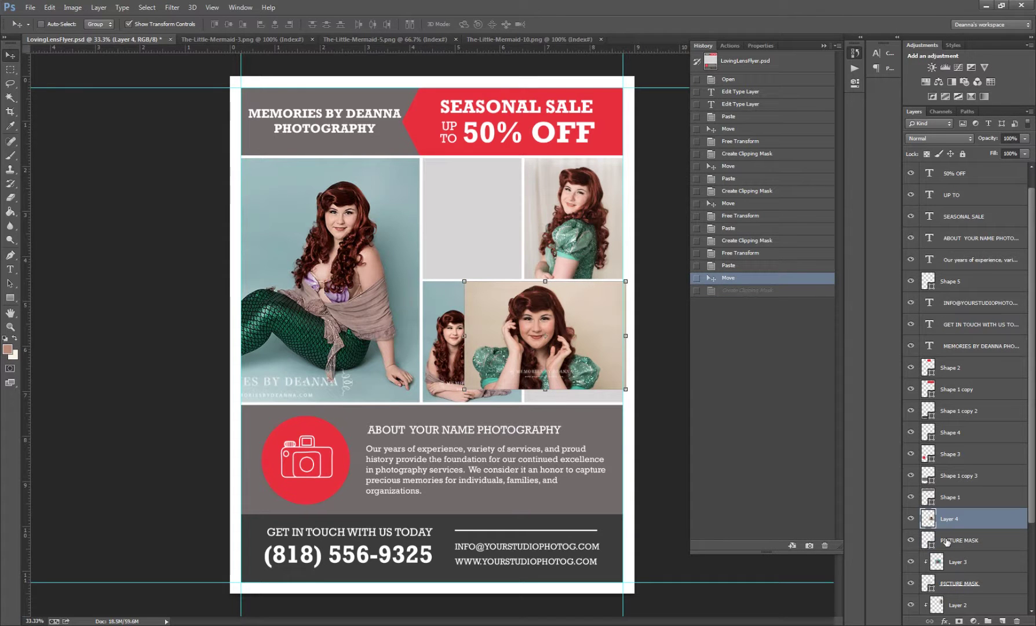
Clip the pasted close-up portrait layer to the lower-right frame's PICTURE MASK layer directly below it
{"action": "left_click", "coordinate": [73, 8]}
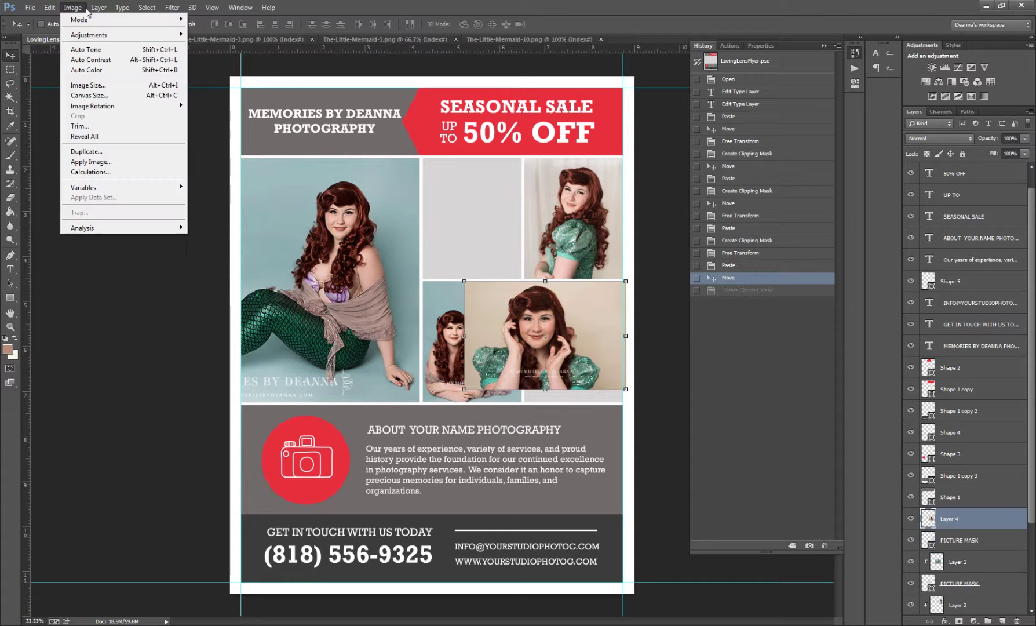
{"action": "mouse_move", "coordinate": [97, 8]}
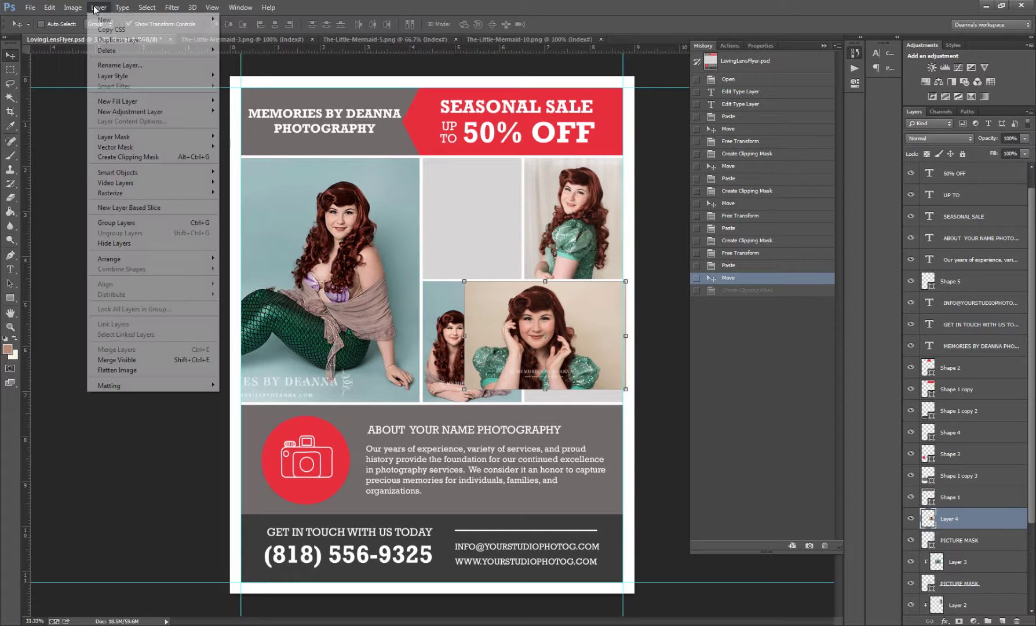
{"action": "left_click", "coordinate": [145, 156]}
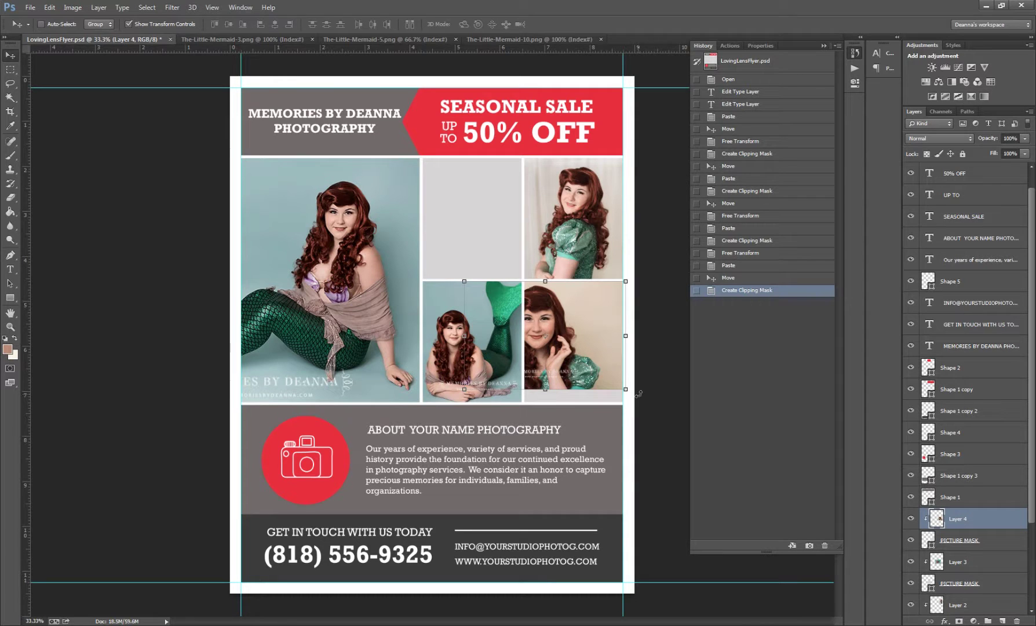
{"action": "left_click_drag", "start_coordinate": [626, 390], "coordinate": [648, 414]}
{"action": "left_click_drag", "start_coordinate": [597, 362], "coordinate": [613, 361]}
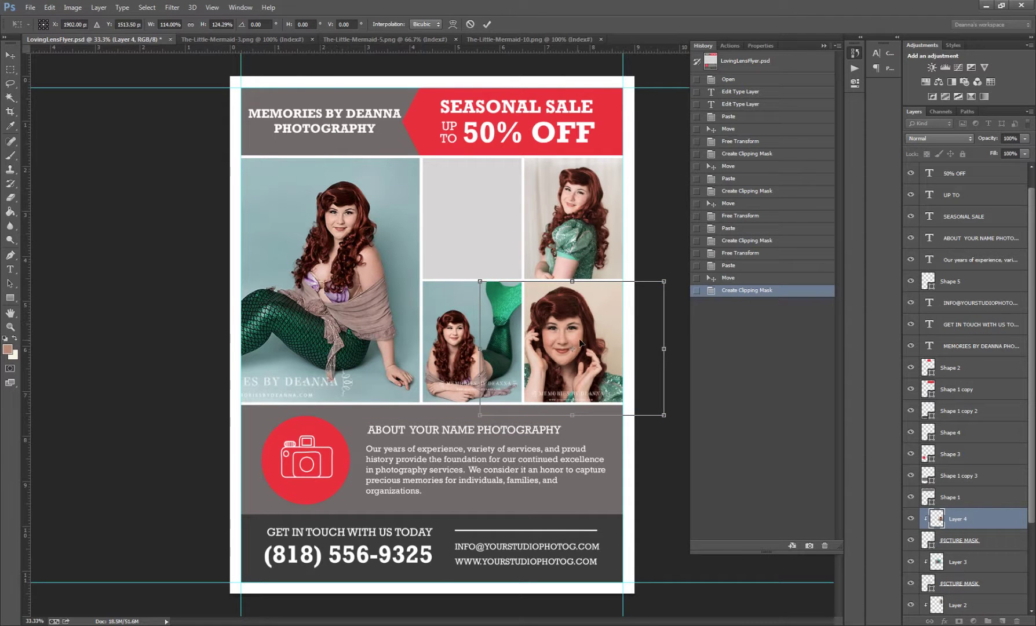
{"action": "key", "text": "v"}
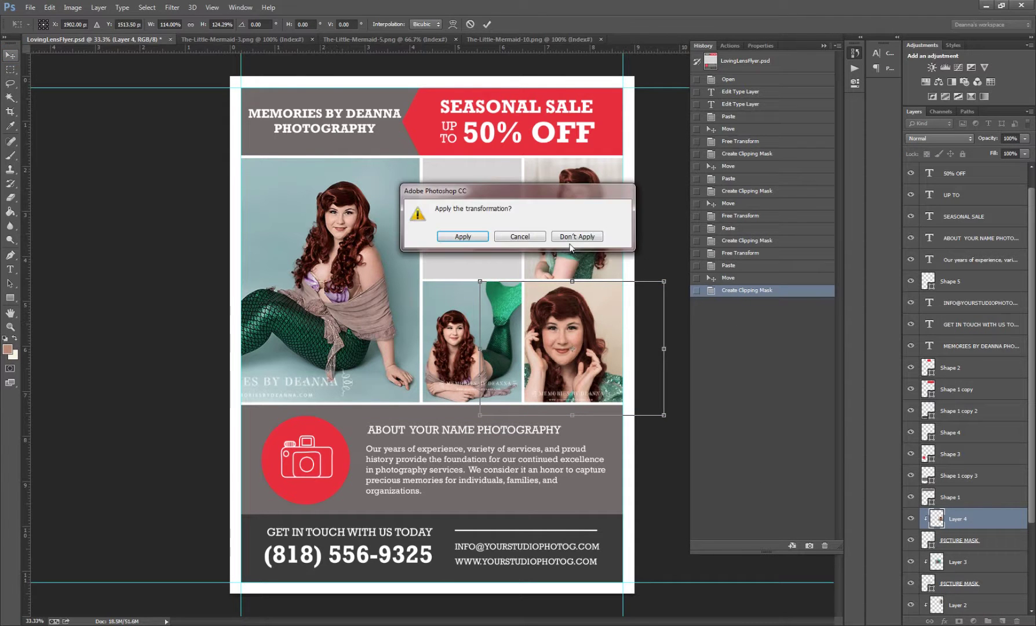
{"action": "key", "text": "Escape"}
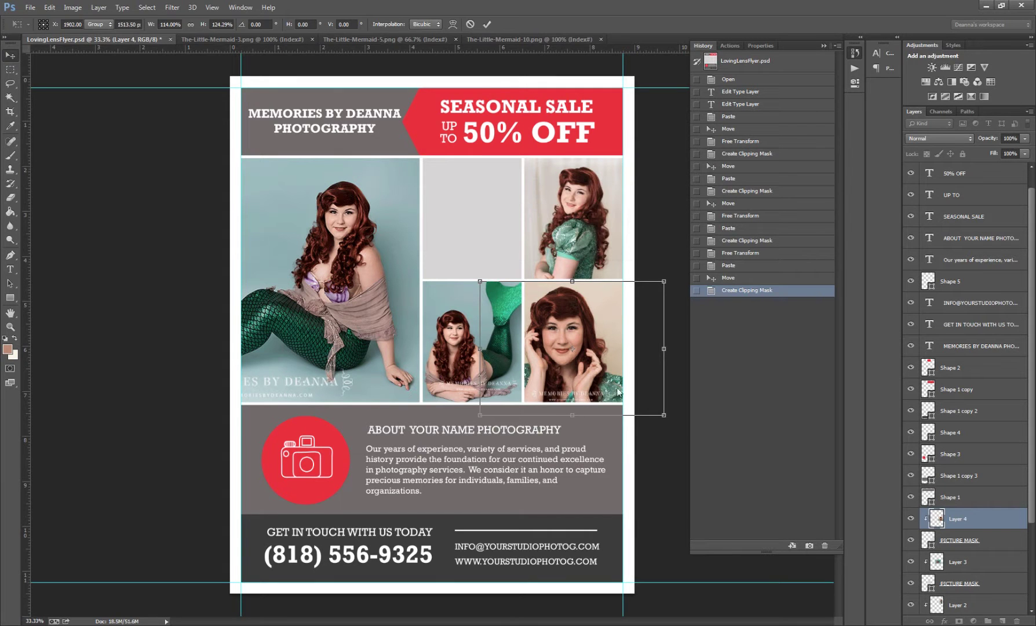
{"action": "key", "text": "Escape"}
Enlarge the close-up portrait proportionally to about 120% and position it so the face is centered and the lower-right frame is filled
{"action": "left_click_drag", "start_coordinate": [589, 348], "coordinate": [620, 348]}
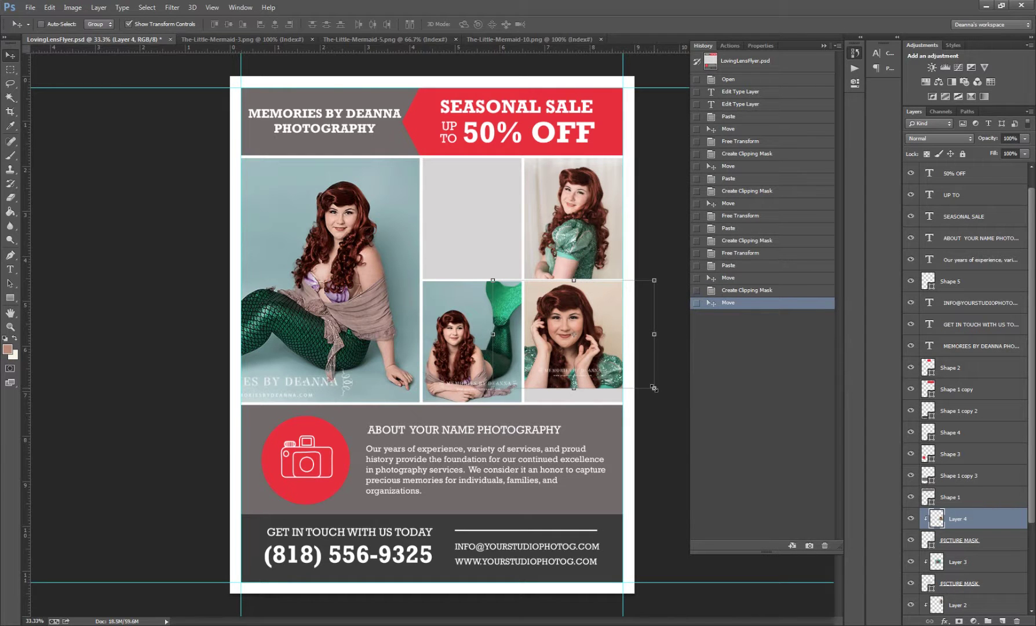
{"action": "left_click_drag", "start_coordinate": [654, 388], "coordinate": [686, 411]}
{"action": "left_click_drag", "start_coordinate": [585, 358], "coordinate": [578, 357]}
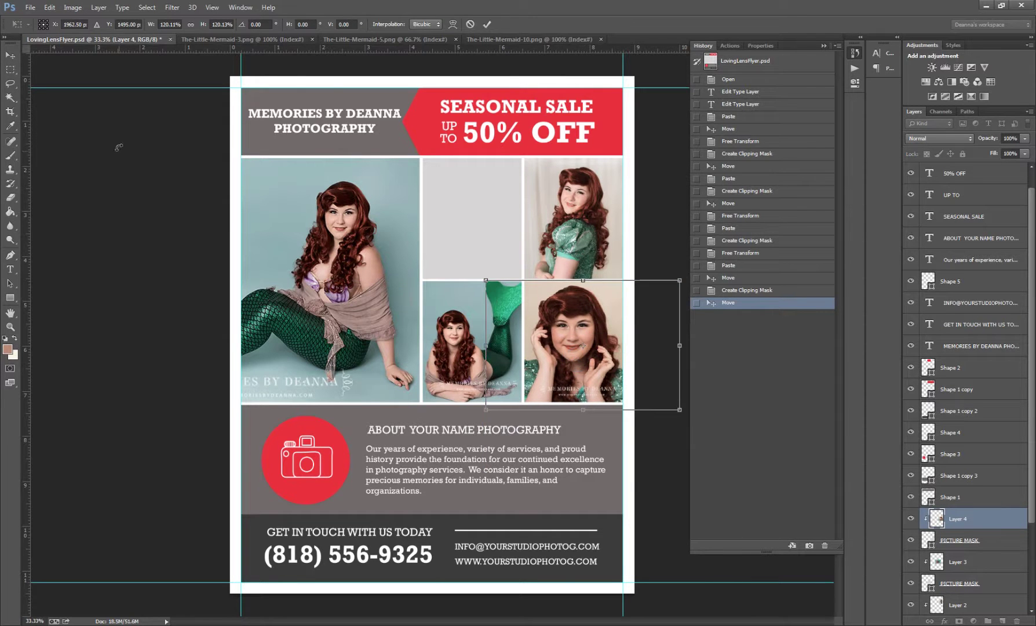
{"action": "left_click", "coordinate": [9, 55]}
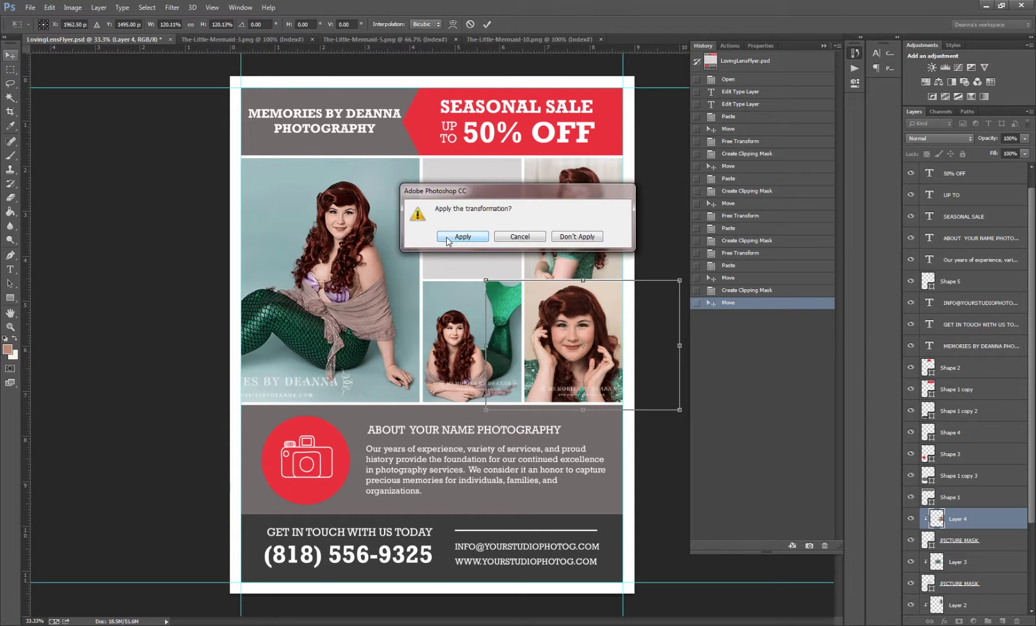
{"action": "left_click", "coordinate": [469, 242]}
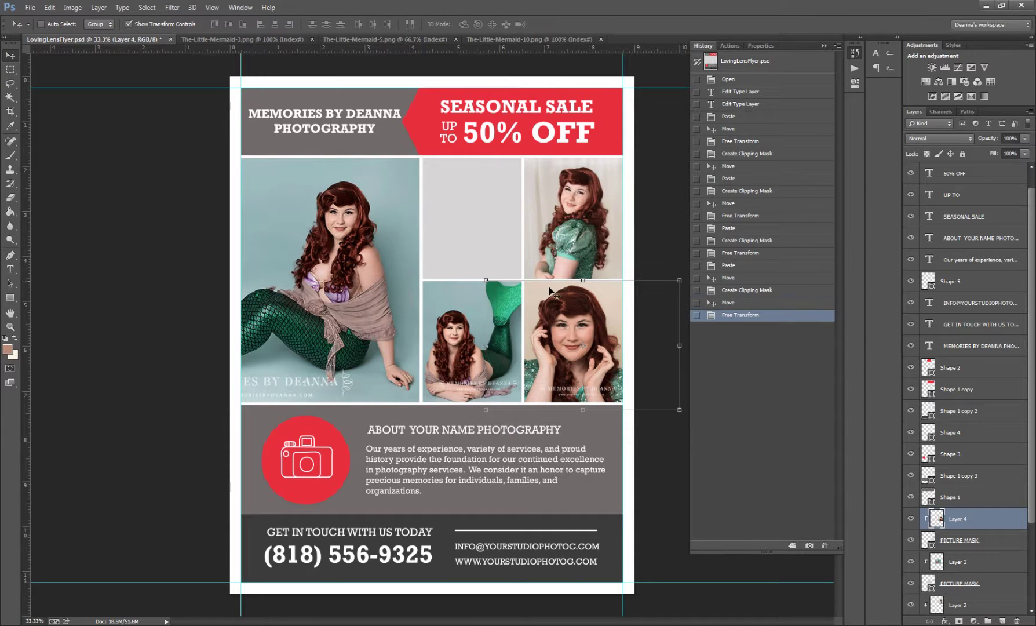
Close The-Little-Mermaid-10.png and copy the whole The-Little-Mermaid-5.png photo
{"action": "left_click", "coordinate": [577, 40]}
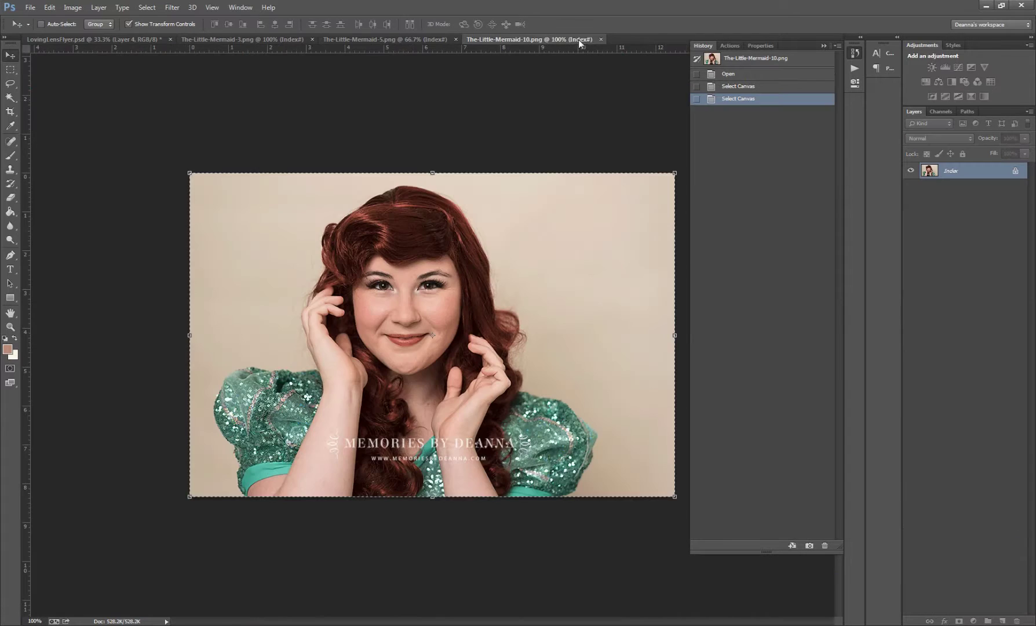
{"action": "key", "text": "ctrl+w"}
{"action": "left_click", "coordinate": [411, 39]}
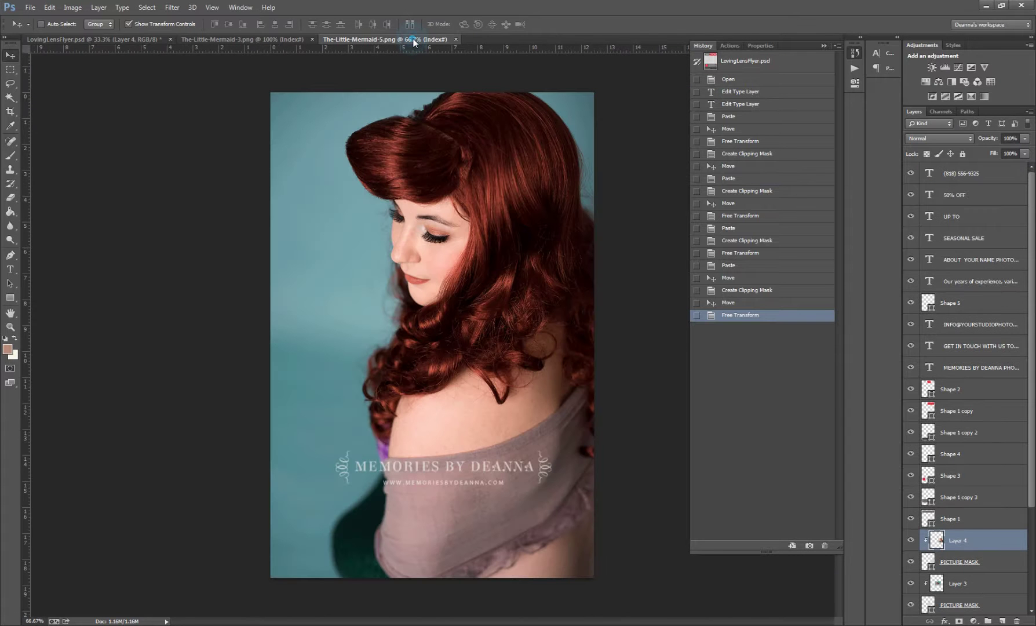
{"action": "key", "text": "ctrl+a"}
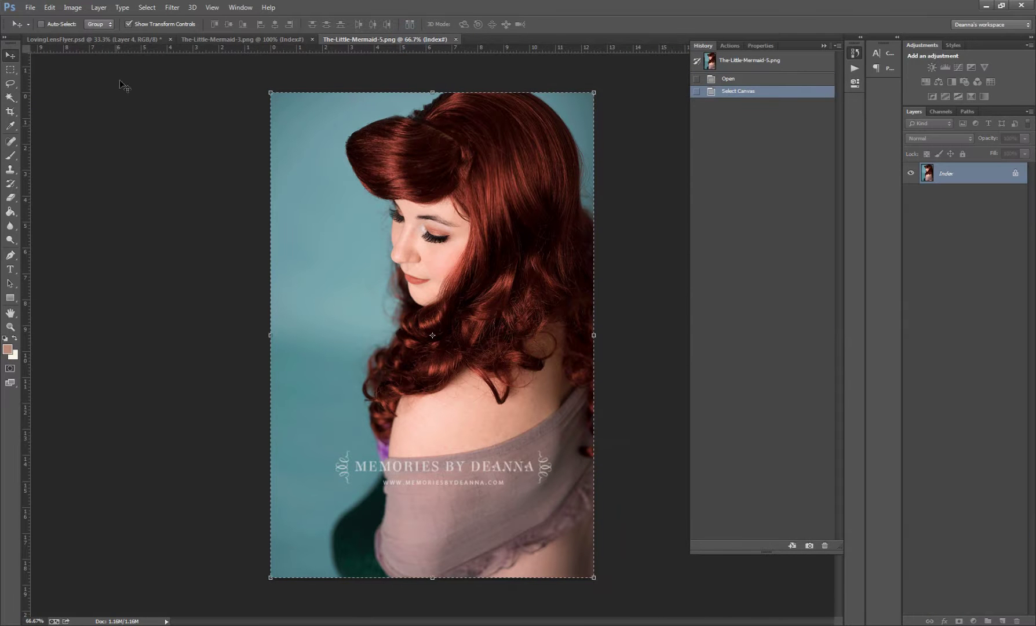
Paste the copied profile photo above the upper-middle frame's PICTURE MASK layer in LovingLensFlyer.psd, positioned over the frame and clipped to that mask
{"action": "left_click", "coordinate": [114, 40]}
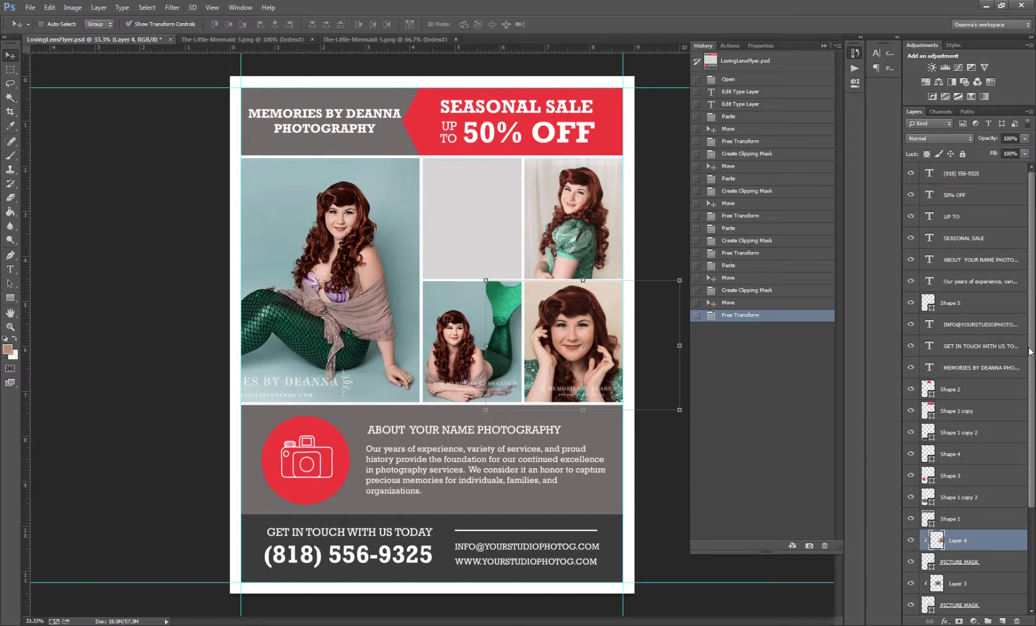
{"action": "scroll", "coordinate": [1026, 353], "scroll_direction": "down", "scroll_amount": 3}
{"action": "scroll", "coordinate": [1011, 565], "scroll_direction": "down", "scroll_amount": 1}
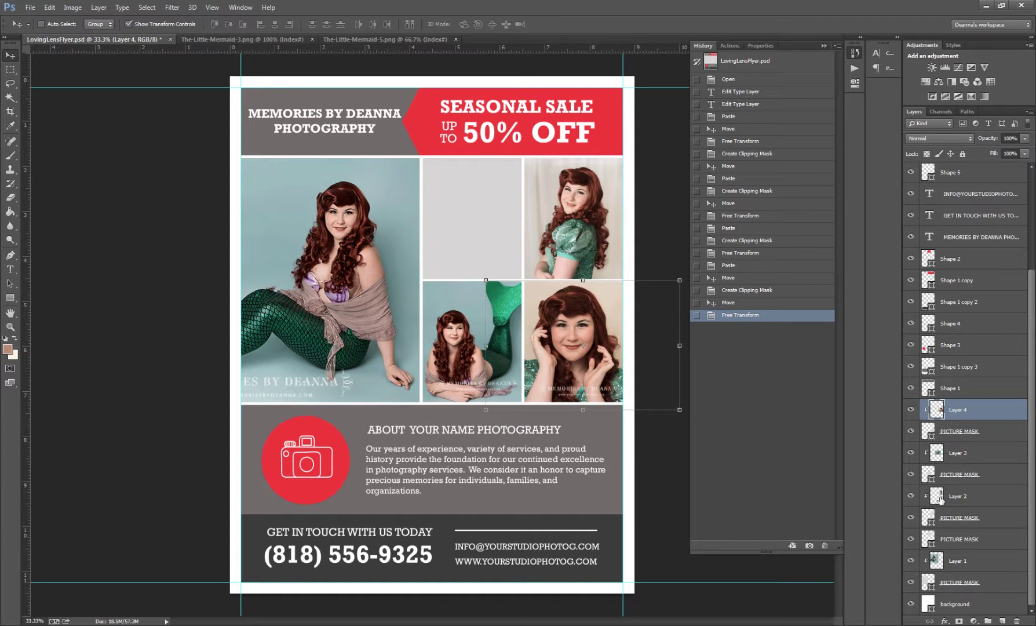
{"action": "left_click", "coordinate": [930, 539]}
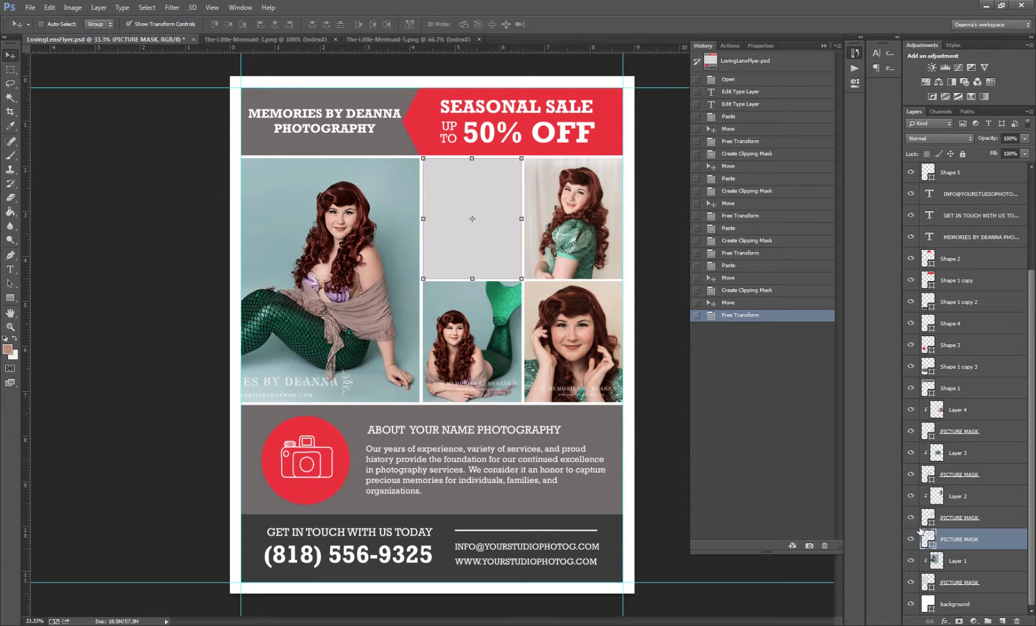
{"action": "right_click", "coordinate": [964, 541]}
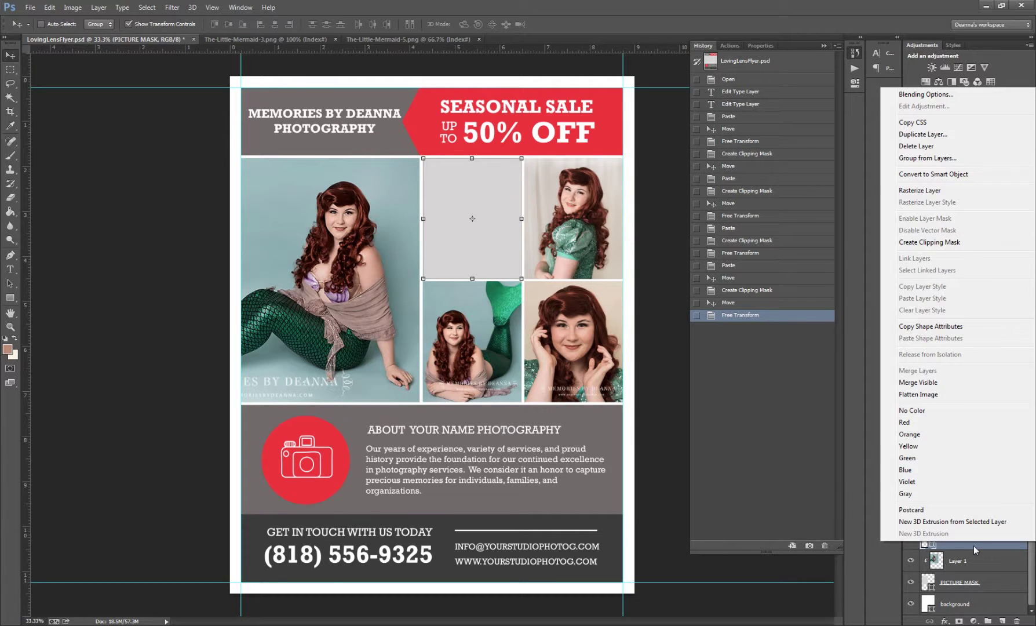
{"action": "left_click", "coordinate": [973, 545]}
{"action": "key", "text": "ctrl+v"}
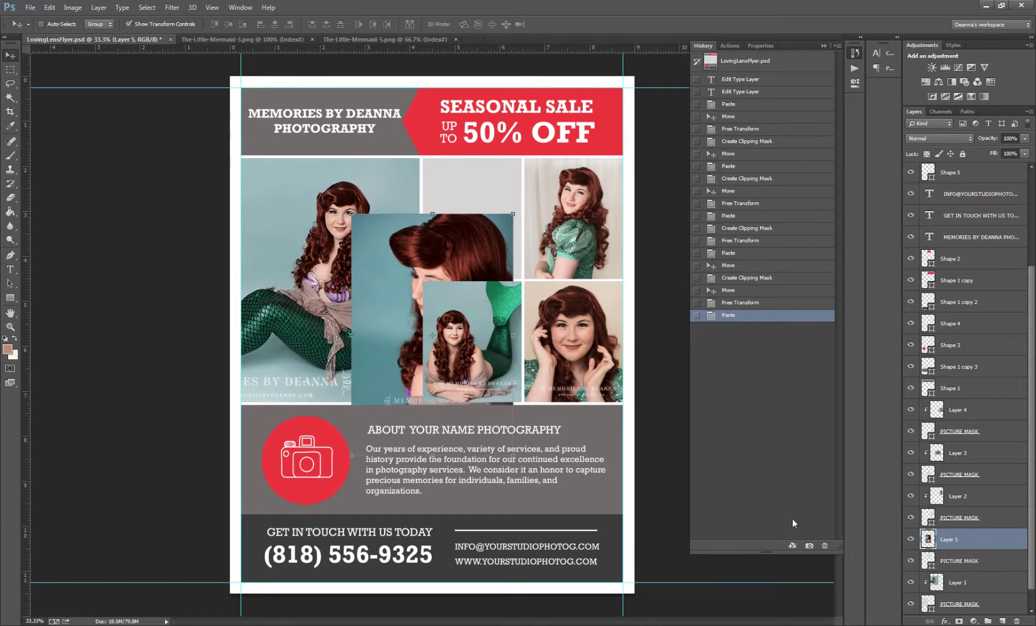
{"action": "left_click_drag", "start_coordinate": [468, 244], "coordinate": [500, 174]}
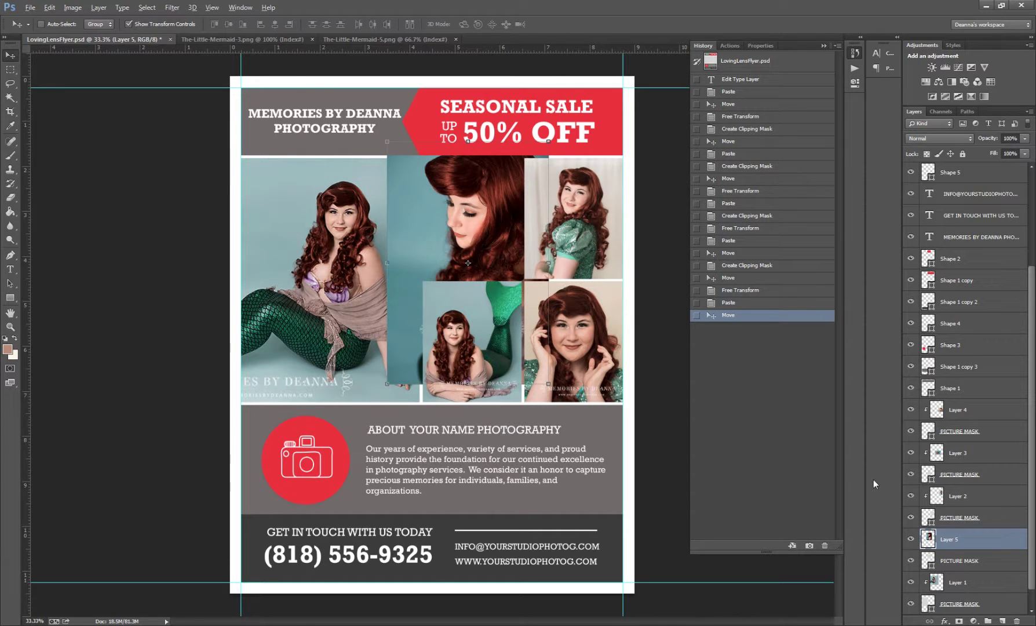
{"action": "key", "text": "ctrl+alt+g"}
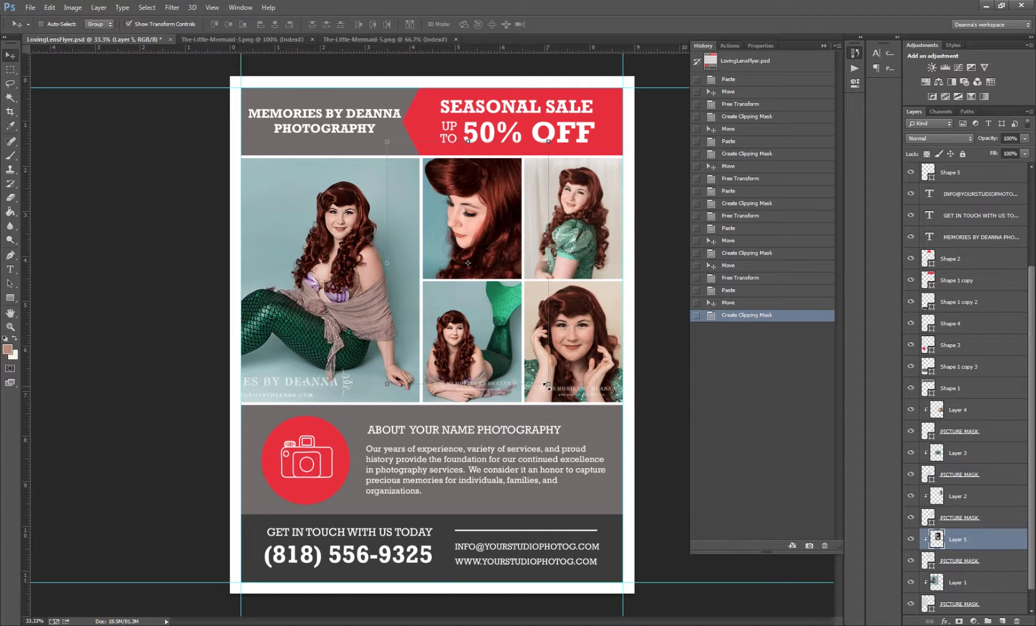
Scale the profile photo down proportionally to about 64% so it fills the upper-middle frame, and apply the transformation
{"action": "left_click_drag", "start_coordinate": [547, 385], "coordinate": [523, 346]}
{"action": "left_click_drag", "start_coordinate": [387, 346], "coordinate": [423, 296]}
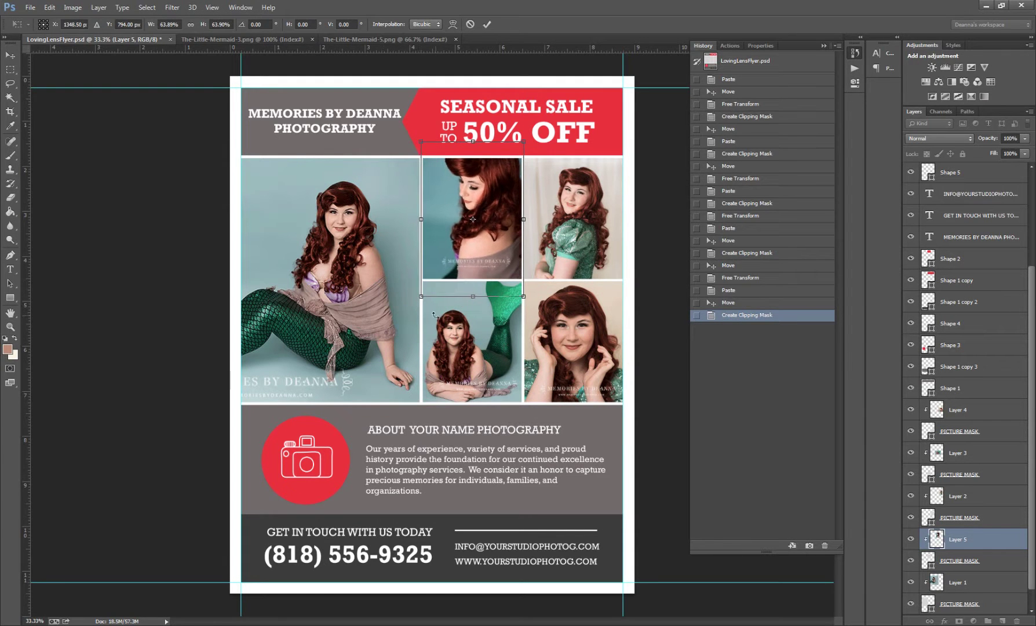
{"action": "left_click", "coordinate": [10, 55]}
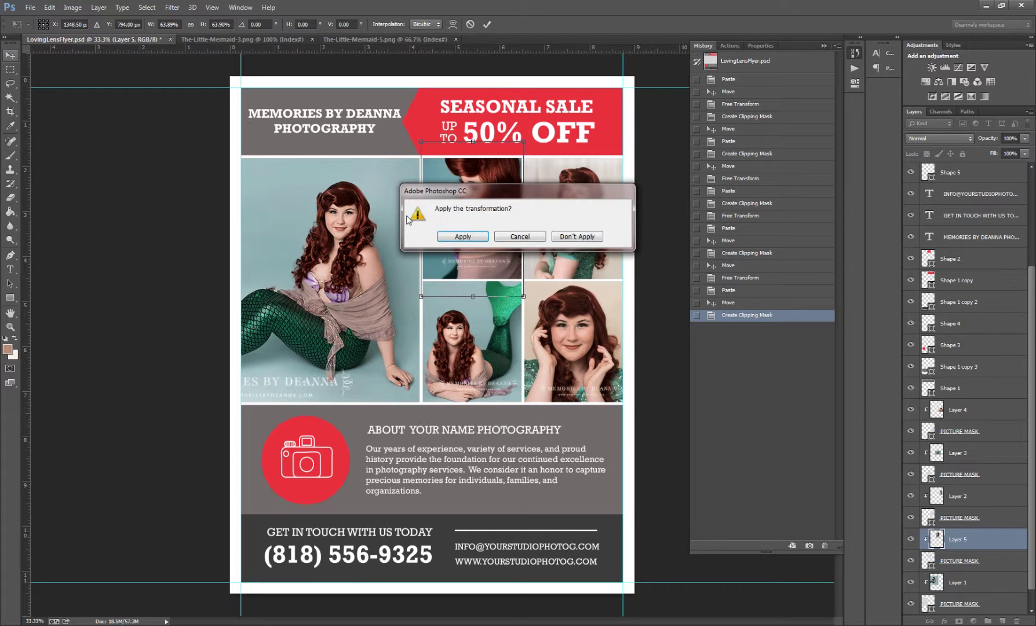
{"action": "left_click", "coordinate": [463, 236]}
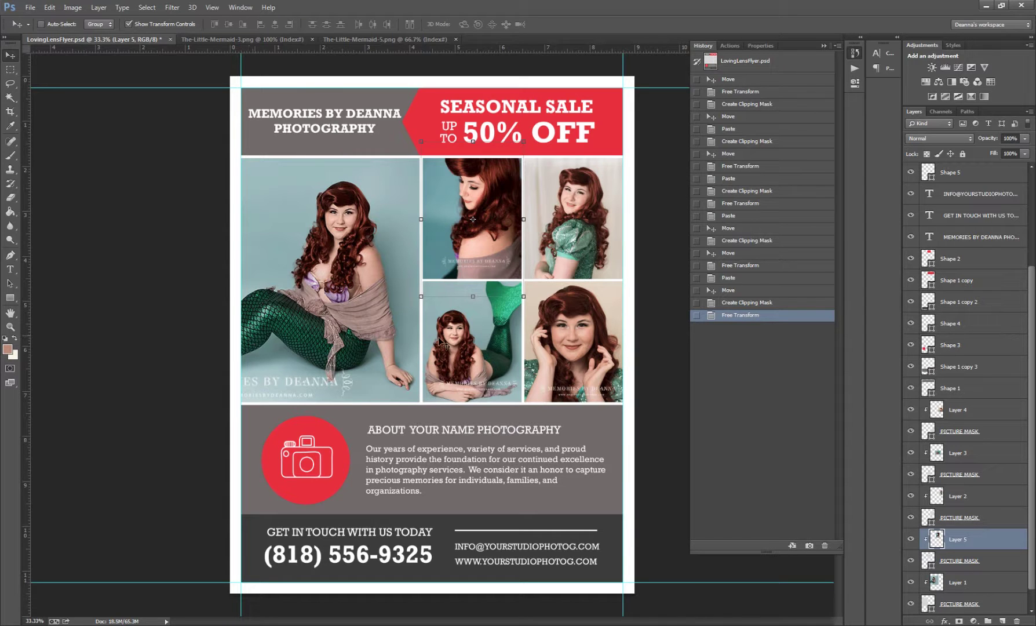
{"action": "left_click", "coordinate": [11, 70]}
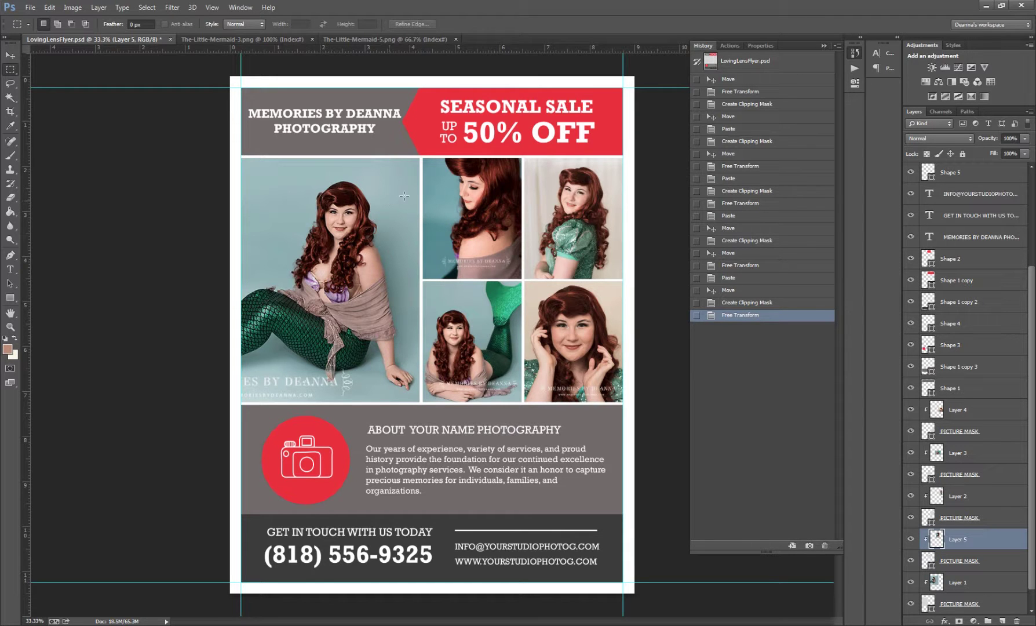
Toggle the visibility of the Shape 2 and Shape 1 copy layers to identify the red header banner's pieces
{"action": "left_click", "coordinate": [953, 280]}
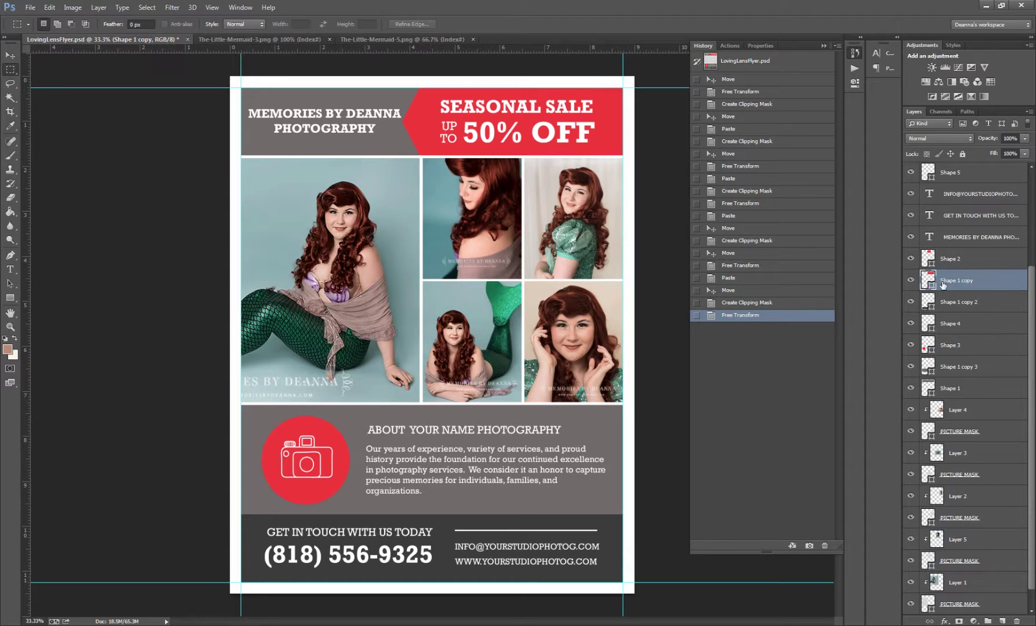
{"action": "left_click", "coordinate": [911, 259]}
{"action": "left_click", "coordinate": [912, 280]}
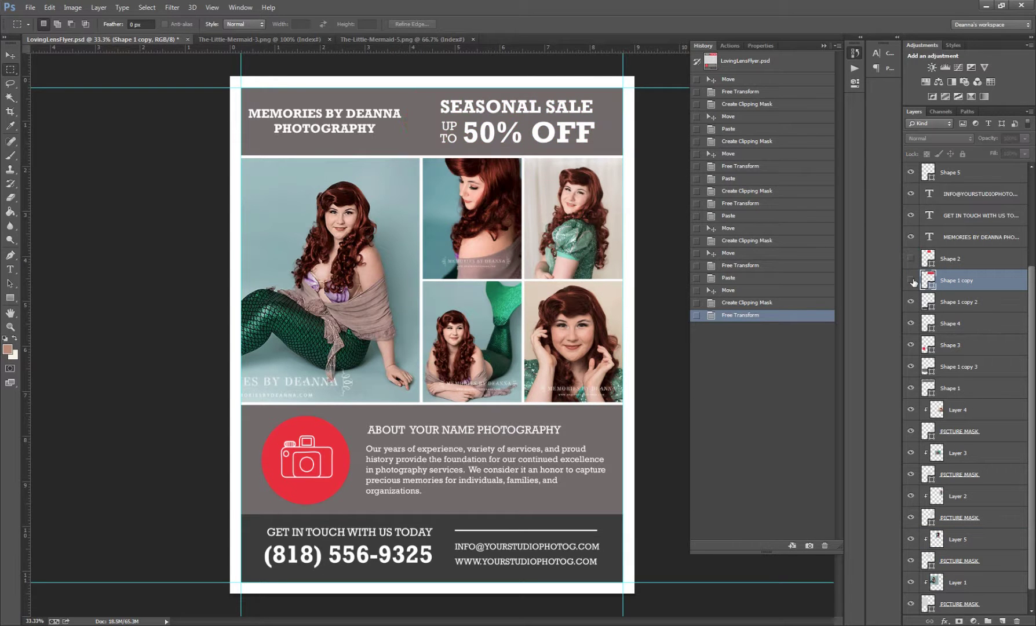
{"action": "left_click_drag", "start_coordinate": [913, 282], "coordinate": [911, 259]}
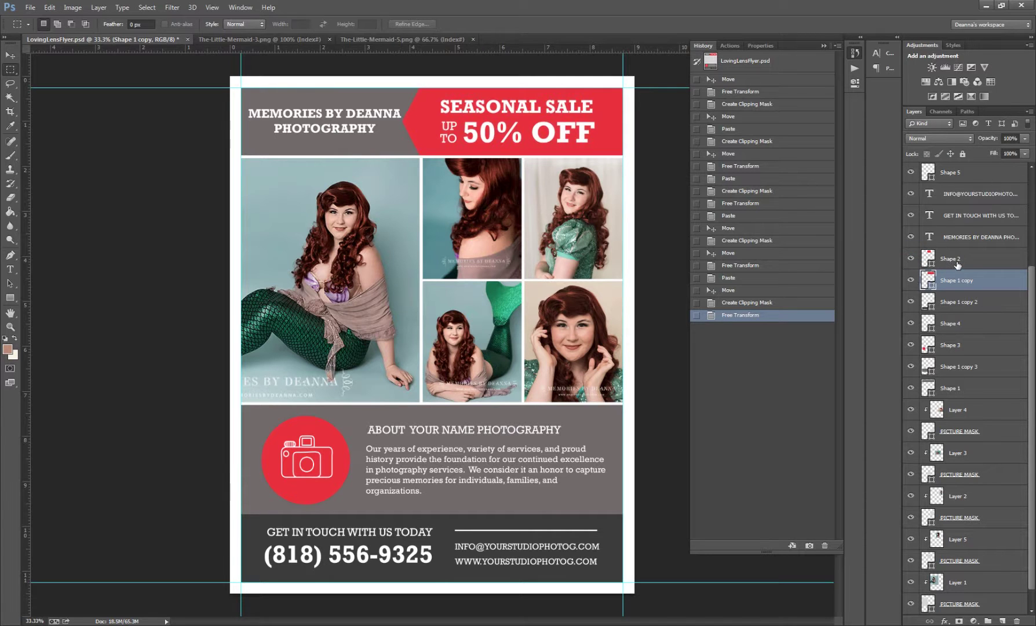
{"action": "left_click", "coordinate": [957, 263]}
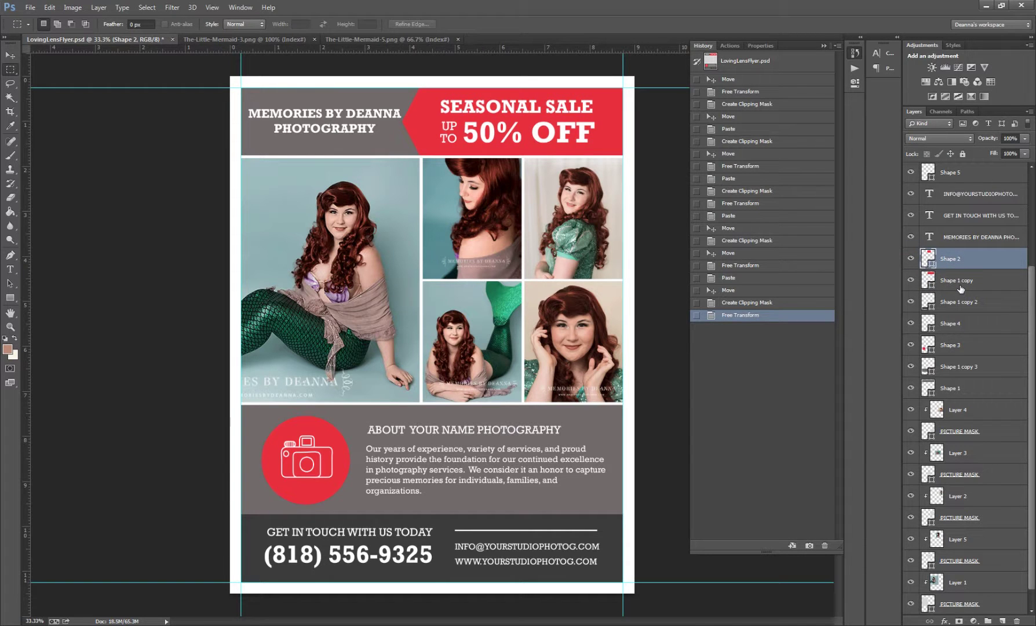
{"action": "left_click", "coordinate": [962, 282], "text": "shift"}
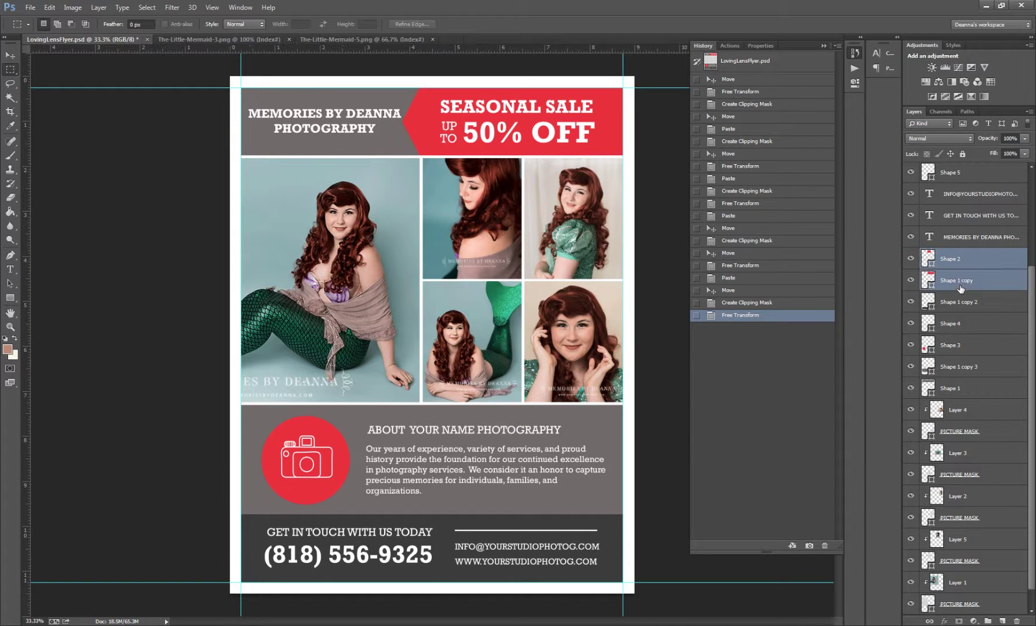
{"action": "left_click", "coordinate": [964, 347], "text": "ctrl"}
{"action": "right_click", "coordinate": [965, 347]}
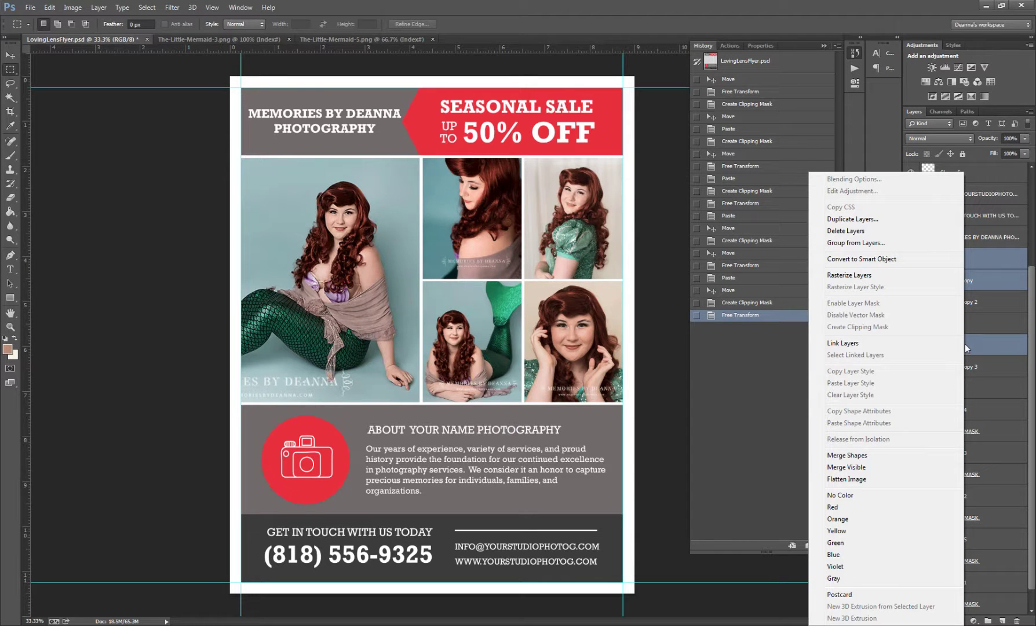
{"action": "left_click", "coordinate": [1014, 284]}
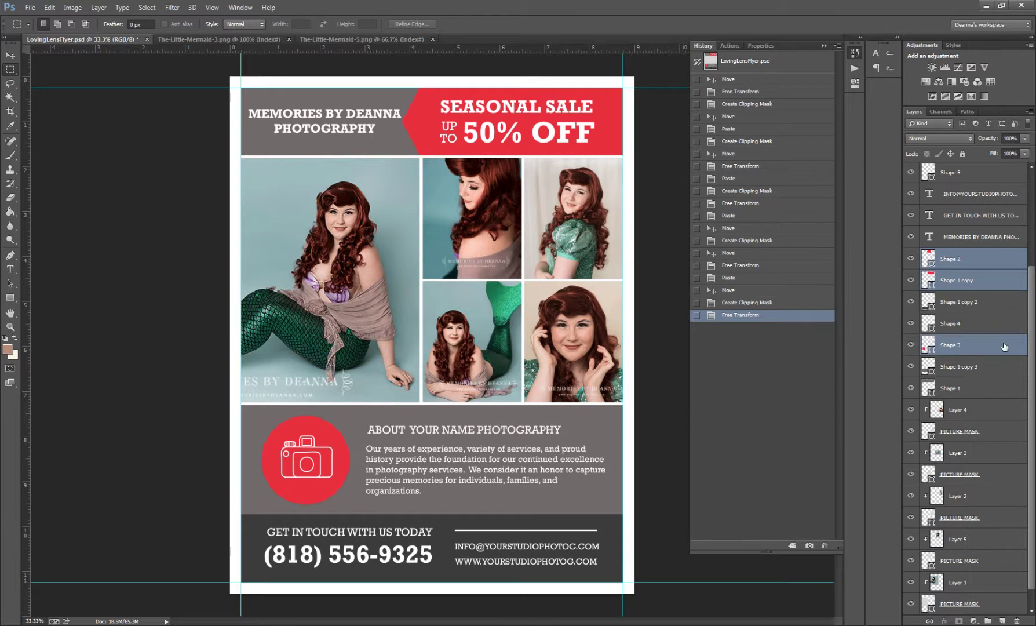
{"action": "right_click", "coordinate": [966, 262]}
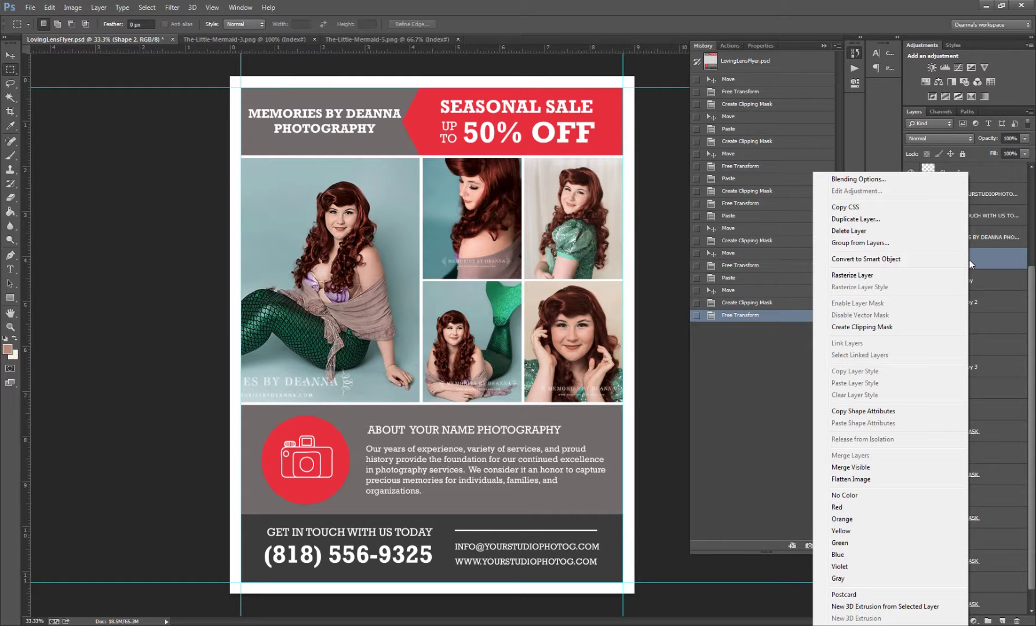
{"action": "left_click", "coordinate": [1005, 267]}
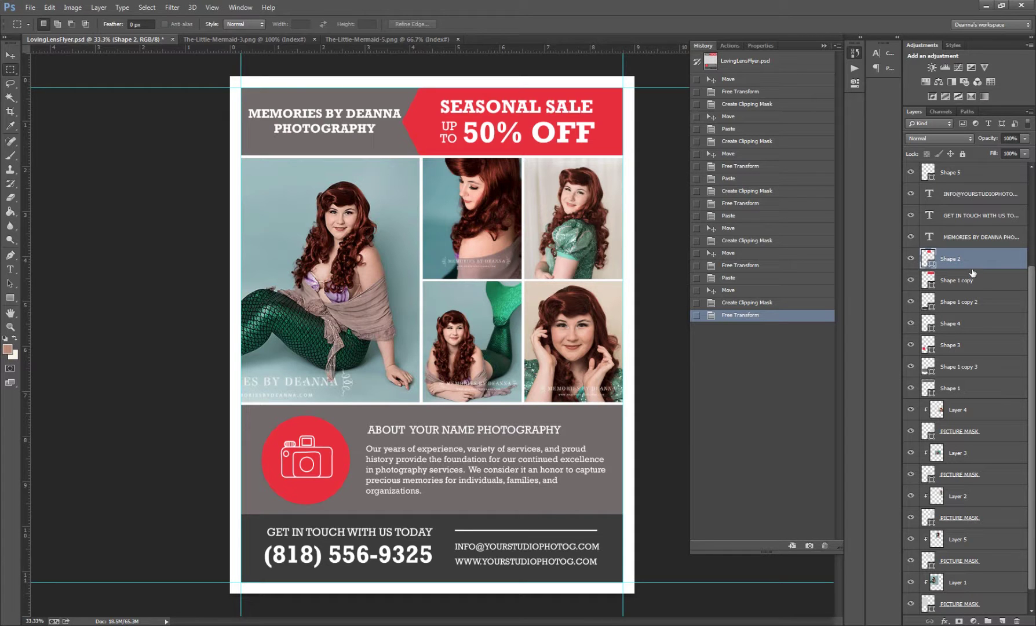
{"action": "left_click", "coordinate": [974, 280], "text": "ctrl"}
{"action": "left_click", "coordinate": [955, 345], "text": "ctrl"}
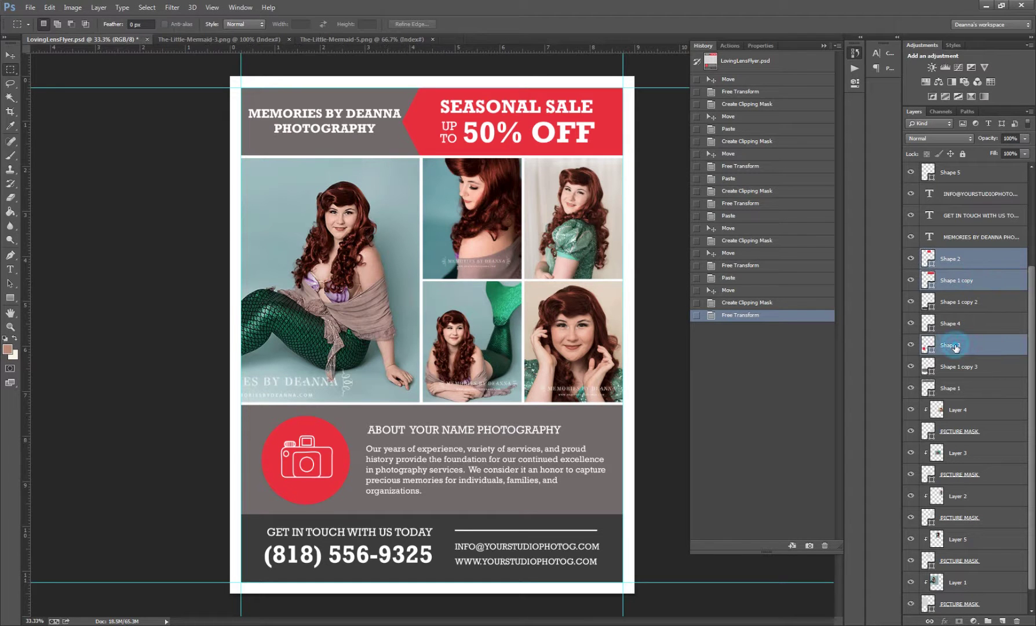
{"action": "right_click", "coordinate": [956, 345]}
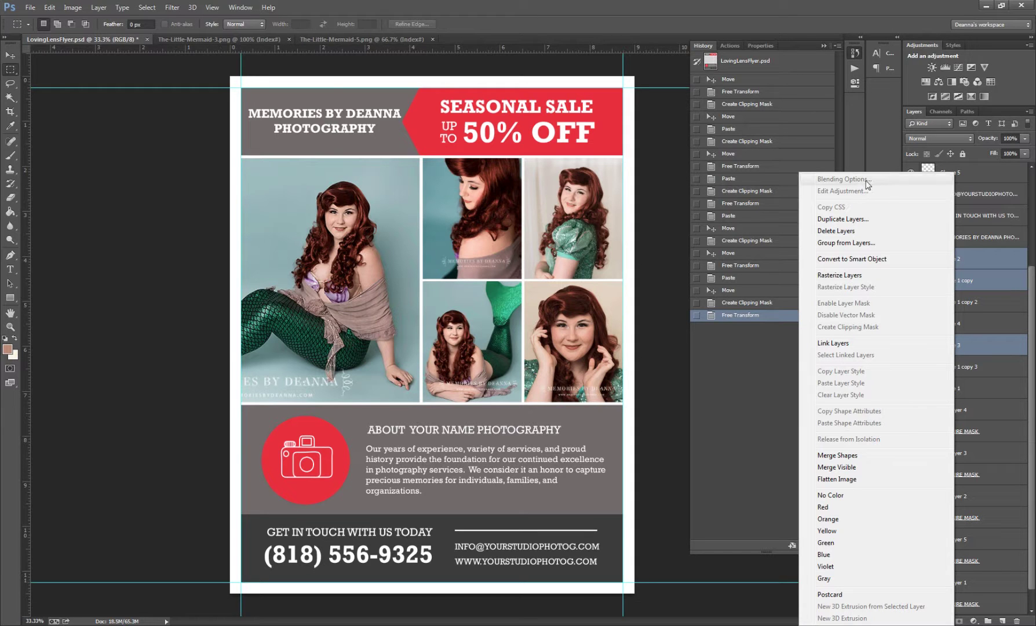
{"action": "right_click", "coordinate": [980, 250]}
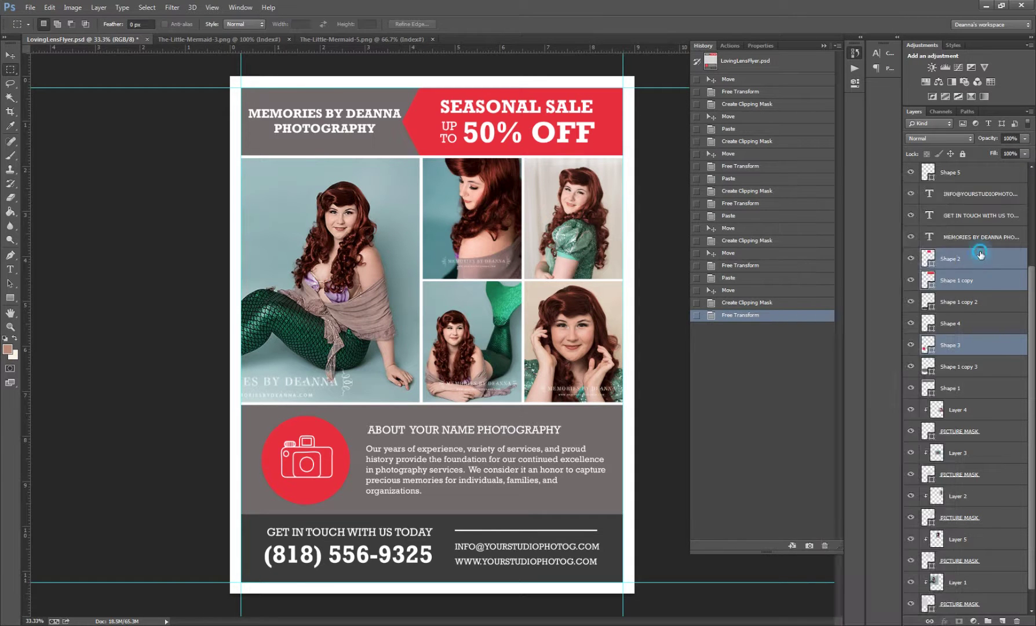
Give the Shape 2 layer a Color Overlay in teal 7aabaf, sampled from the backdrop of the upper-middle photo
{"action": "left_click", "coordinate": [1002, 266]}
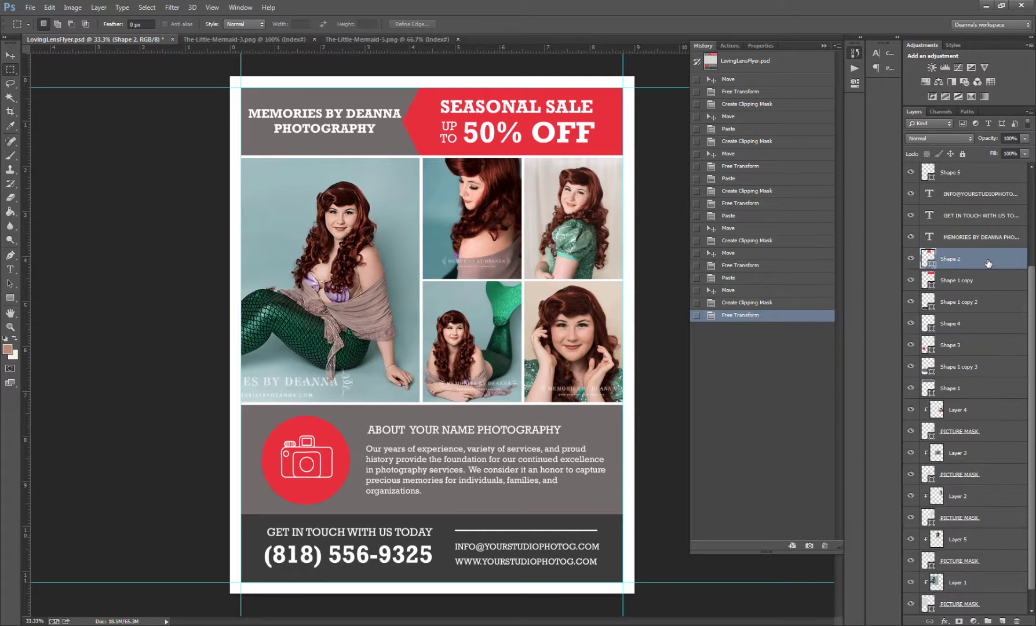
{"action": "right_click", "coordinate": [996, 265]}
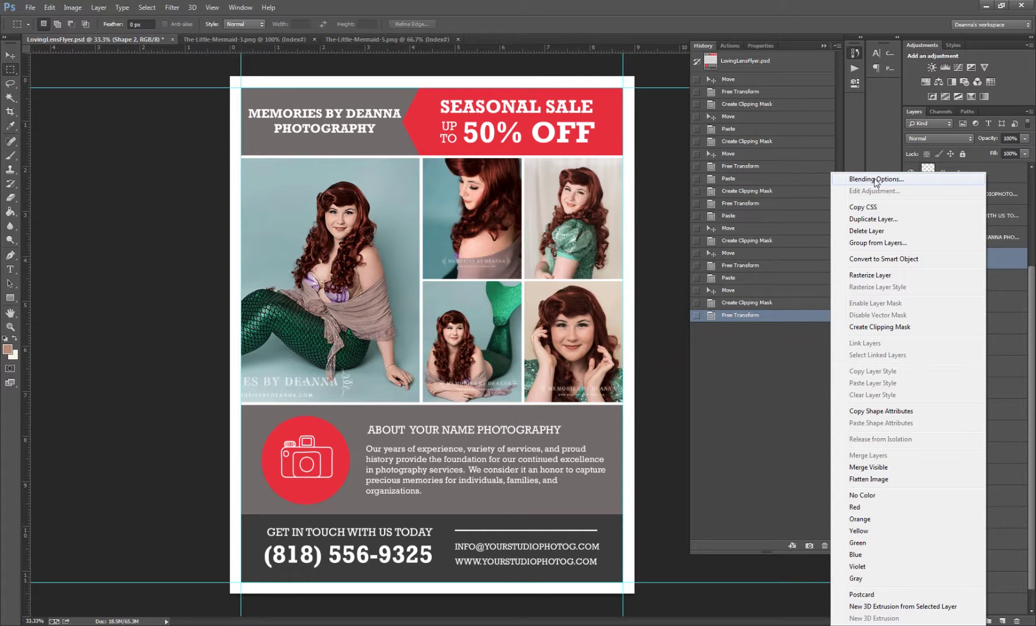
{"action": "left_click", "coordinate": [875, 179]}
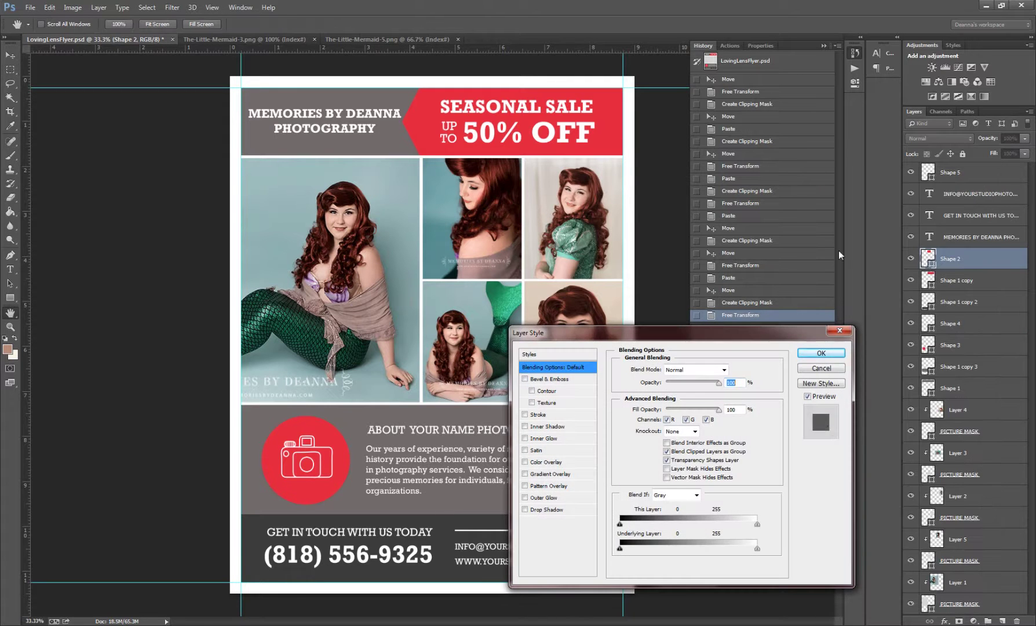
{"action": "left_click", "coordinate": [545, 464]}
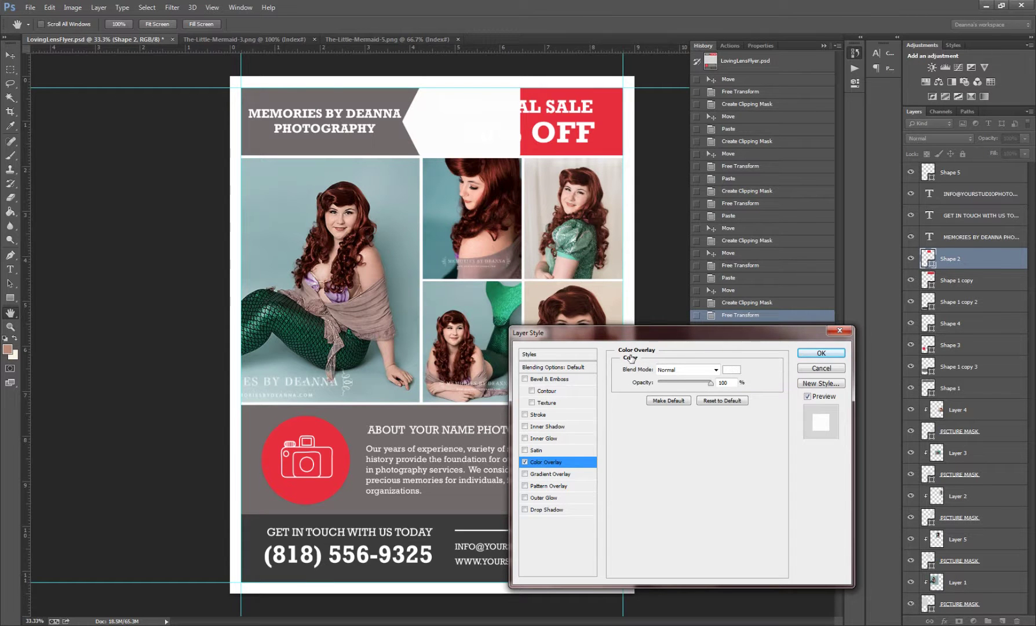
{"action": "left_click", "coordinate": [732, 369]}
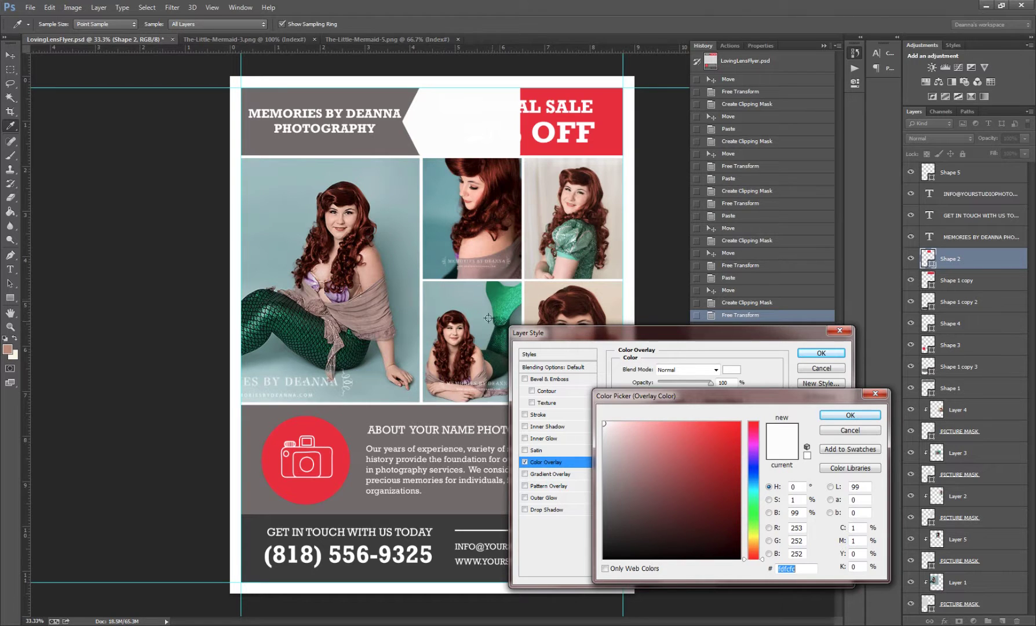
{"action": "left_click", "coordinate": [458, 297]}
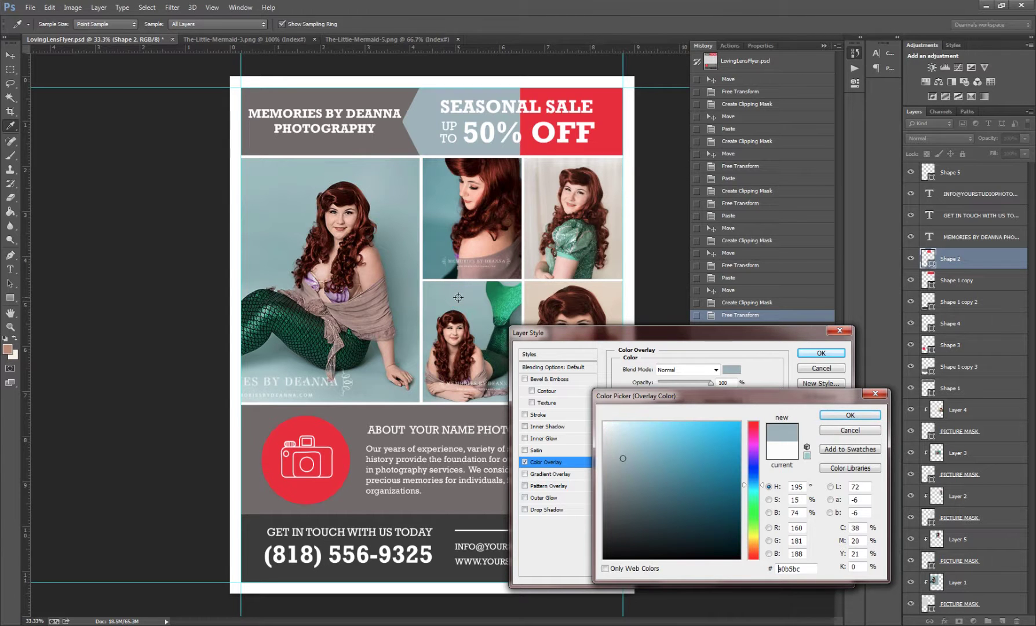
{"action": "left_click", "coordinate": [443, 207]}
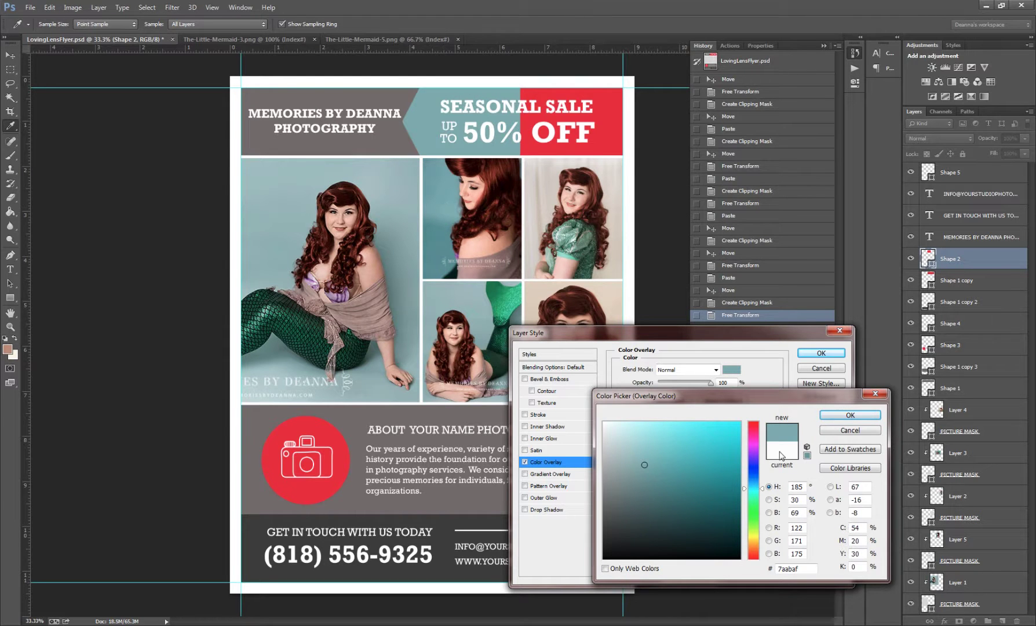
Copy the overlay colour's hex code 7aabaf and confirm the Color Overlay on Shape 2
{"action": "left_click_drag", "start_coordinate": [811, 569], "coordinate": [770, 568]}
{"action": "right_click", "coordinate": [793, 573]}
{"action": "left_click", "coordinate": [826, 456]}
{"action": "left_click", "coordinate": [850, 416]}
{"action": "left_click", "coordinate": [823, 354]}
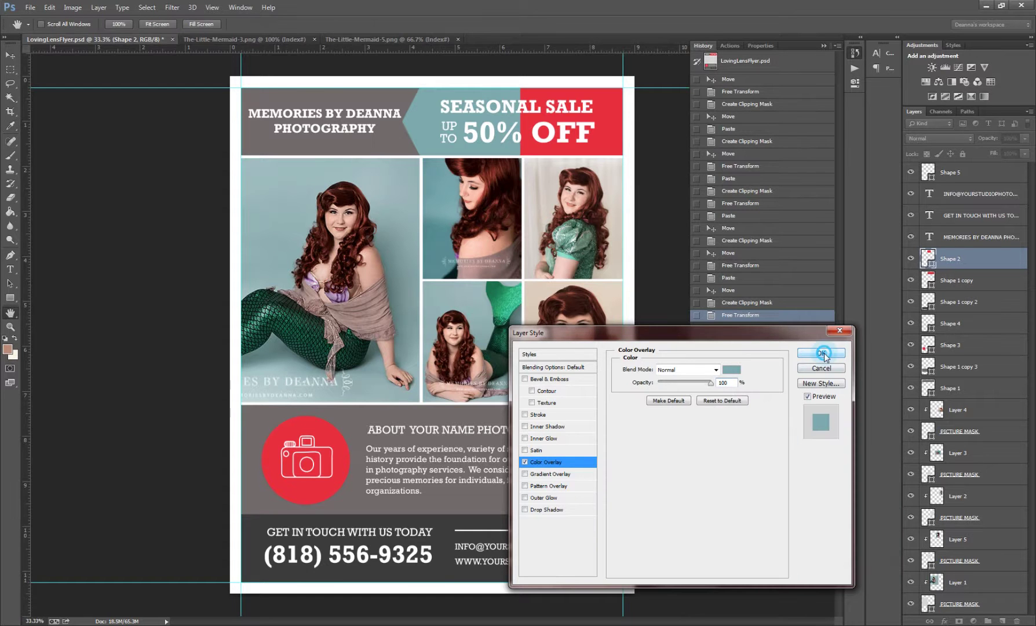
Apply a Color Overlay to the Shape 1 copy layer using the copied hex colour 7aabaf
{"action": "left_click", "coordinate": [988, 297]}
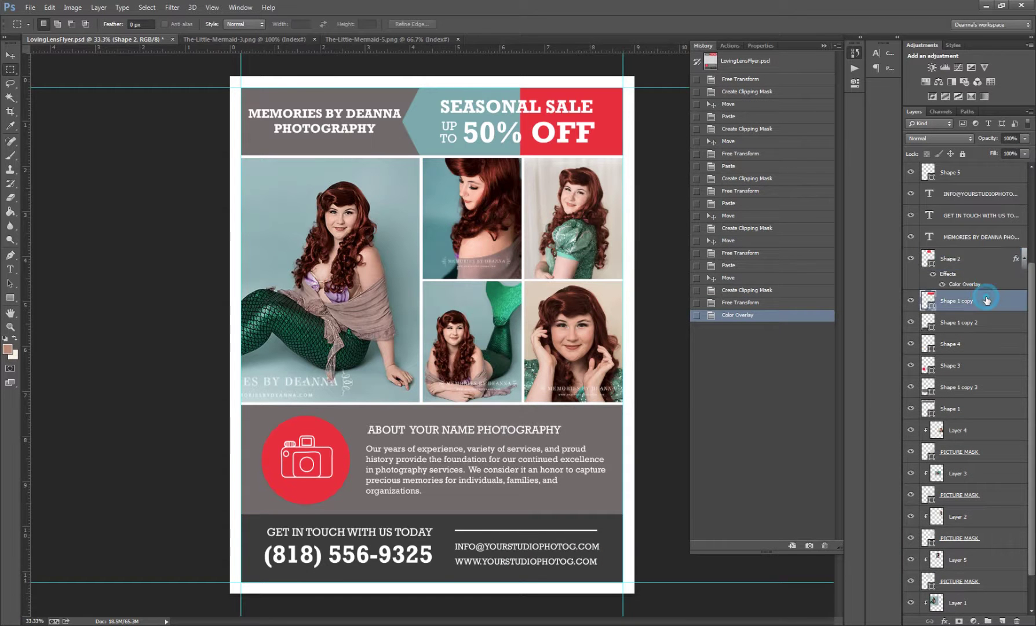
{"action": "right_click", "coordinate": [986, 298]}
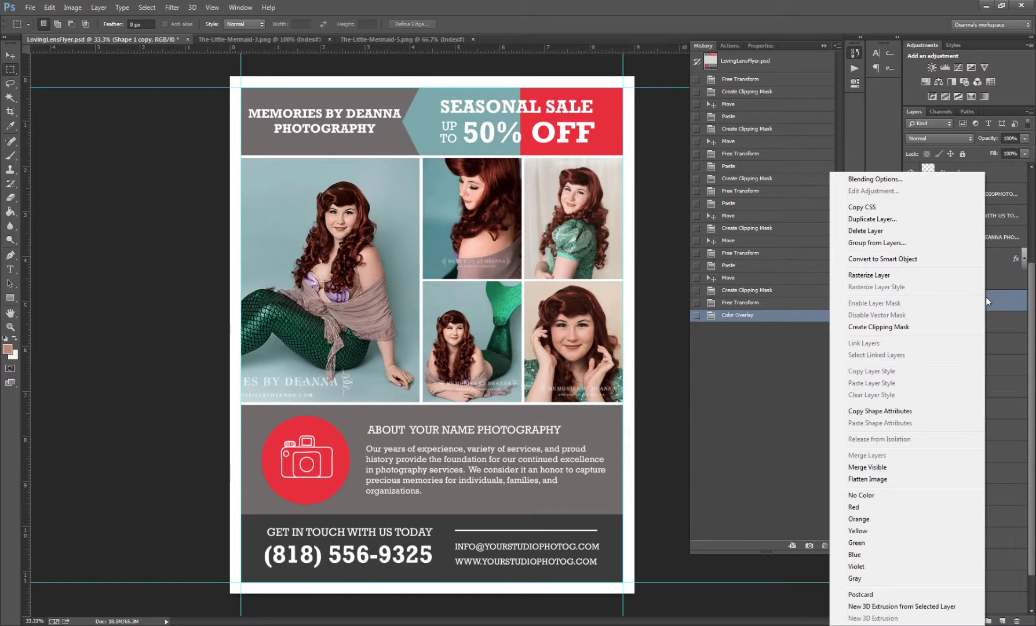
{"action": "left_click", "coordinate": [878, 179]}
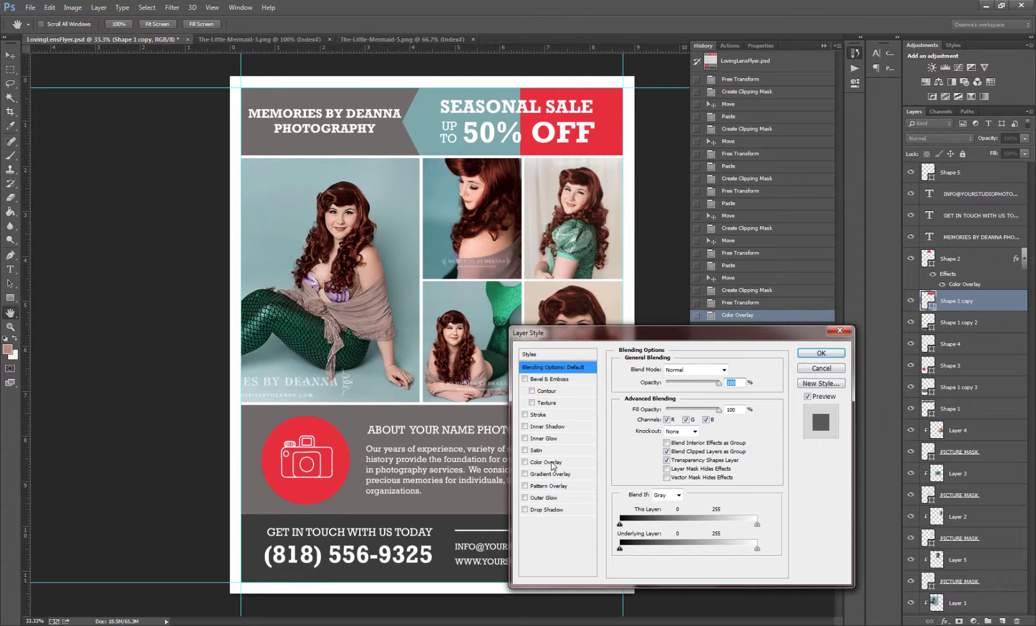
{"action": "left_click", "coordinate": [552, 462]}
{"action": "left_click", "coordinate": [731, 369]}
{"action": "double_click", "coordinate": [791, 569]}
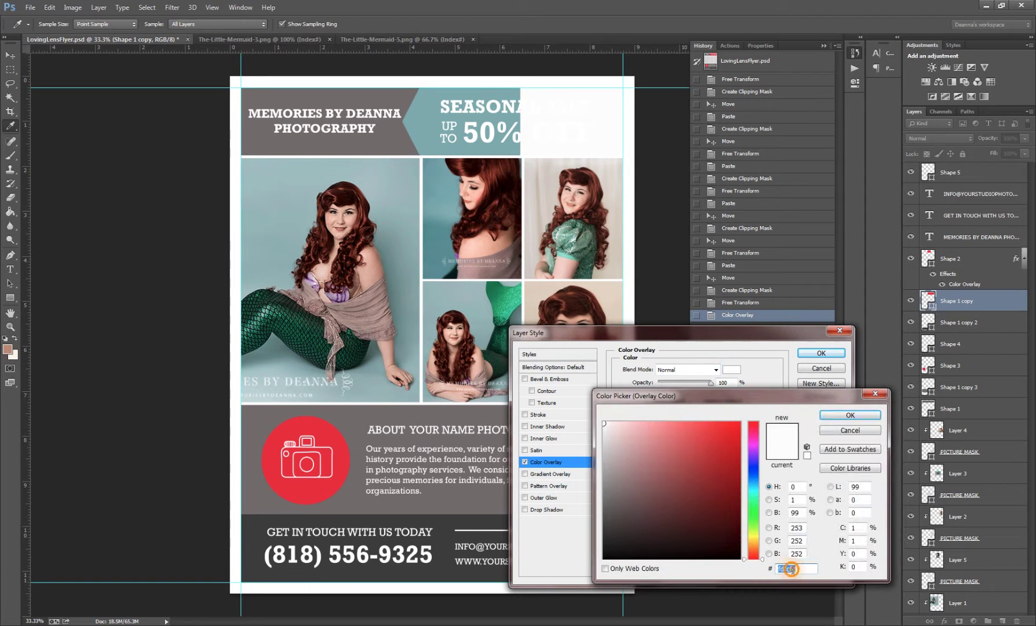
{"action": "right_click", "coordinate": [791, 568]}
{"action": "left_click", "coordinate": [816, 466]}
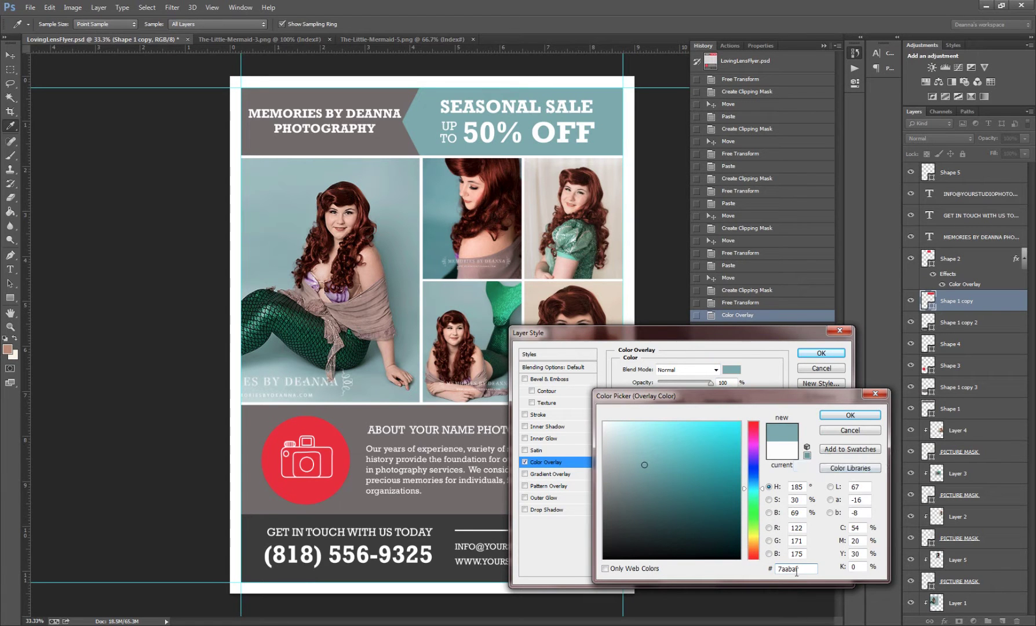
{"action": "left_click", "coordinate": [834, 415]}
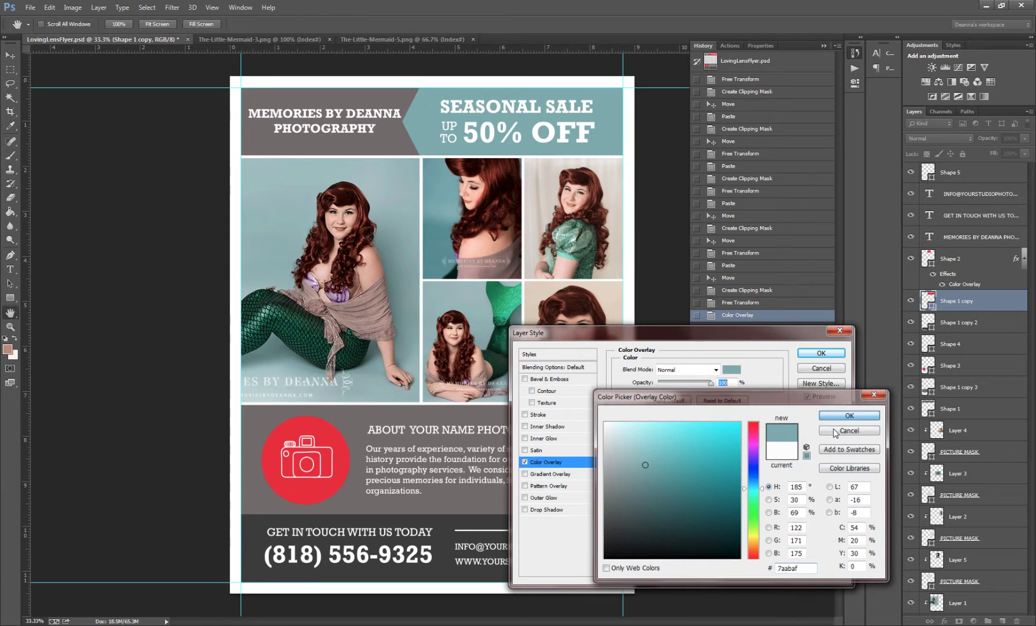
{"action": "left_click", "coordinate": [821, 353]}
Recolour the camera icon's circle on the Shape 3 layer with a Color Overlay of 7aabaf
{"action": "left_click", "coordinate": [952, 385]}
{"action": "right_click", "coordinate": [952, 385]}
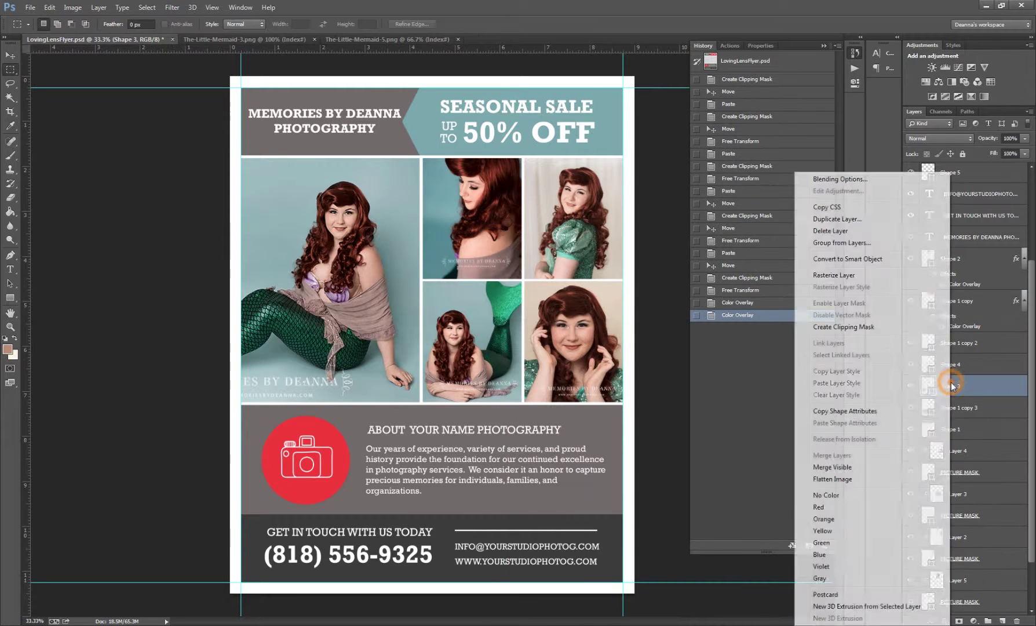
{"action": "left_click", "coordinate": [839, 179]}
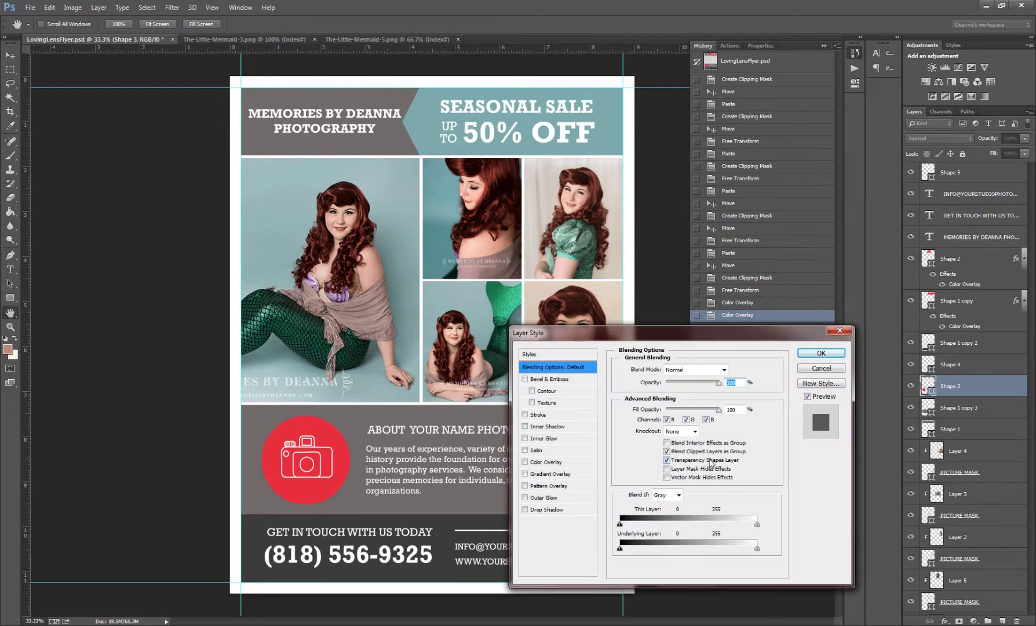
{"action": "left_click", "coordinate": [539, 462]}
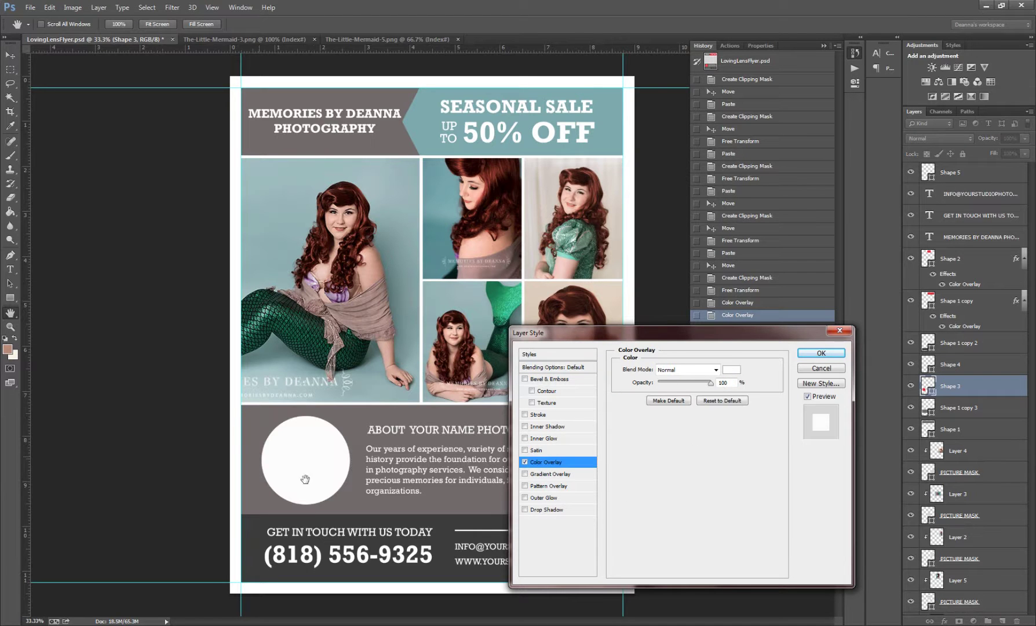
{"action": "left_click", "coordinate": [731, 369]}
{"action": "right_click", "coordinate": [789, 569]}
{"action": "left_click", "coordinate": [822, 465]}
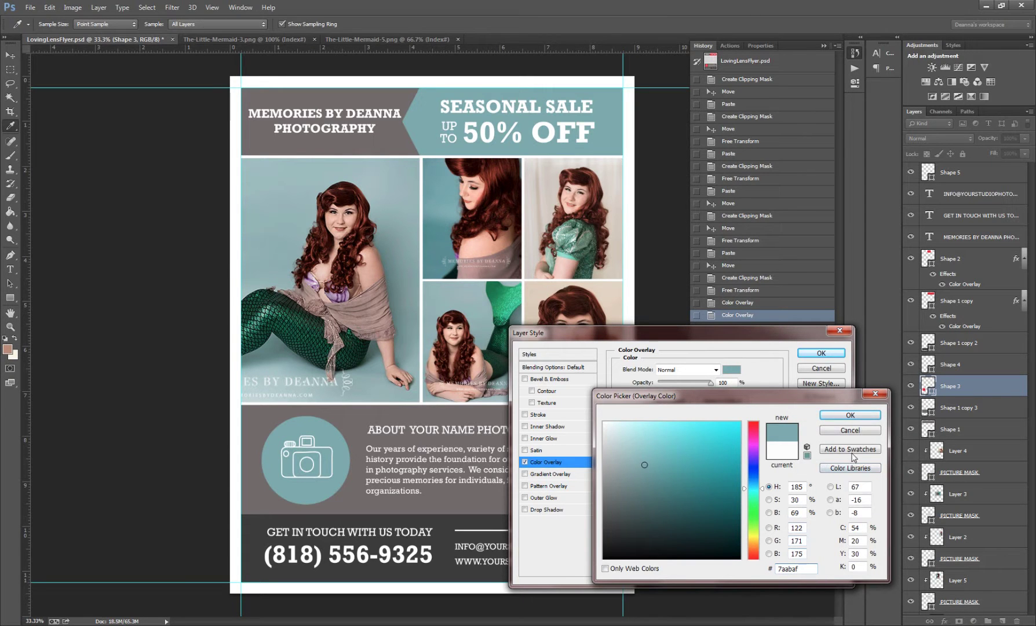
{"action": "left_click", "coordinate": [860, 416]}
{"action": "left_click", "coordinate": [821, 353]}
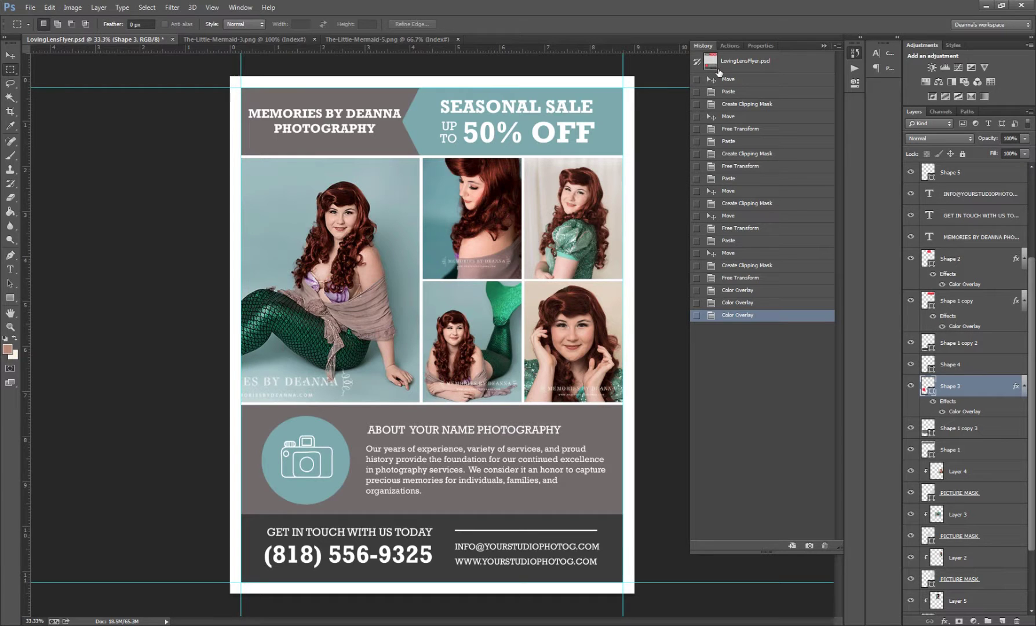
Take history snapshots of the flyer both before and after merging all visible layers
{"action": "left_click", "coordinate": [809, 545]}
{"action": "left_click", "coordinate": [737, 65]}
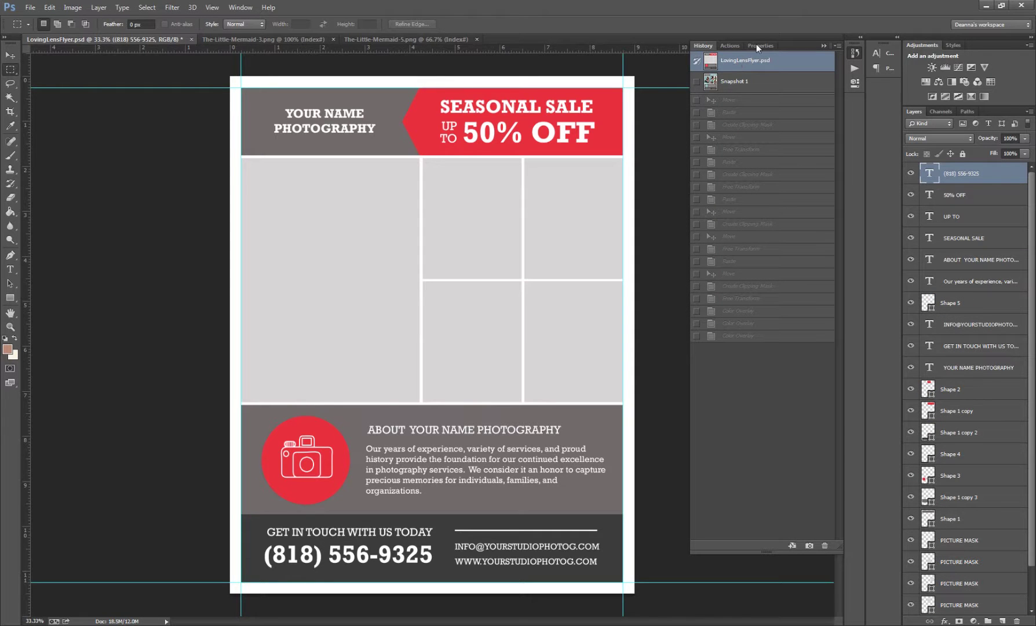
{"action": "left_click", "coordinate": [728, 80]}
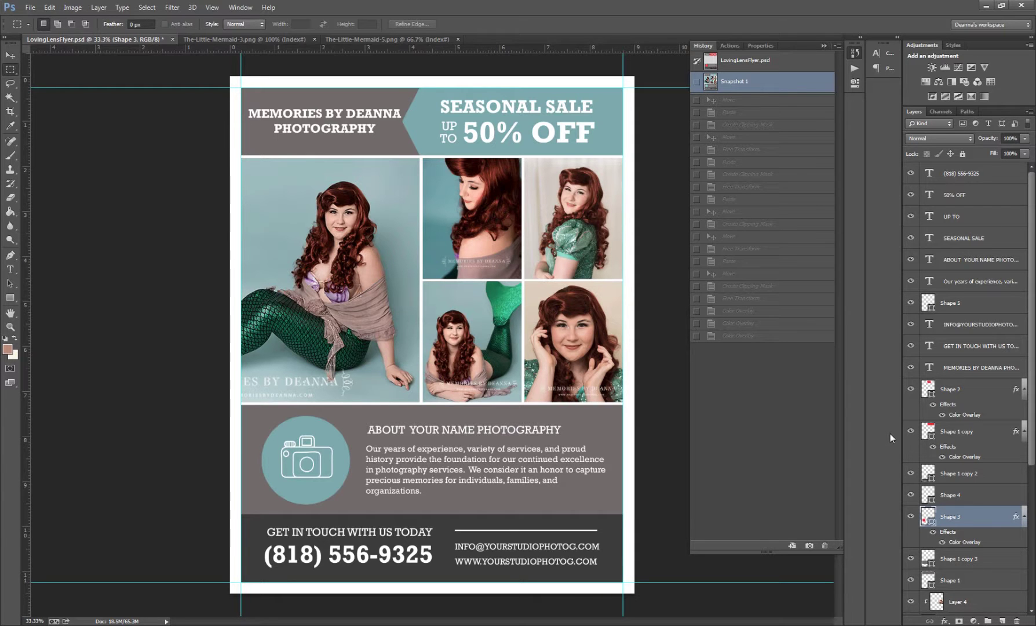
{"action": "key", "text": "ctrl+shift+e"}
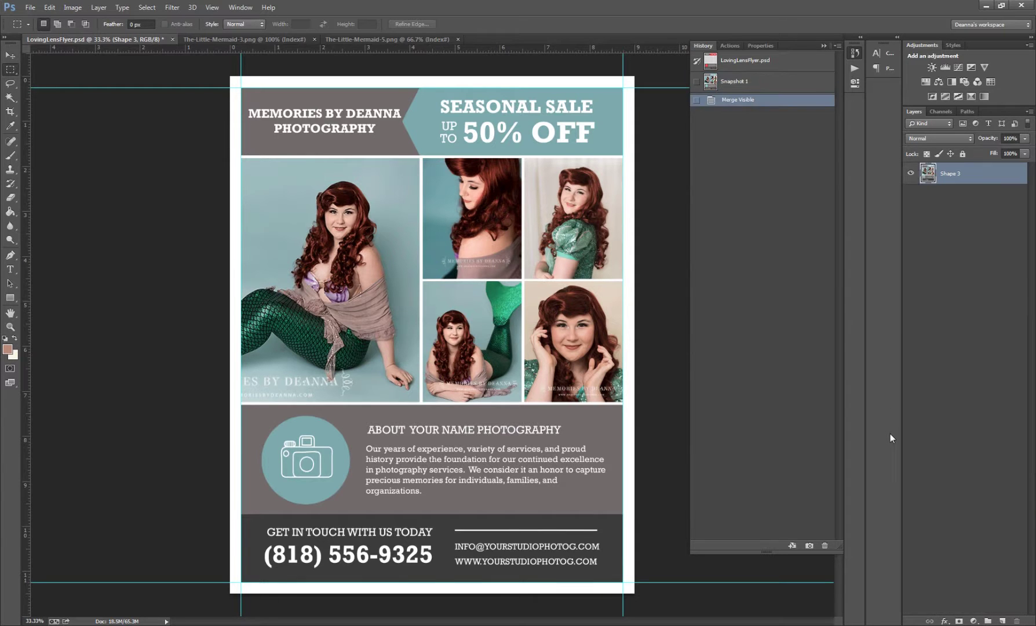
{"action": "left_click", "coordinate": [808, 545]}
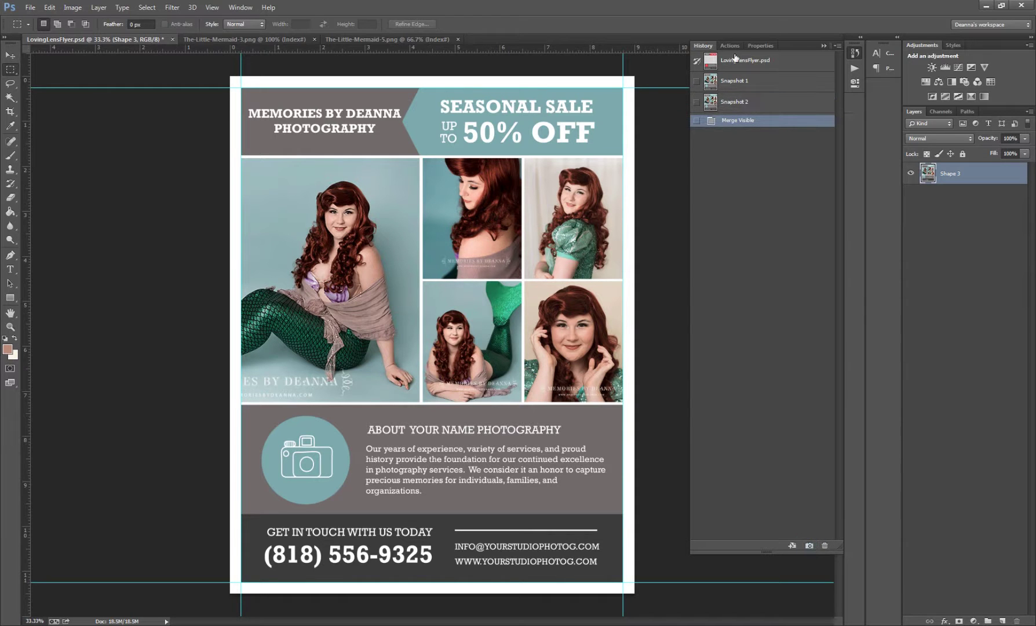
Compare the original flyer, layered snapshot and merged snapshot in the history, finishing on the layered Snapshot 1
{"action": "left_click", "coordinate": [736, 60]}
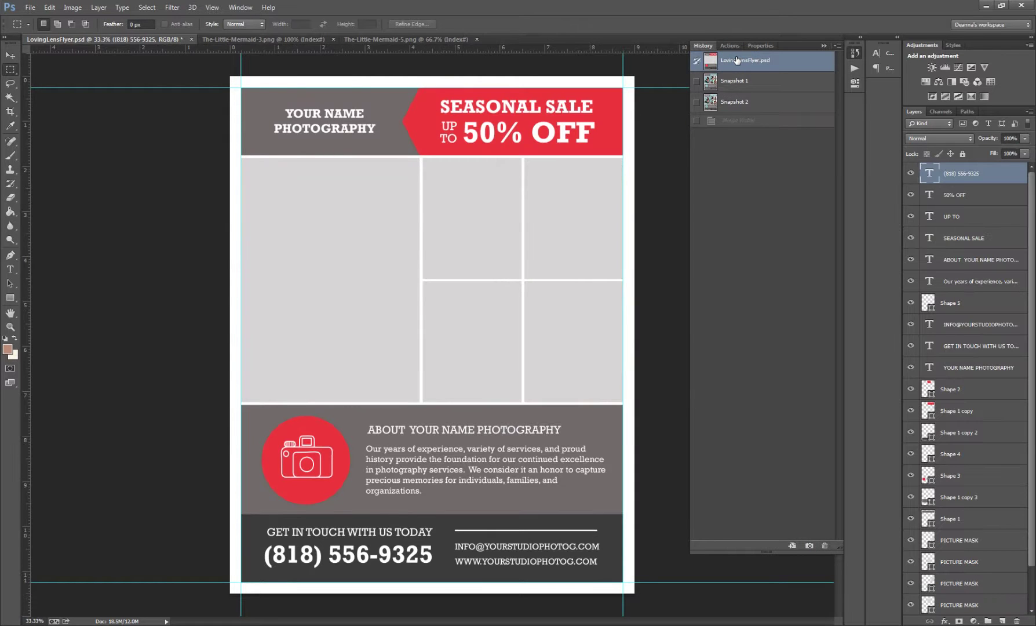
{"action": "left_click", "coordinate": [737, 82]}
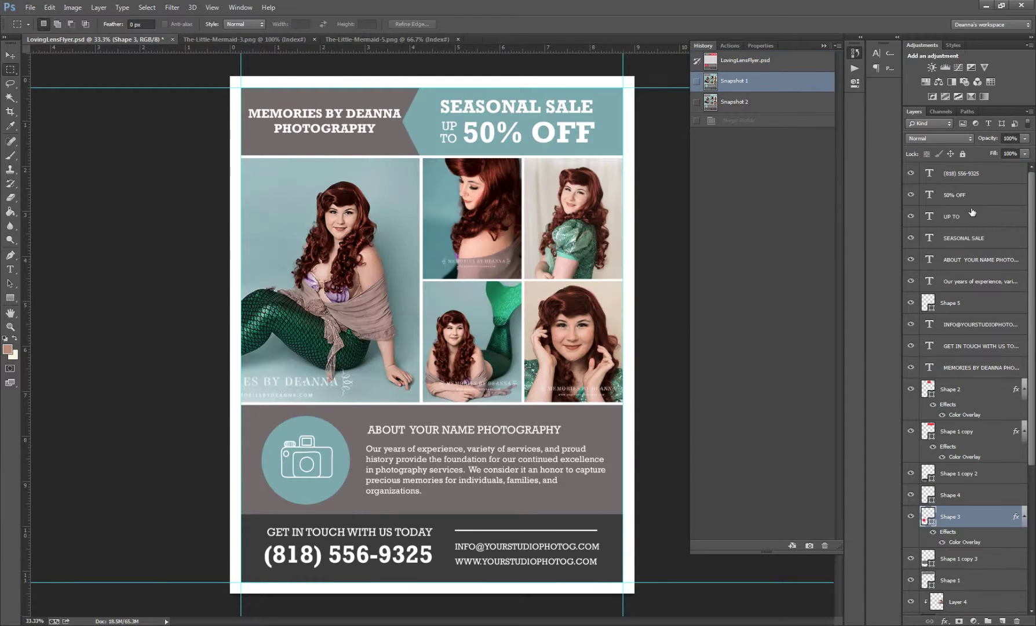
{"action": "left_click", "coordinate": [734, 102]}
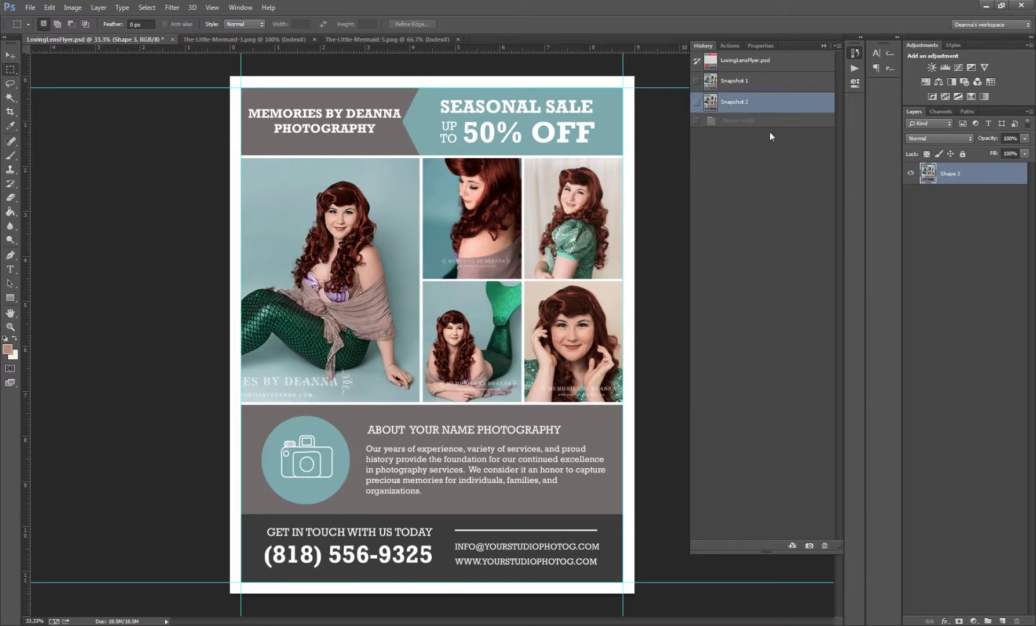
{"action": "left_click", "coordinate": [747, 83]}
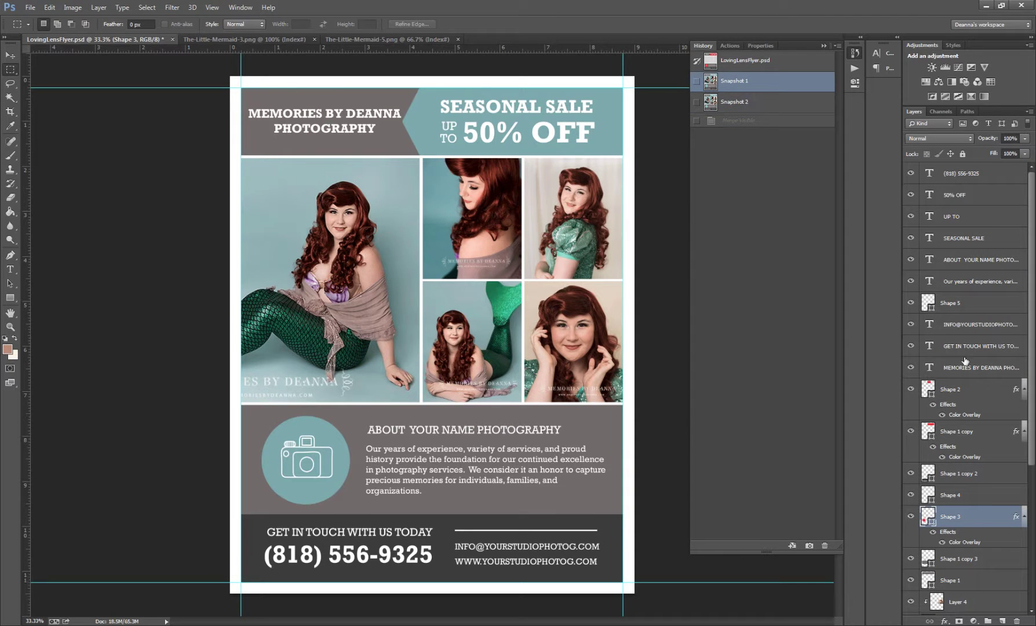
{"action": "left_click", "coordinate": [726, 102]}
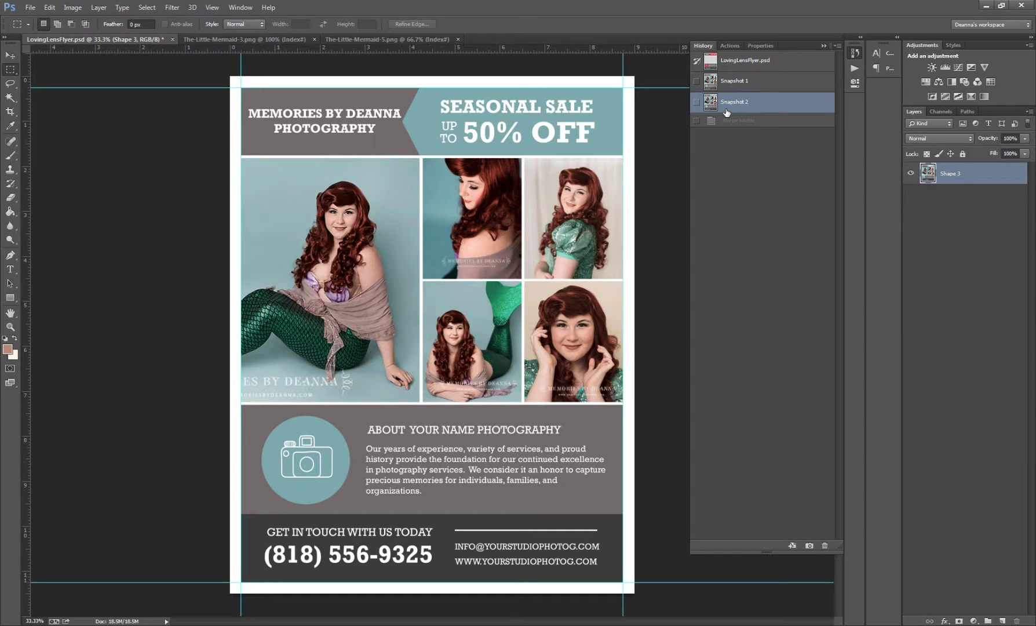
{"action": "left_click", "coordinate": [733, 82]}
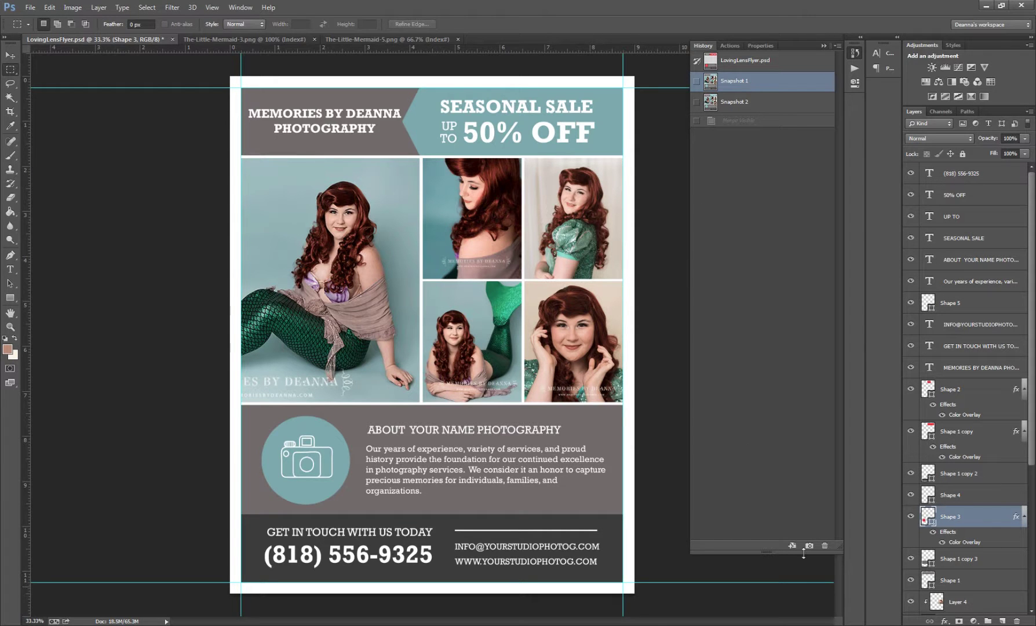
{"action": "left_click", "coordinate": [743, 103]}
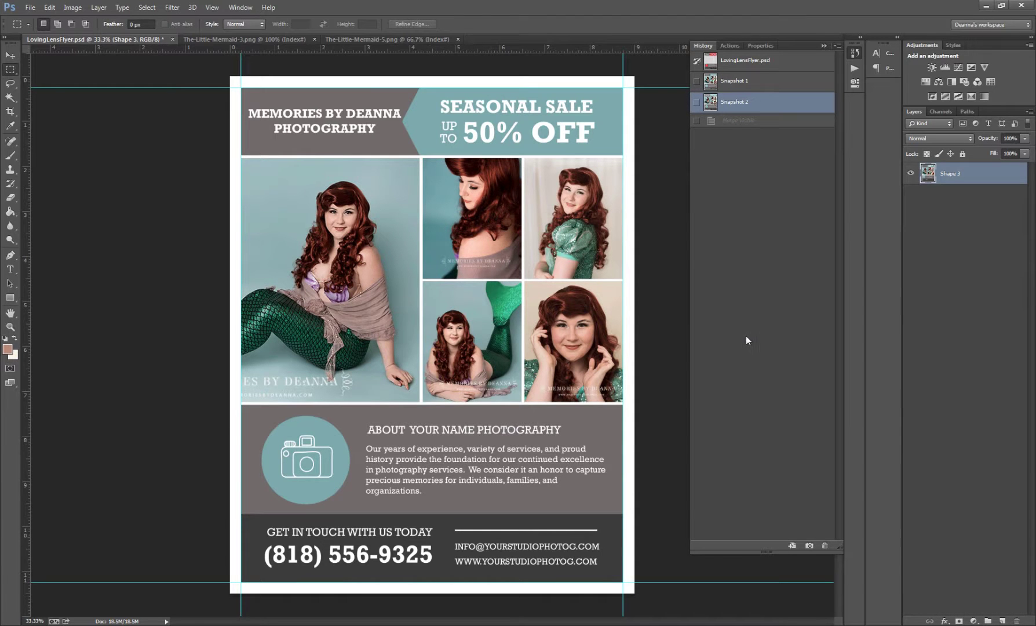
{"action": "left_click", "coordinate": [734, 81]}
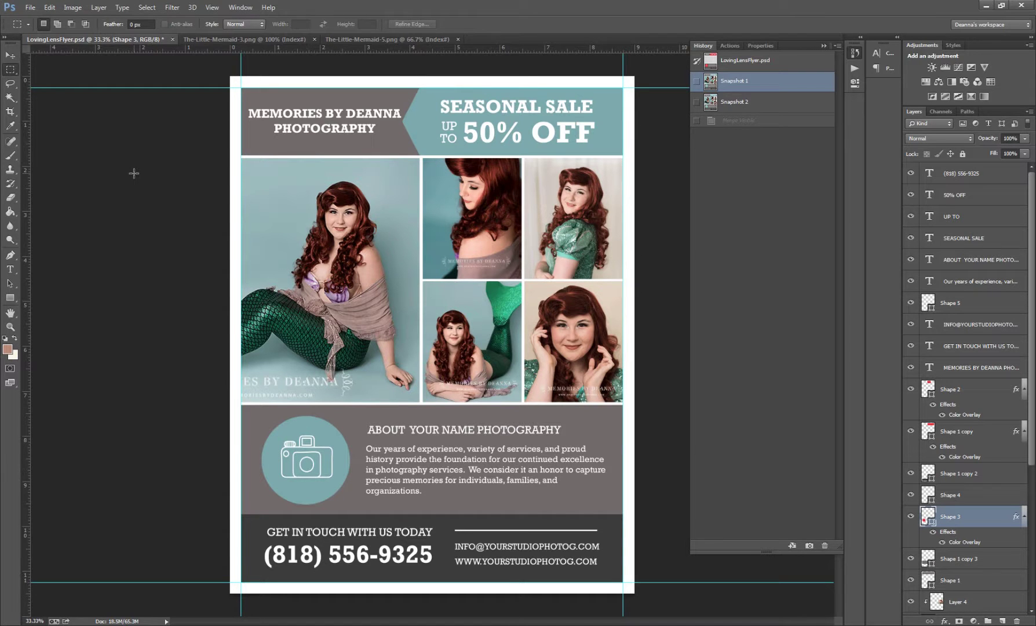
Move the camera icon on the Shape 4 layer slightly upward within its teal circle
{"action": "key", "text": "v"}
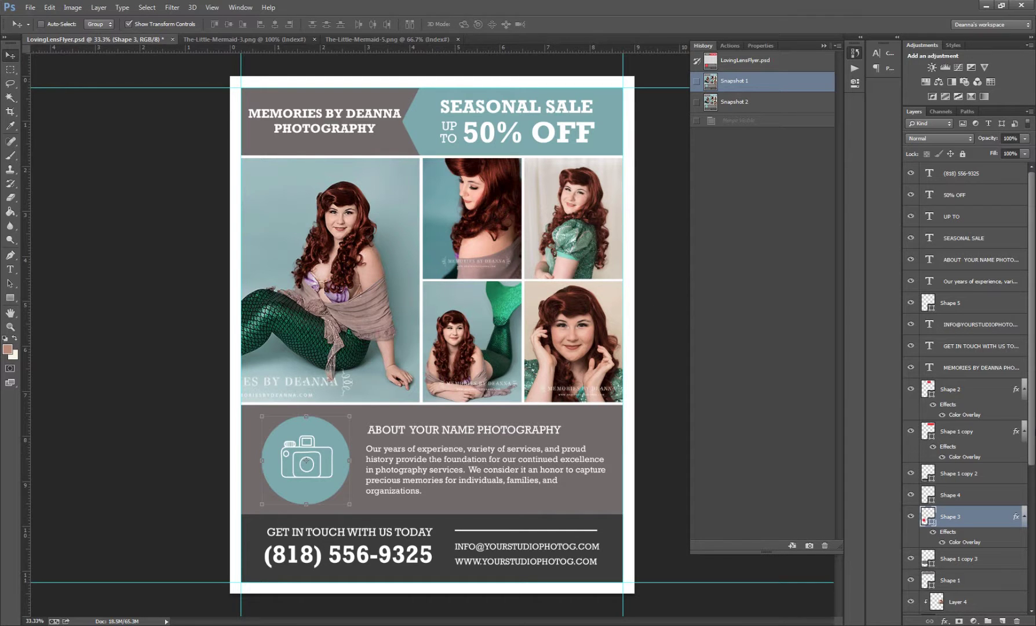
{"action": "scroll", "coordinate": [965, 391], "scroll_direction": "down", "scroll_amount": 2}
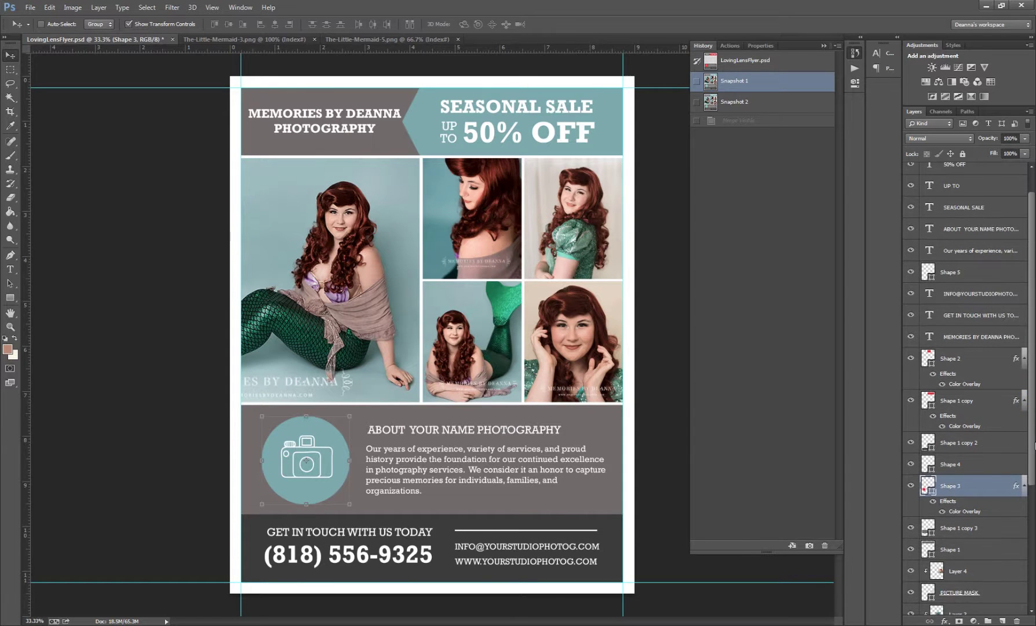
{"action": "left_click", "coordinate": [950, 449]}
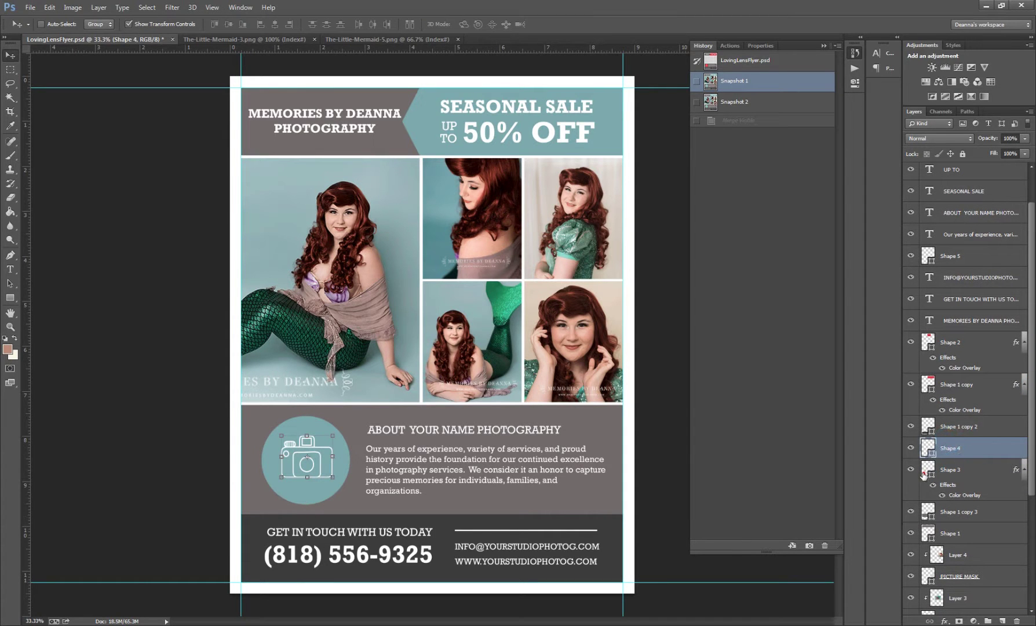
{"action": "left_click", "coordinate": [911, 448]}
{"action": "left_click", "coordinate": [910, 449]}
{"action": "left_click", "coordinate": [322, 461]}
{"action": "left_click_drag", "start_coordinate": [322, 462], "coordinate": [323, 451]}
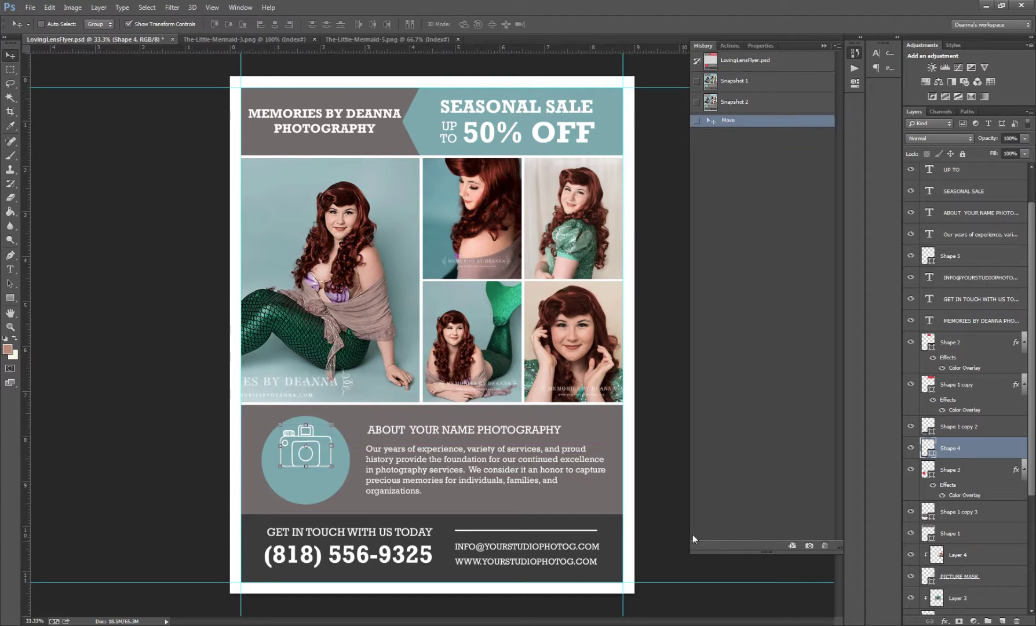
{"action": "left_click", "coordinate": [908, 480]}
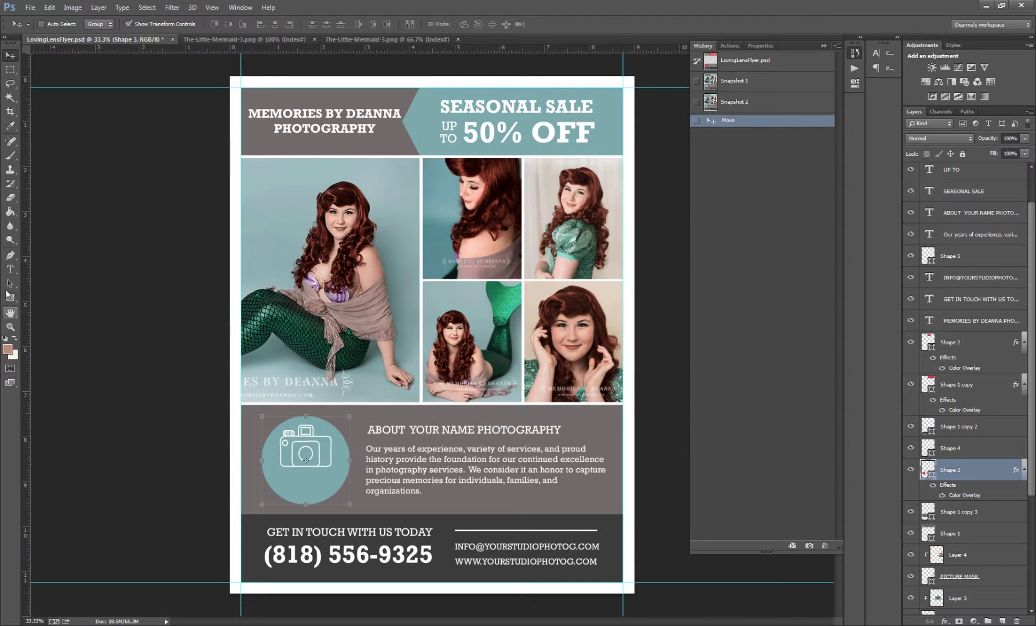
{"action": "key", "text": "t"}
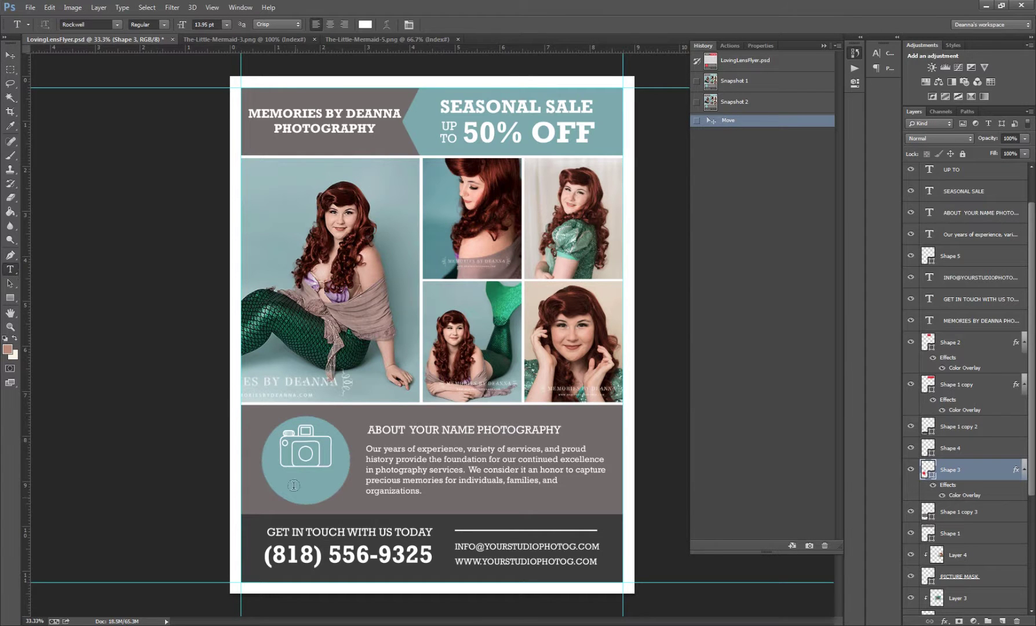
{"action": "left_click", "coordinate": [307, 475]}
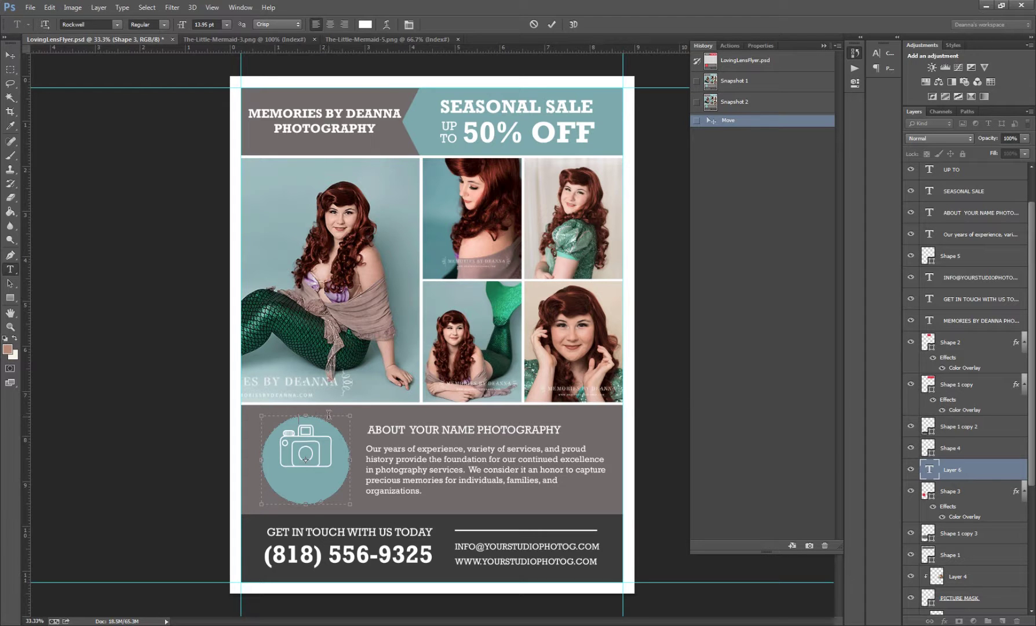
{"action": "left_click_drag", "start_coordinate": [330, 414], "coordinate": [334, 468]}
{"action": "left_click", "coordinate": [10, 55]}
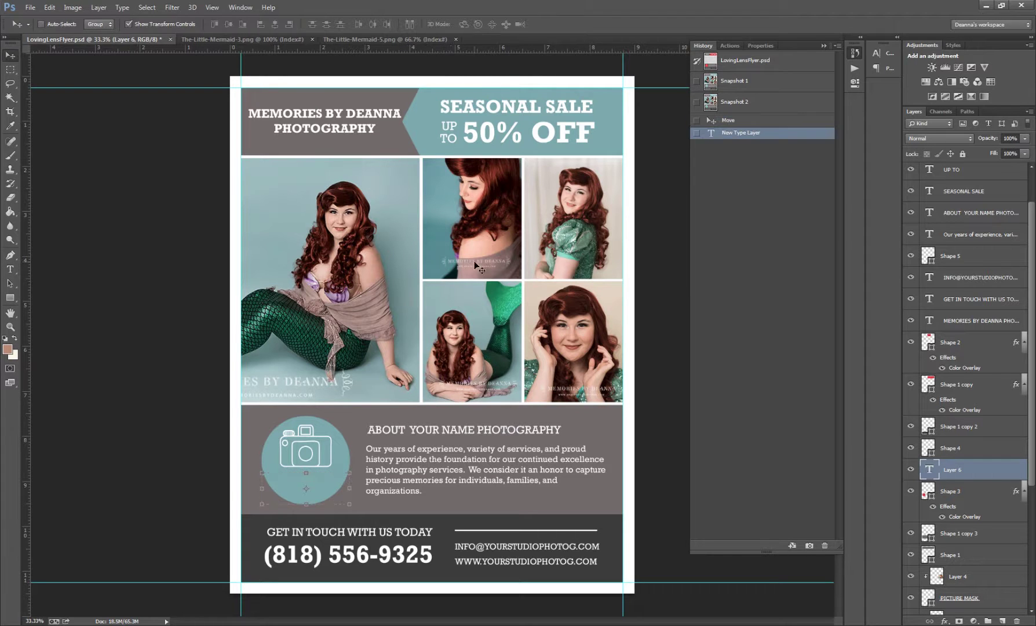
{"action": "left_click", "coordinate": [745, 120]}
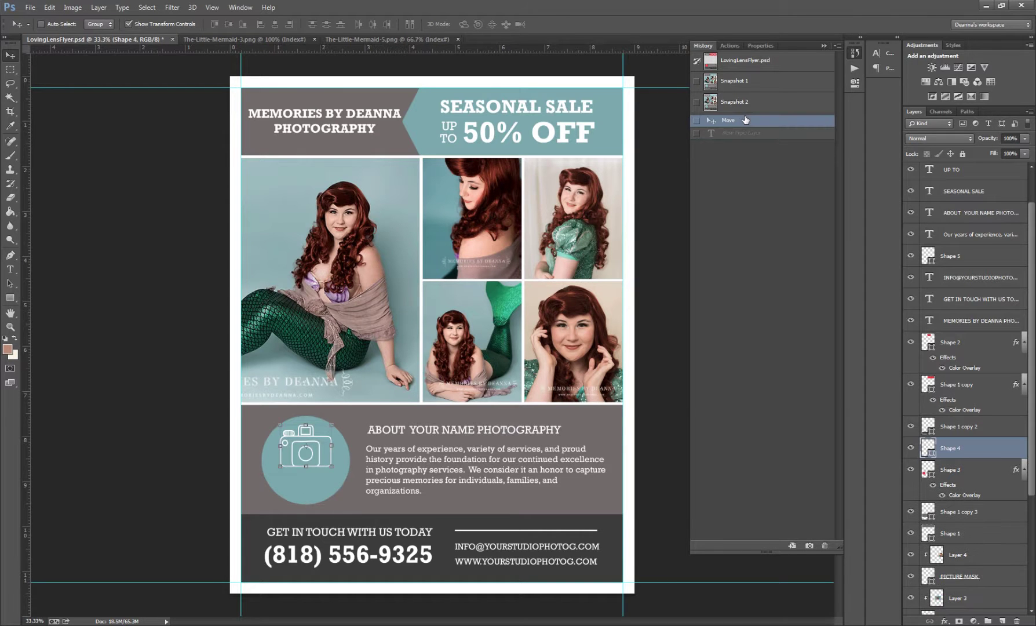
Draw a text box on a new layer above Shape 4, position it below the camera icon within the circle, and centre its text
{"action": "left_click", "coordinate": [948, 449]}
{"action": "left_click", "coordinate": [11, 270]}
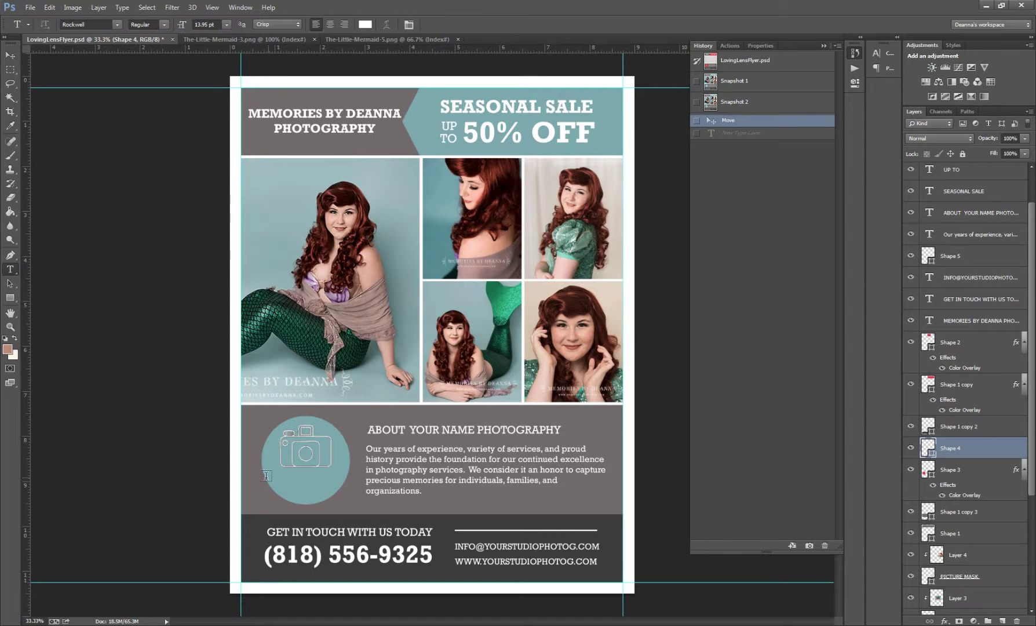
{"action": "left_click_drag", "start_coordinate": [266, 475], "coordinate": [297, 504]}
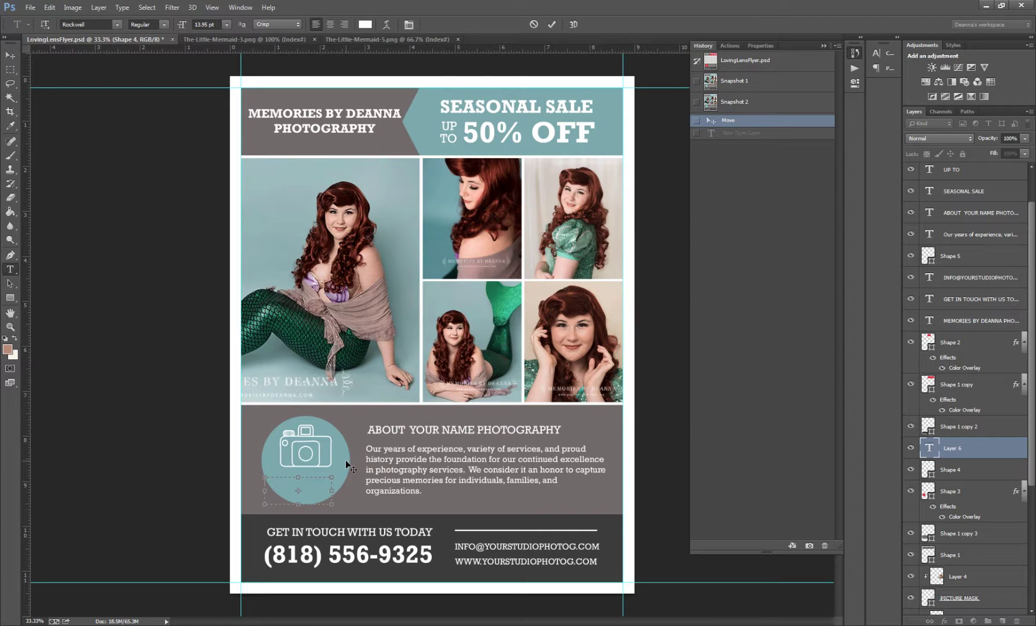
{"action": "left_click_drag", "start_coordinate": [345, 459], "coordinate": [355, 451]}
{"action": "left_click", "coordinate": [332, 25]}
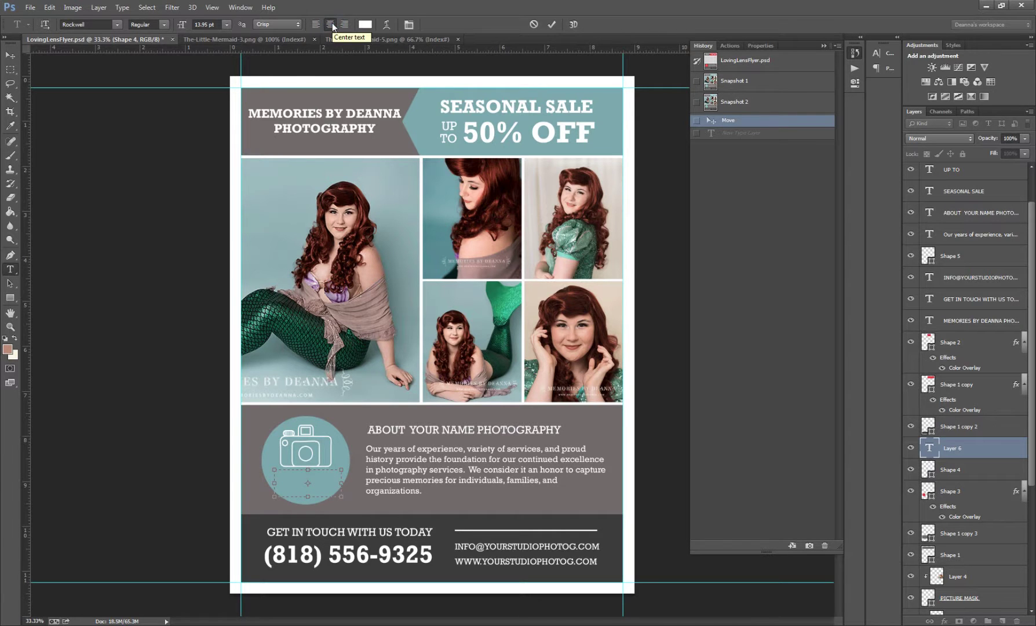
Enter NO CELL PHONES on two lines in the text box under the camera icon and commit the text
{"action": "left_click", "coordinate": [366, 25]}
{"action": "type", "text": "NO CELL P"}
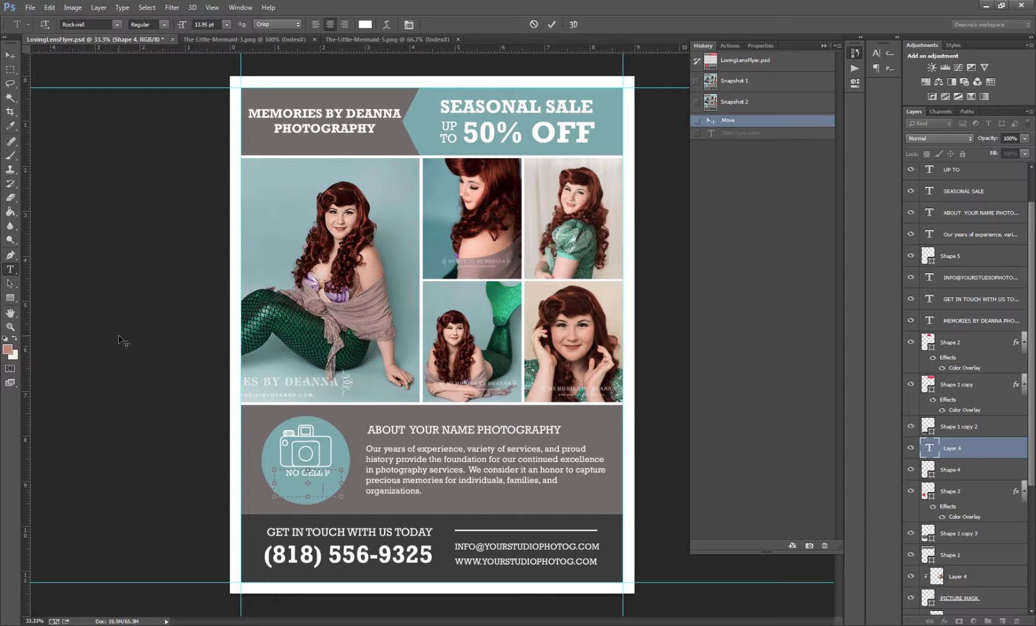
{"action": "type", "text": "HONES"}
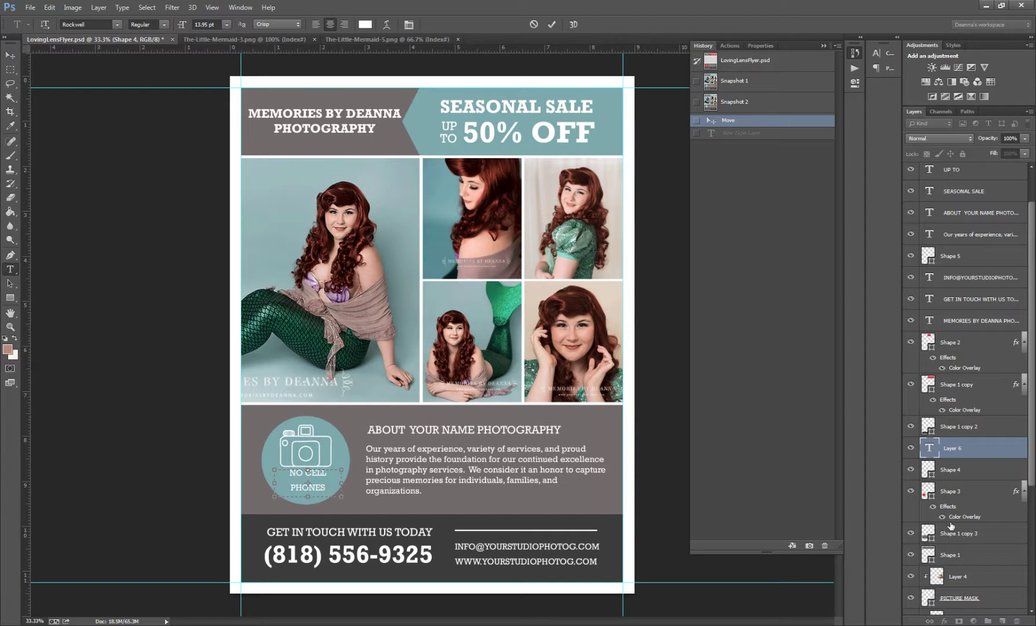
{"action": "left_click", "coordinate": [952, 468]}
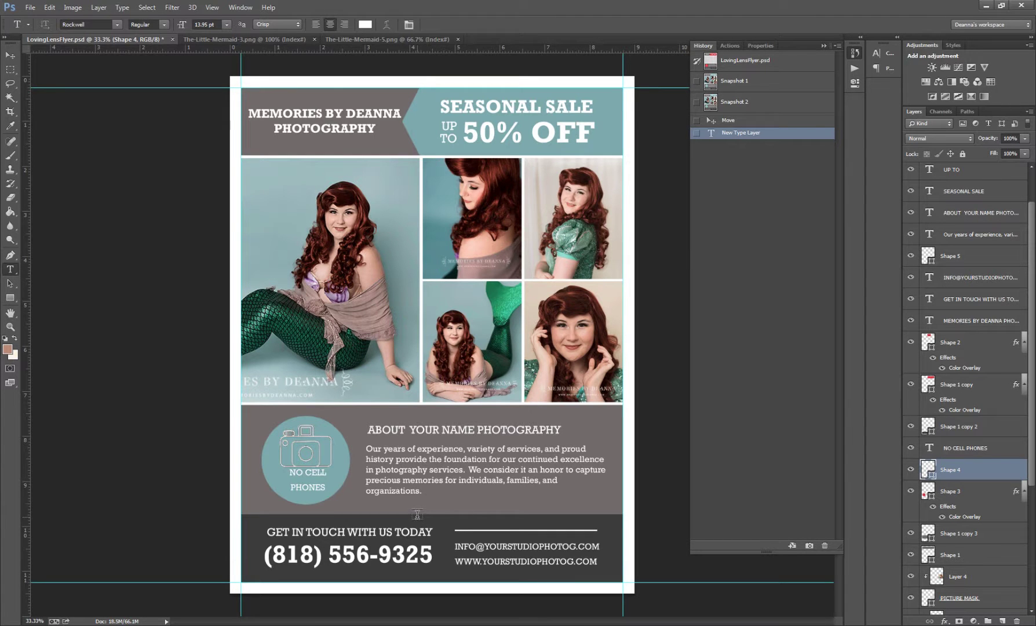
Take a history snapshot of the layered flyer with the new text, and merge all visible layers
{"action": "left_click", "coordinate": [809, 546]}
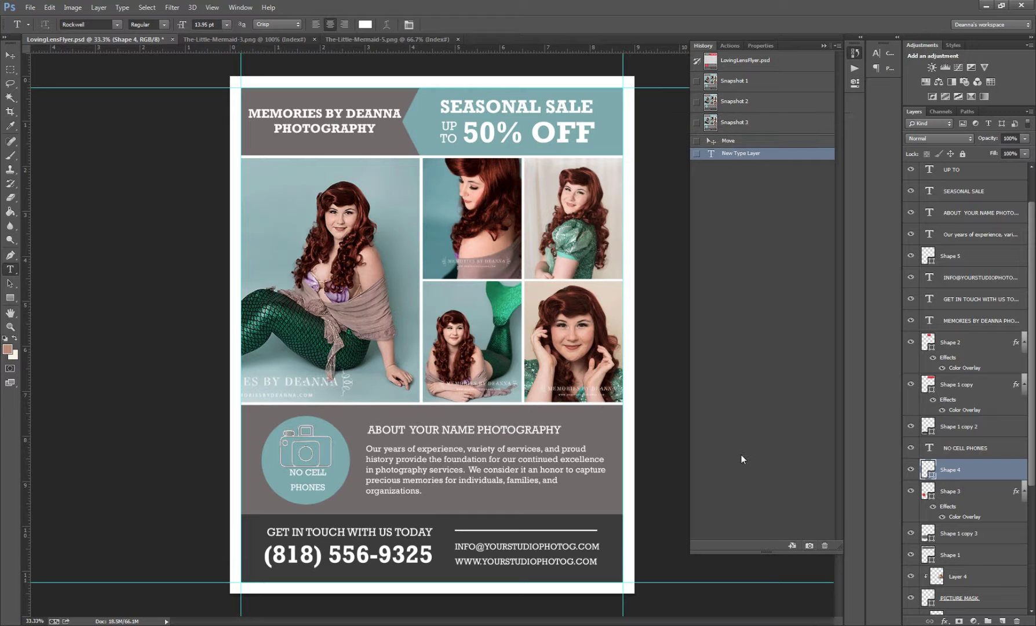
{"action": "key", "text": "ctrl+shift+e"}
Set up saving the merged flyer as a JPEG named LovingLensFlyer, and cancel without saving
{"action": "left_click", "coordinate": [30, 7]}
{"action": "left_click", "coordinate": [50, 137]}
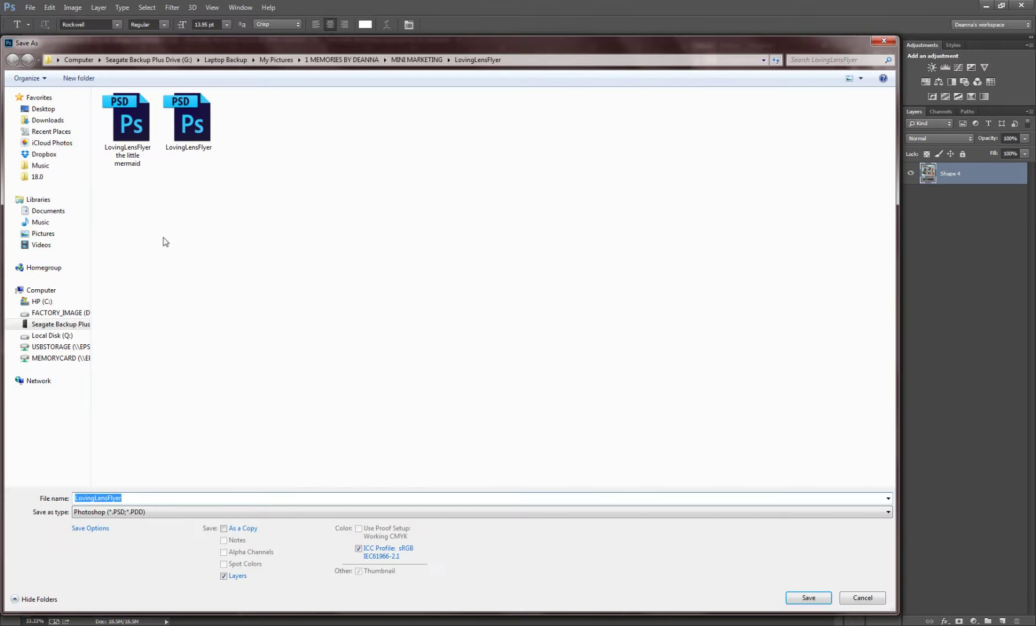
{"action": "left_click", "coordinate": [141, 515]}
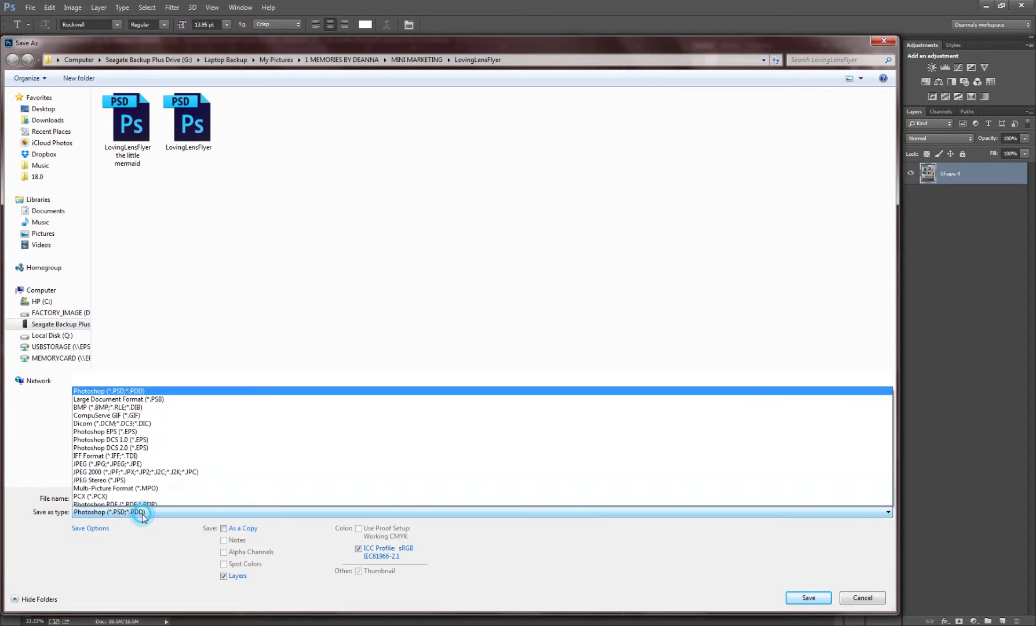
{"action": "left_click", "coordinate": [116, 404]}
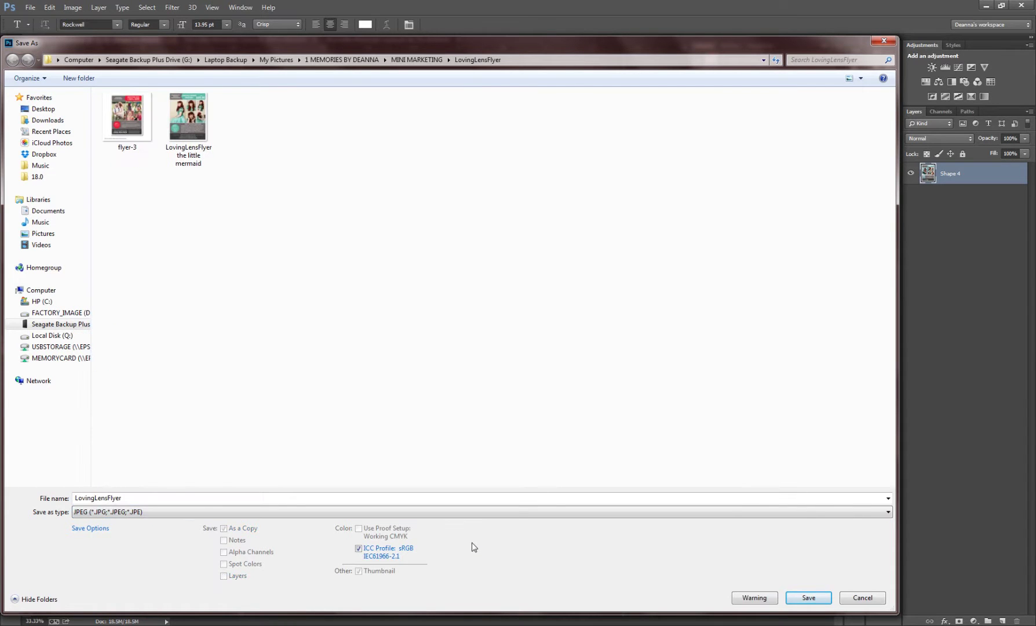
{"action": "left_click", "coordinate": [863, 597]}
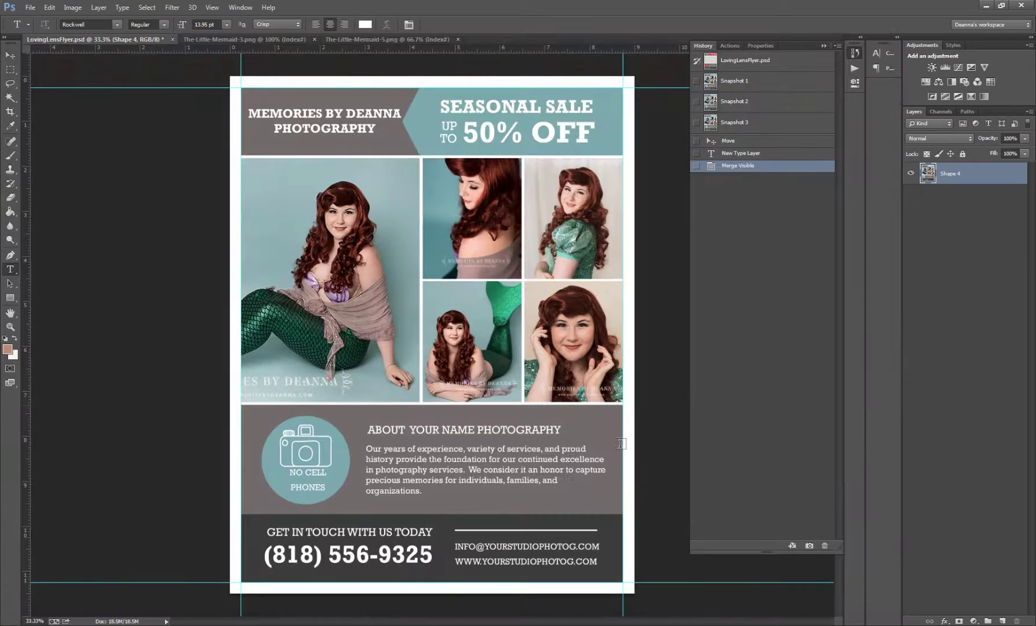